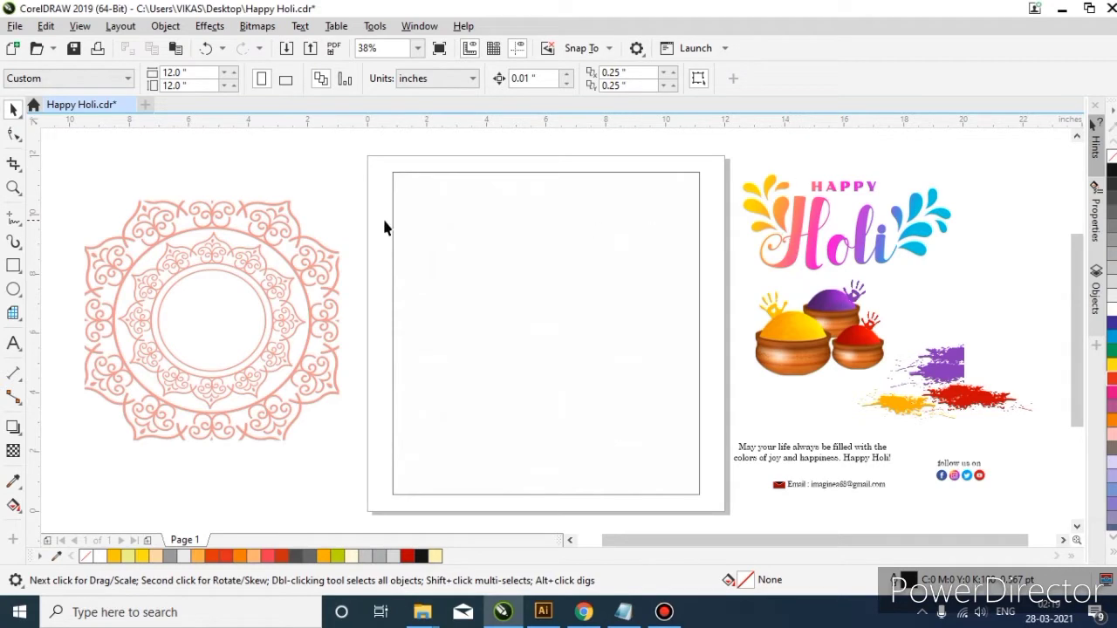
{"action": "left_click", "coordinate": [421, 220]}
{"action": "left_click", "coordinate": [333, 185]}
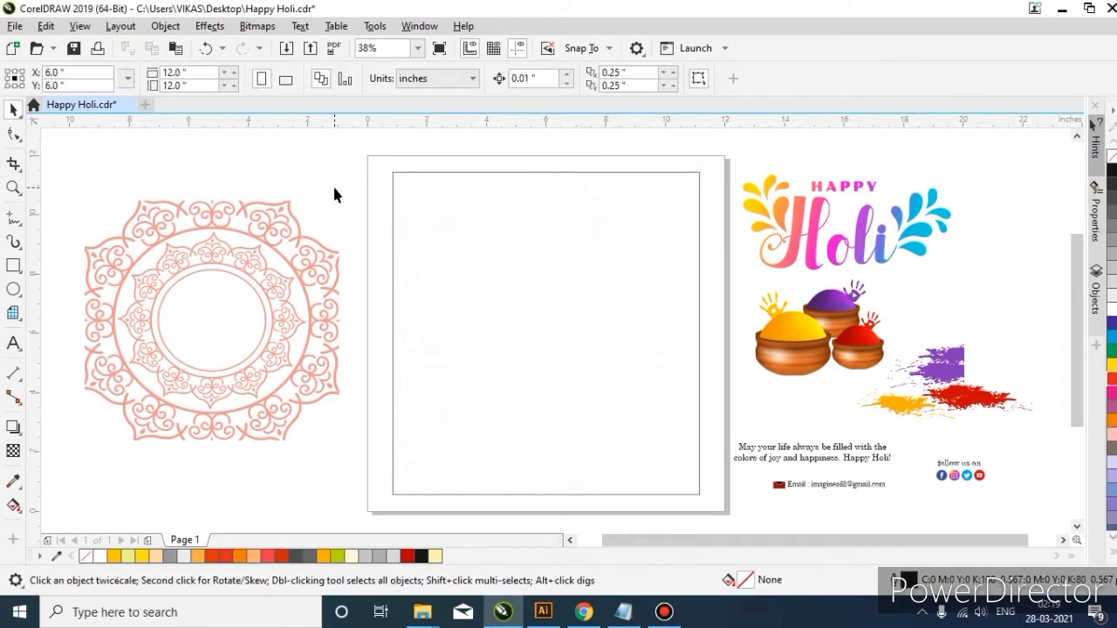
{"action": "left_click", "coordinate": [409, 202]}
{"action": "left_click", "coordinate": [355, 175]}
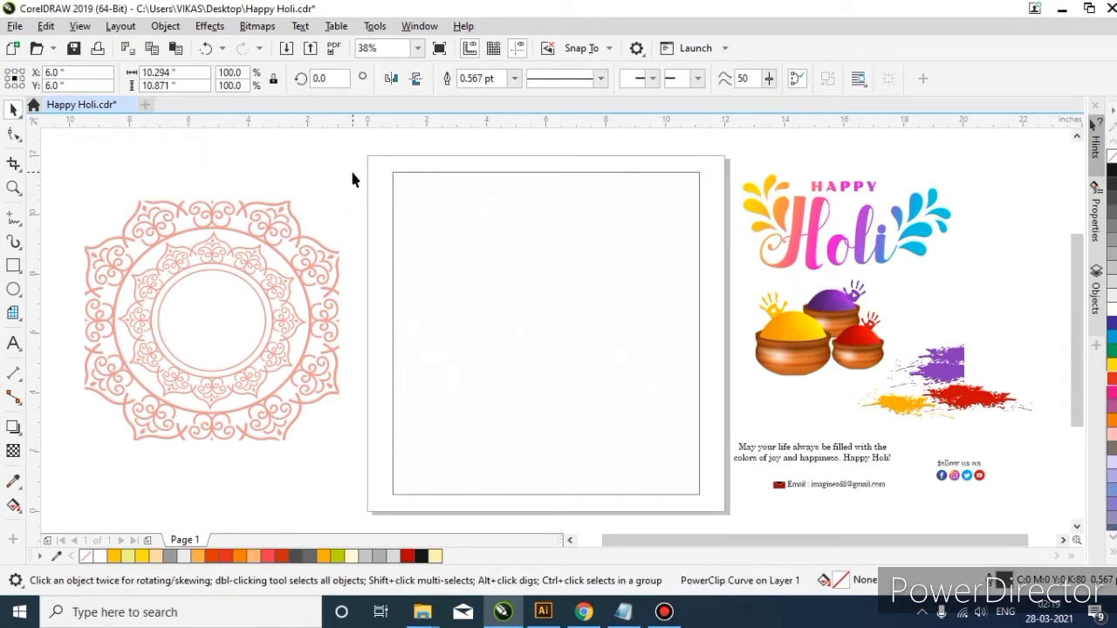
{"action": "left_click", "coordinate": [451, 208]}
{"action": "left_click", "coordinate": [292, 180]}
{"action": "left_click", "coordinate": [411, 200]}
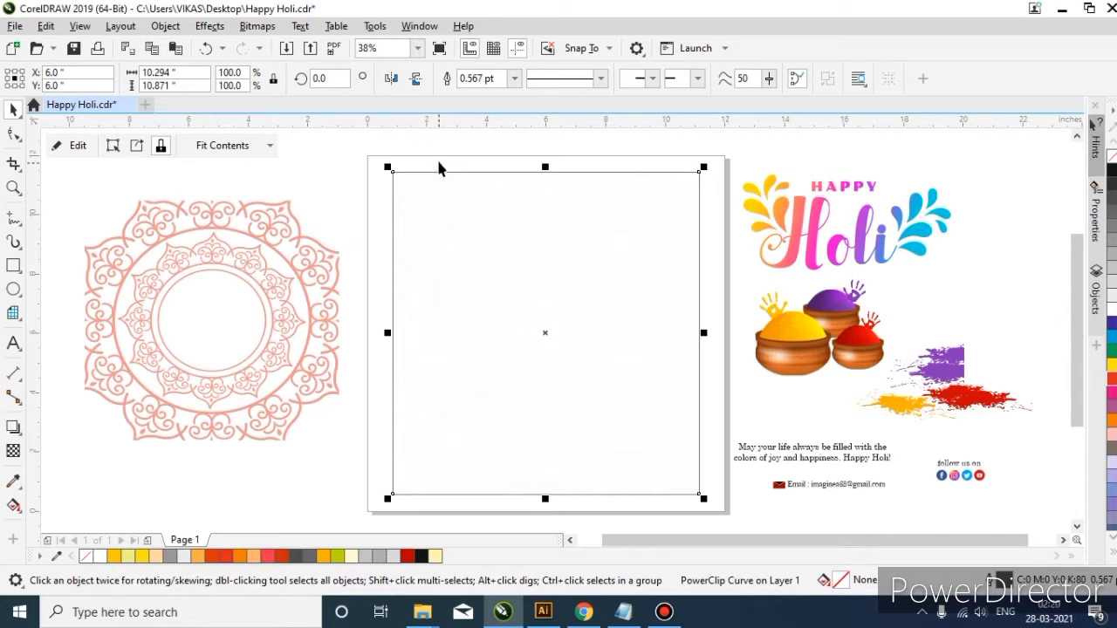
{"action": "left_click", "coordinate": [439, 168]}
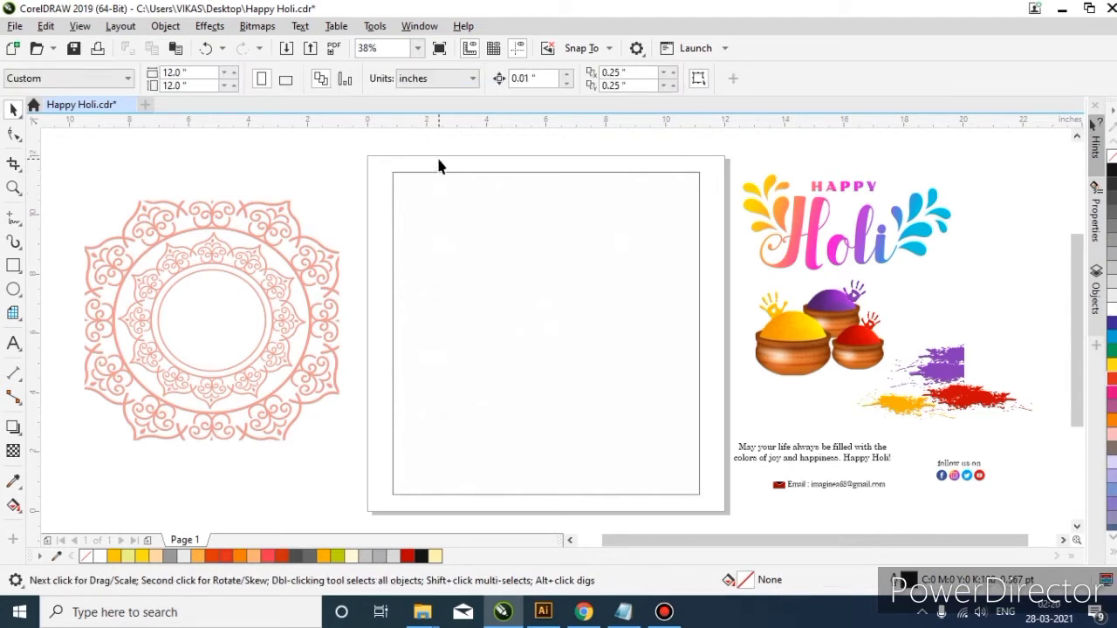
{"action": "left_click", "coordinate": [466, 210]}
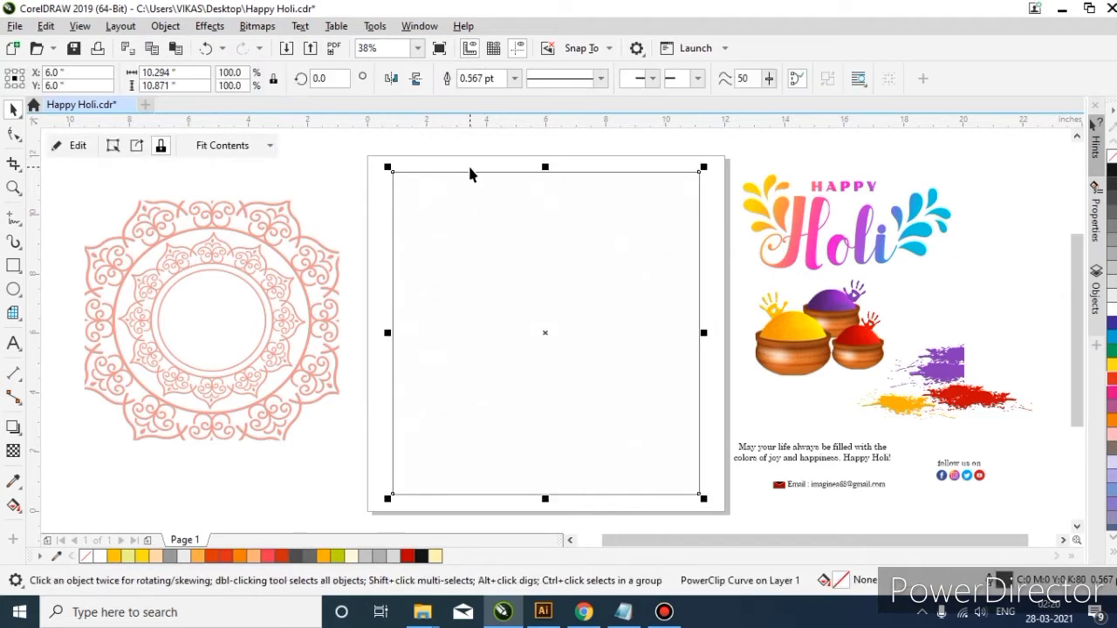
{"action": "left_click", "coordinate": [469, 174]}
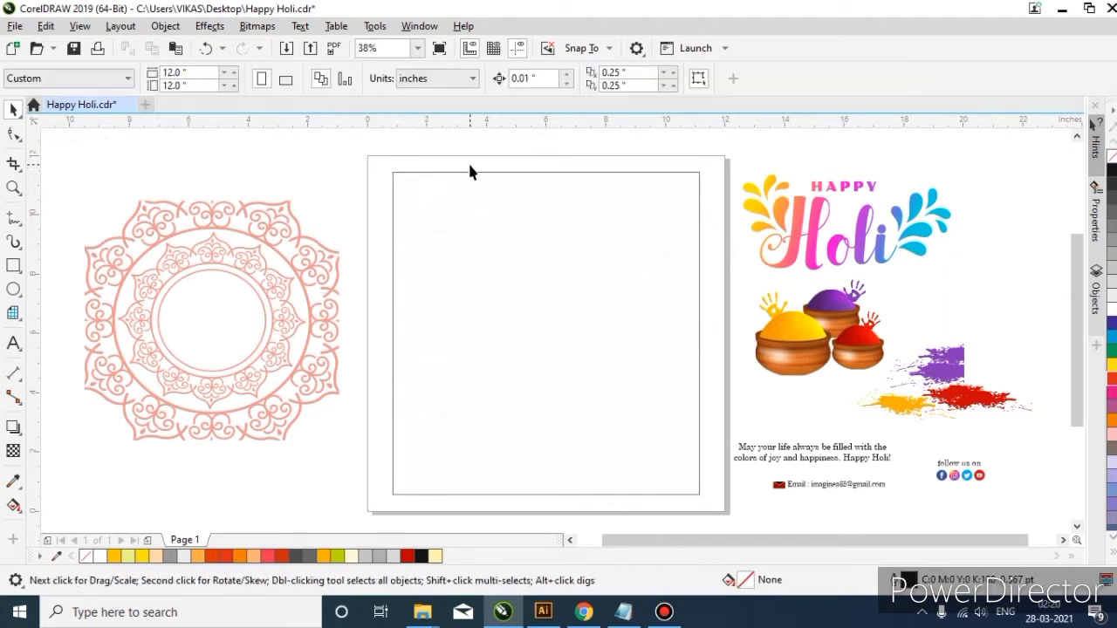
{"action": "left_click", "coordinate": [518, 200]}
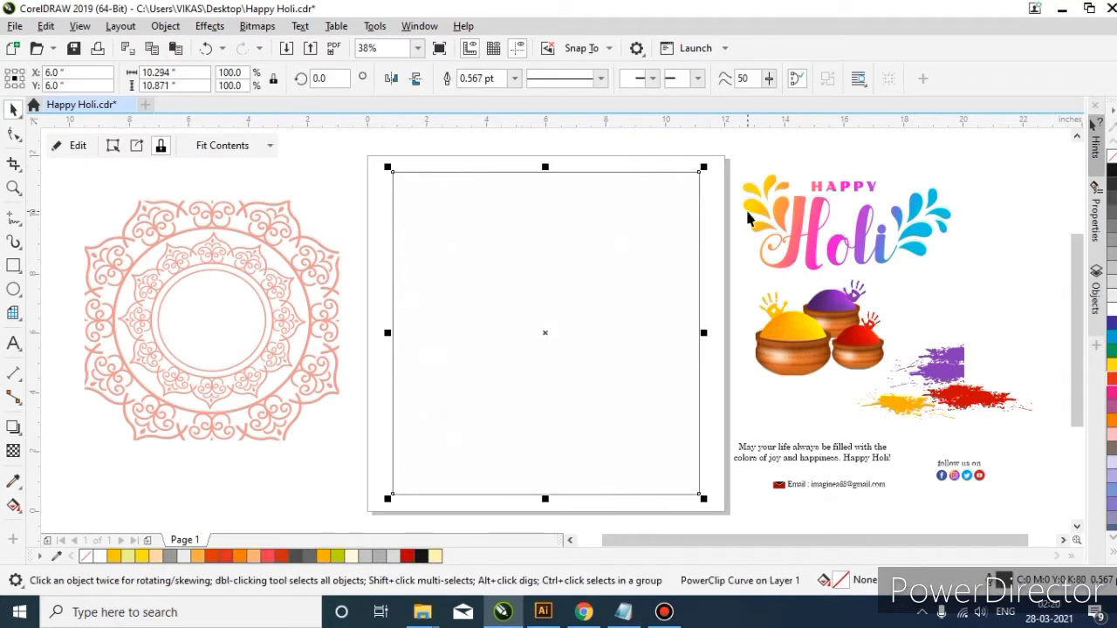
- Group all the objects of the Happy Holi lettering and move the group to the centre of the page
{"action": "left_click", "coordinate": [803, 263]}
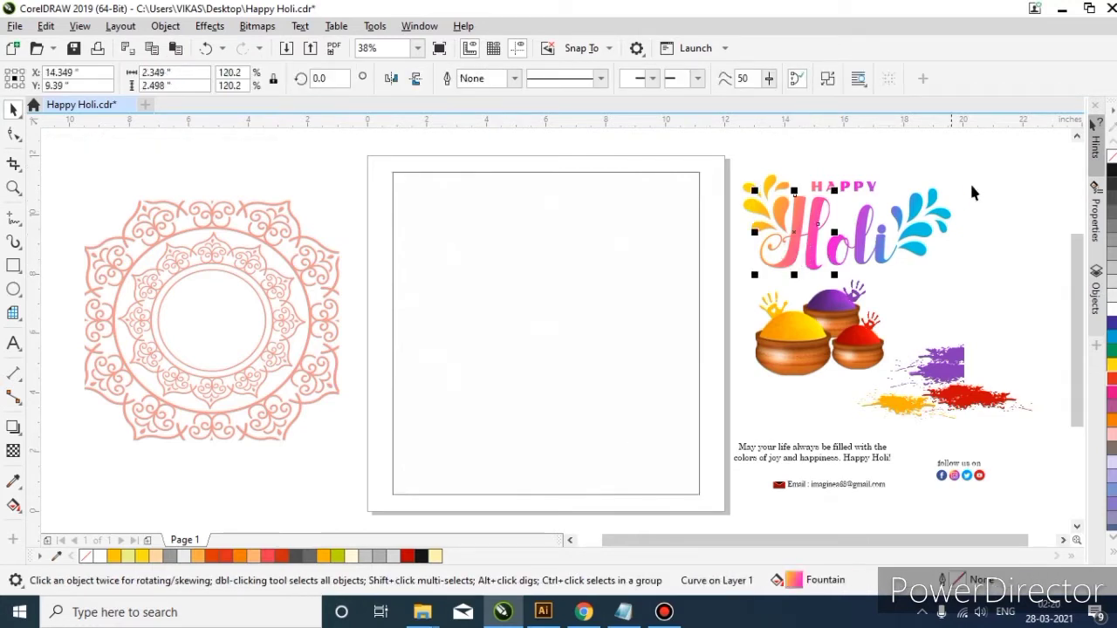
{"action": "left_click_drag", "start_coordinate": [974, 170], "coordinate": [680, 275]}
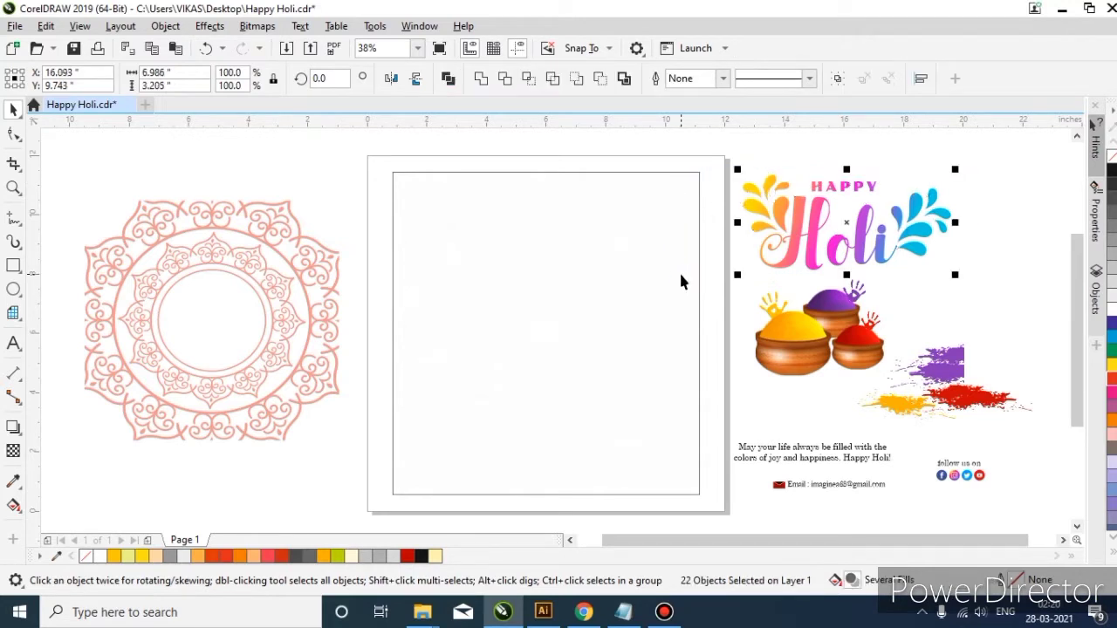
{"action": "key", "text": "ctrl+g"}
{"action": "left_click_drag", "start_coordinate": [825, 244], "coordinate": [509, 343]}
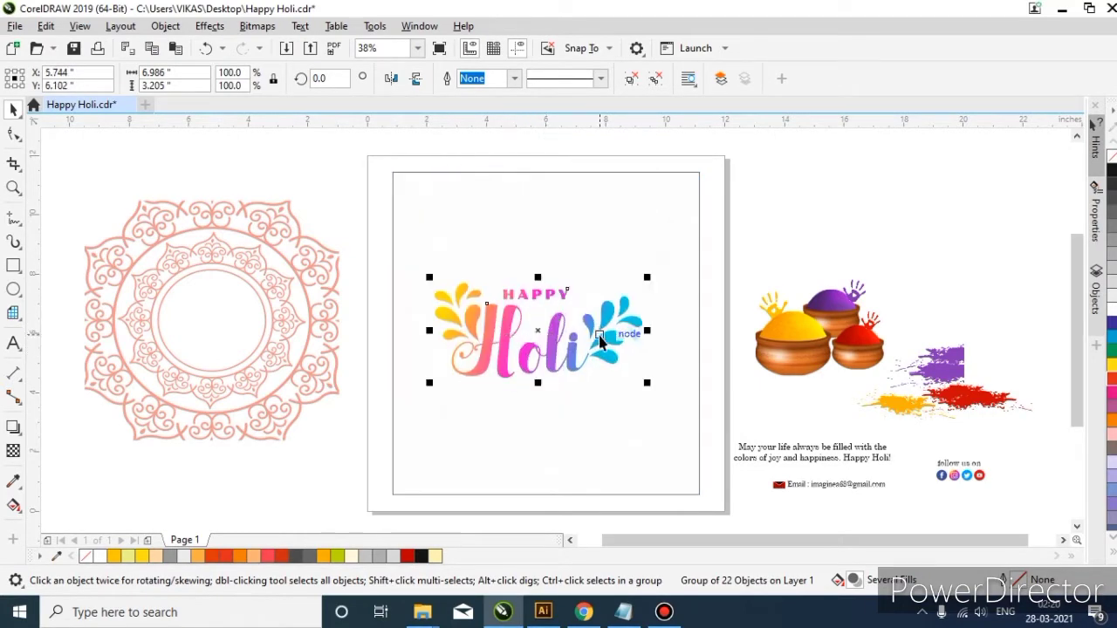
{"action": "left_click_drag", "start_coordinate": [599, 340], "coordinate": [612, 335]}
{"action": "left_click", "coordinate": [798, 249]}
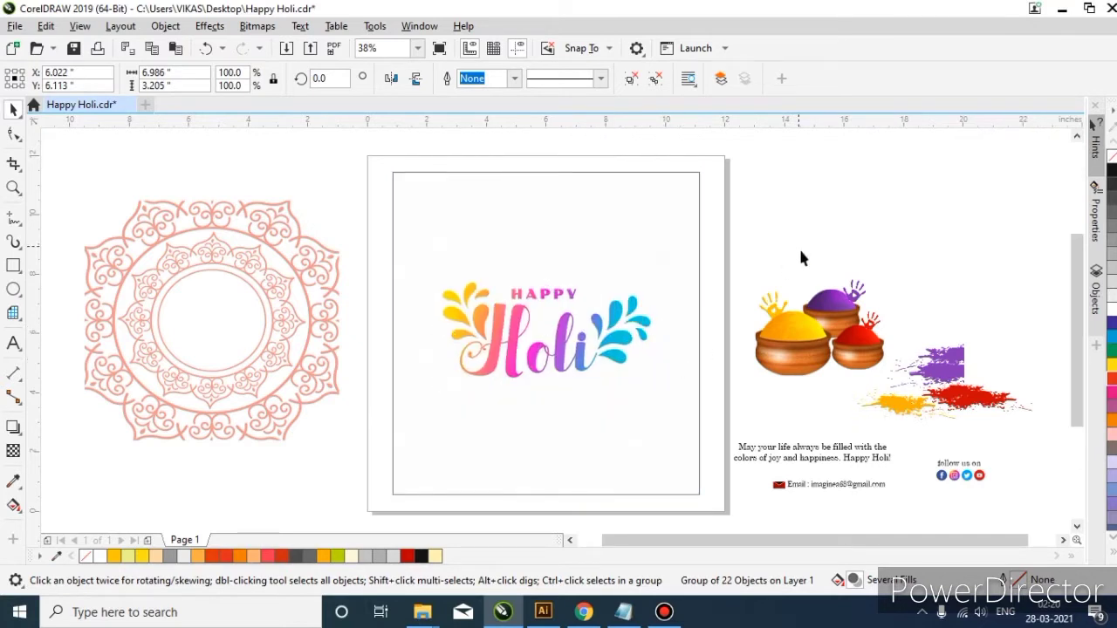
{"action": "left_click_drag", "start_coordinate": [819, 314], "coordinate": [838, 262]}
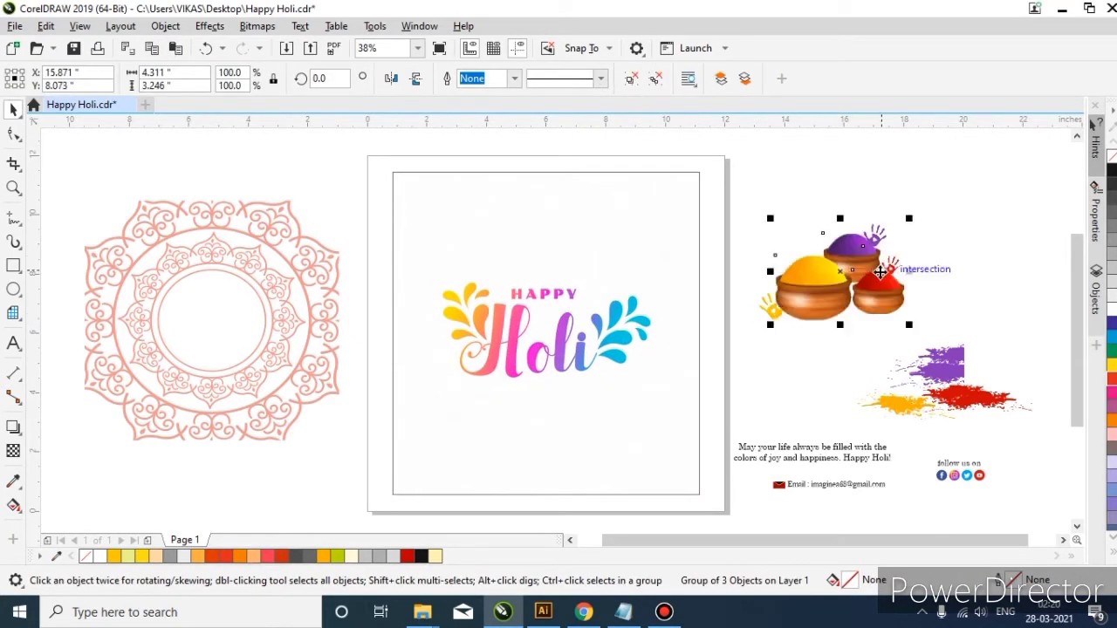
{"action": "key", "text": "ctrl+z"}
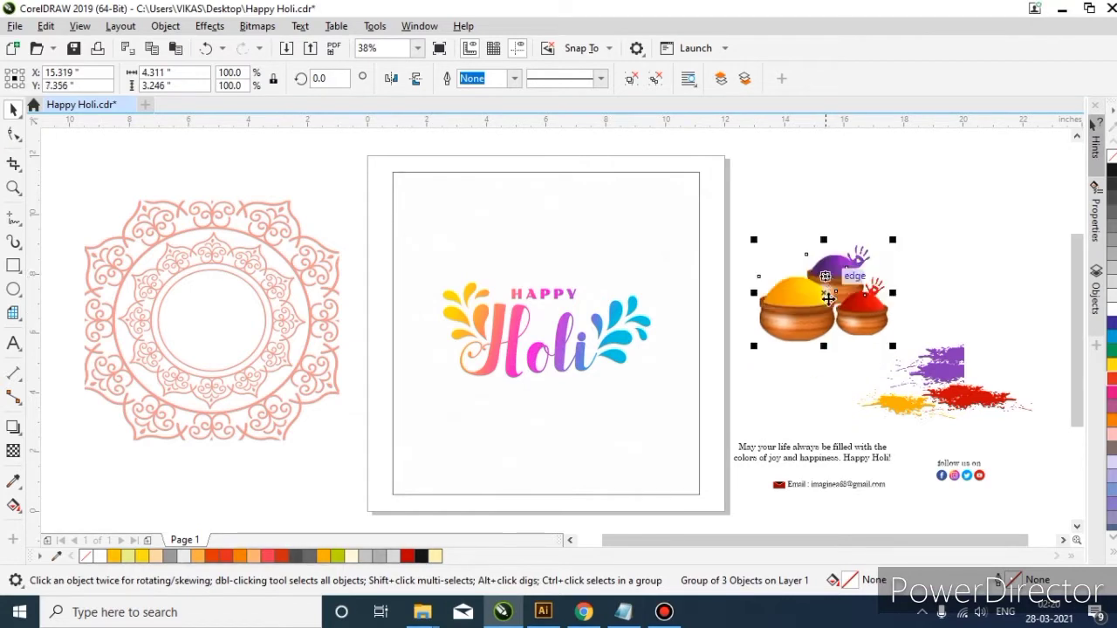
{"action": "left_click", "coordinate": [758, 298]}
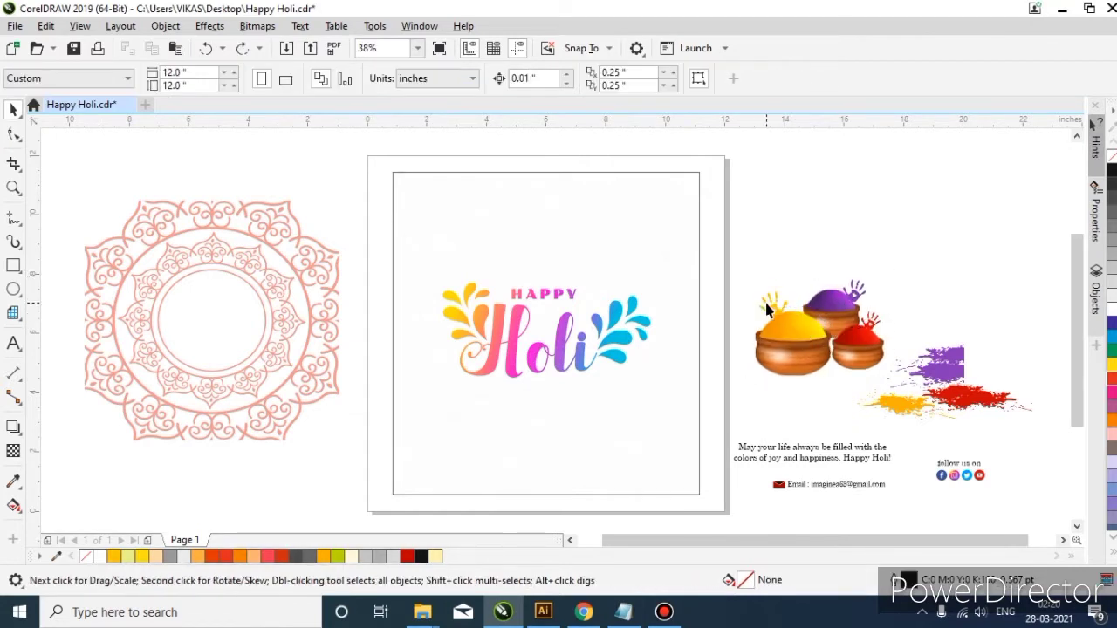
- Group the loose yellow handprint with the three colour pots
{"action": "left_click", "coordinate": [767, 307]}
{"action": "left_click", "coordinate": [856, 294], "text": "shift"}
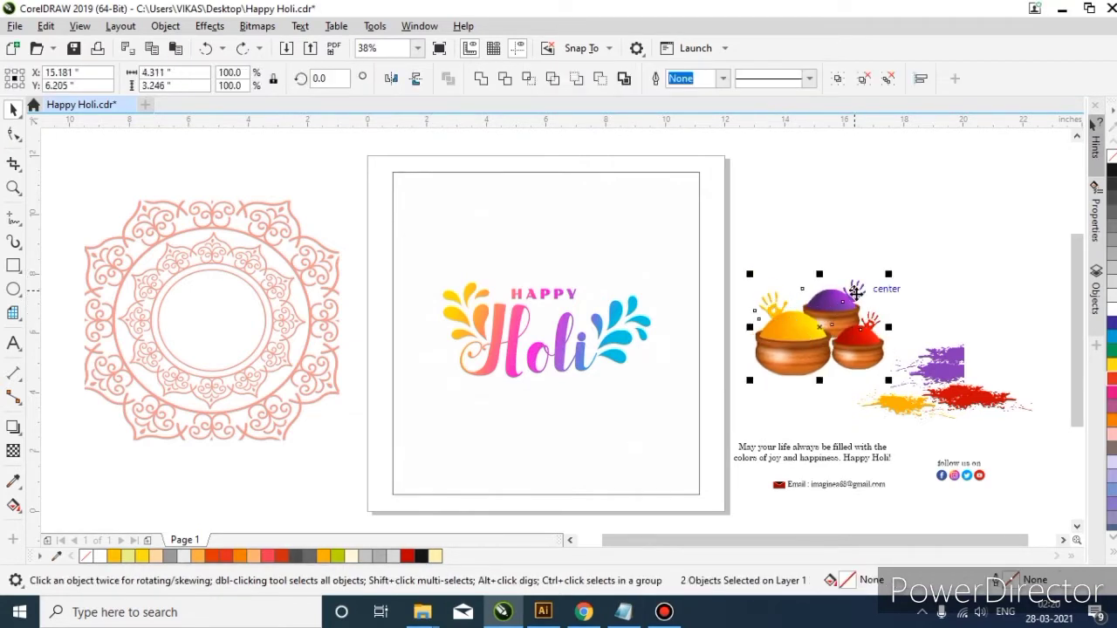
{"action": "key", "text": "ctrl+g"}
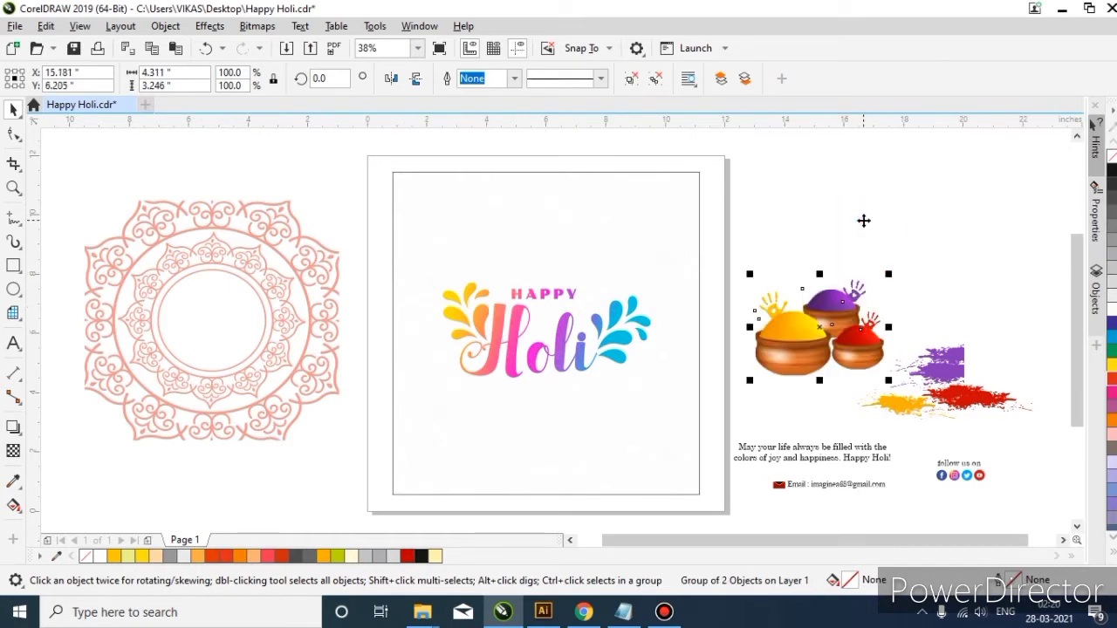
- Move the Happy Holi lettering down into the lower half of the page
{"action": "left_click", "coordinate": [562, 330]}
{"action": "left_click", "coordinate": [562, 330], "text": "ctrl"}
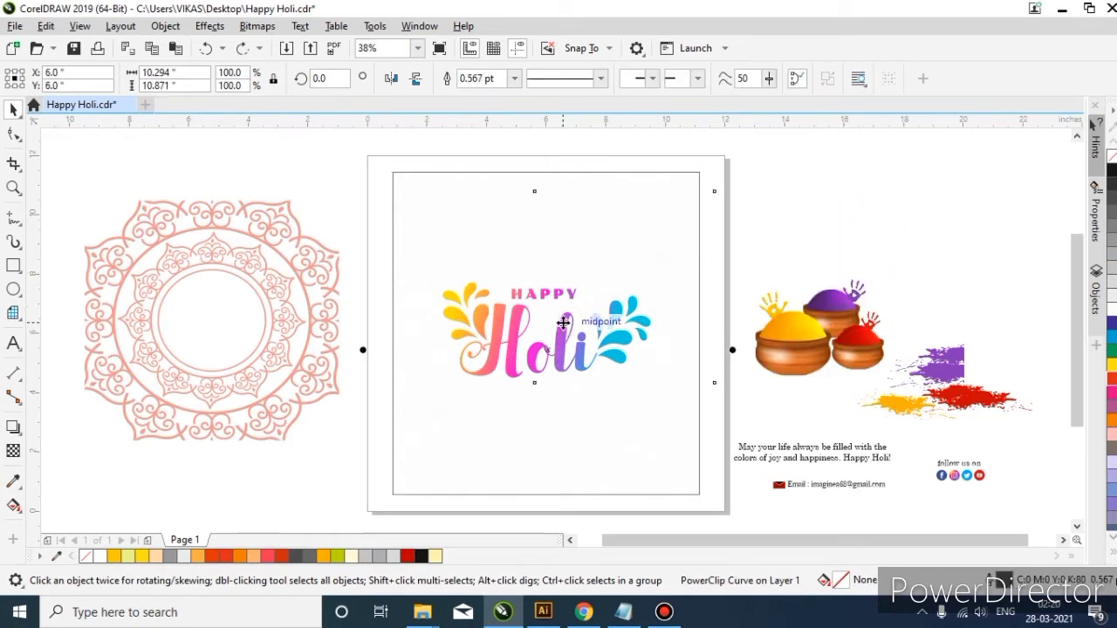
{"action": "left_click", "coordinate": [761, 237]}
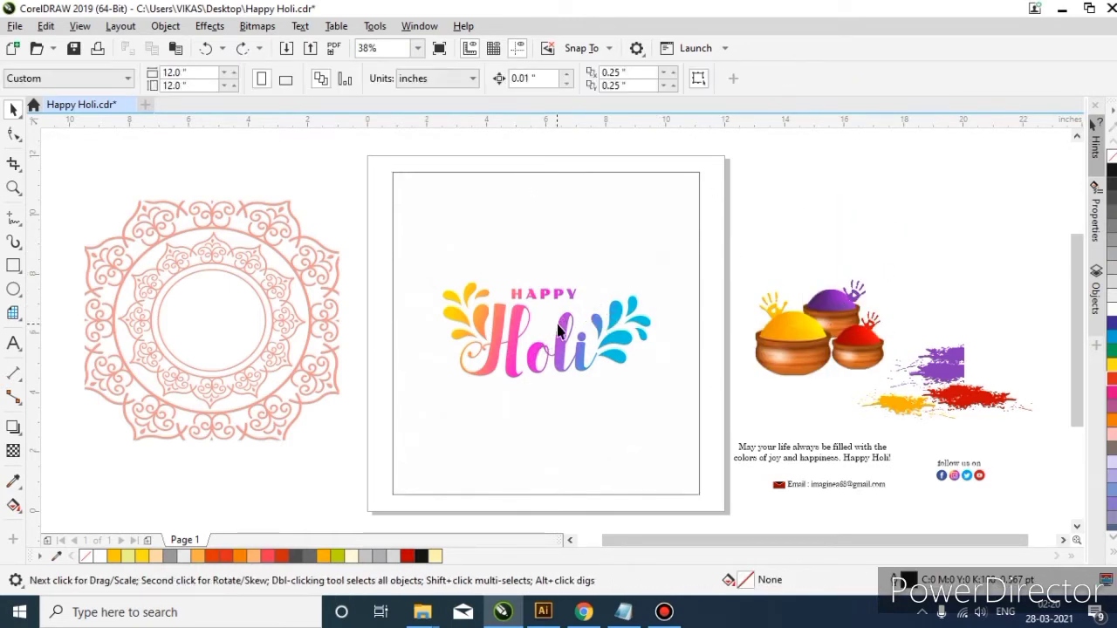
{"action": "left_click", "coordinate": [559, 332]}
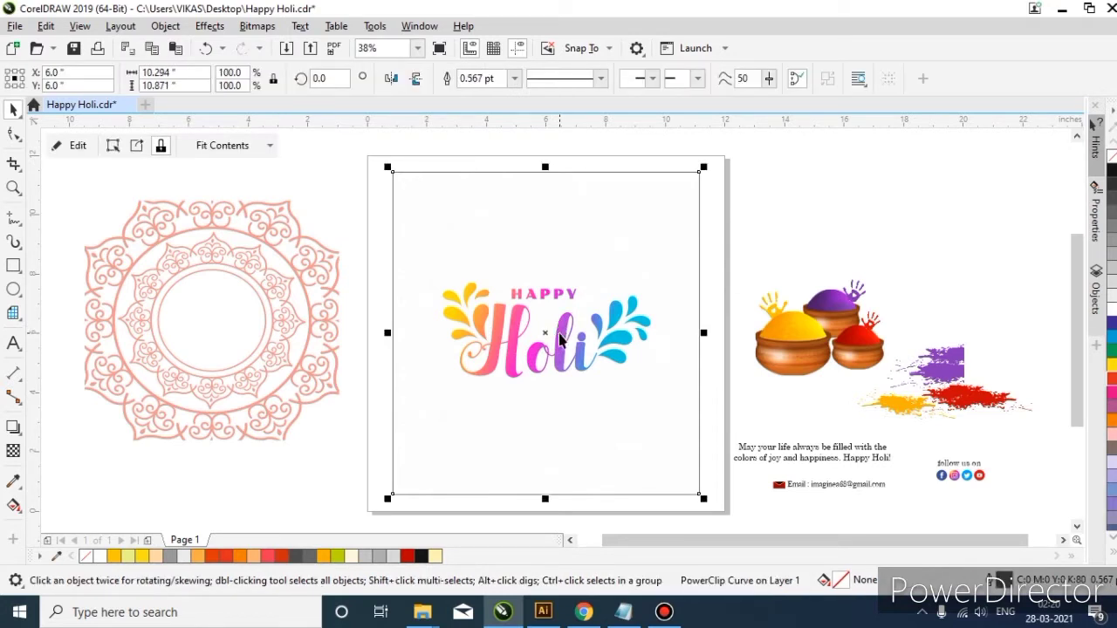
{"action": "left_click", "coordinate": [558, 333], "text": "ctrl"}
{"action": "left_click_drag", "start_coordinate": [558, 331], "coordinate": [569, 410]}
- Place the colour pots above the lettering, enlarge them slightly, and move them back off the page beside the colour splashes
{"action": "left_click", "coordinate": [834, 305]}
{"action": "left_click_drag", "start_coordinate": [834, 305], "coordinate": [560, 276]}
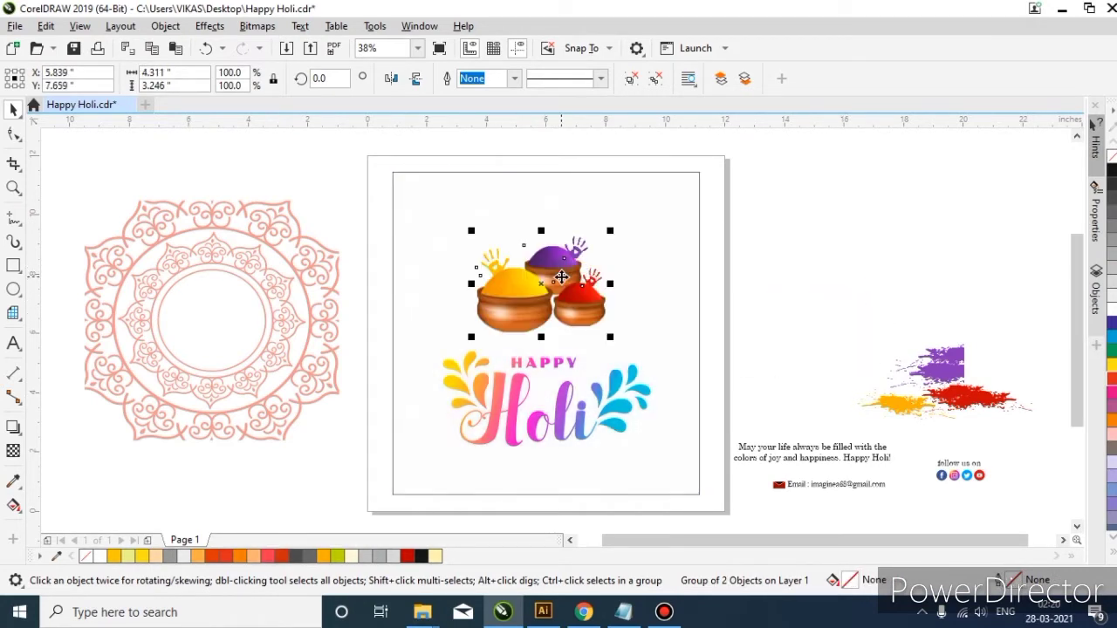
{"action": "left_click_drag", "start_coordinate": [621, 346], "coordinate": [632, 352]}
{"action": "left_click_drag", "start_coordinate": [551, 282], "coordinate": [872, 282]}
- Move the Happy Holi lettering to the upper part of the page and centre it horizontally on the background frame
{"action": "left_click_drag", "start_coordinate": [569, 401], "coordinate": [558, 263]}
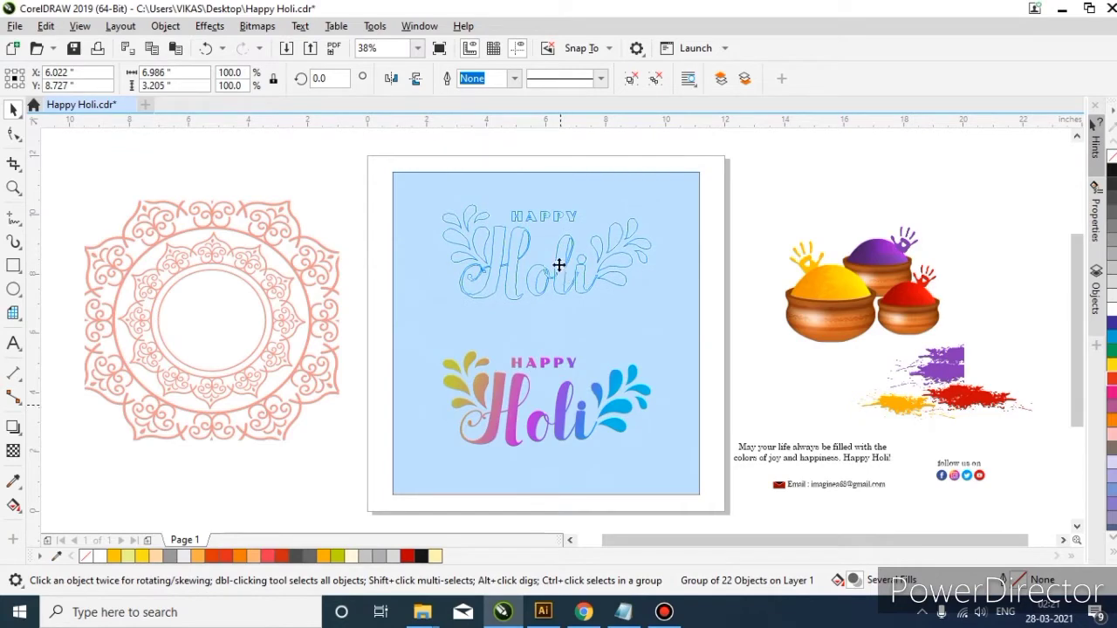
{"action": "left_click", "coordinate": [743, 228]}
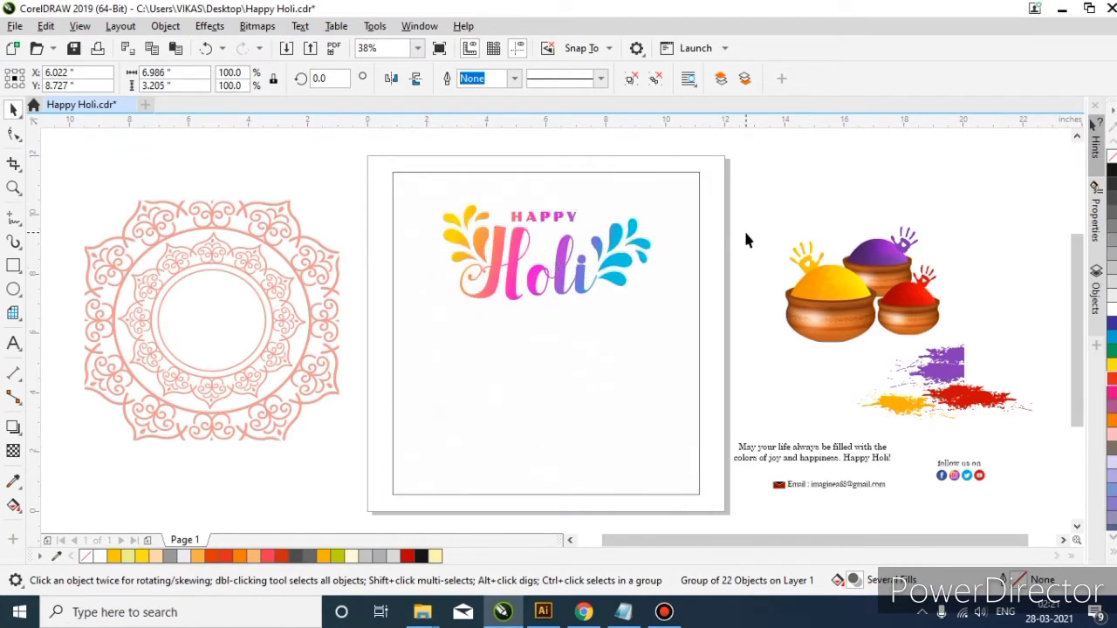
{"action": "left_click", "coordinate": [626, 252]}
{"action": "left_click", "coordinate": [627, 335], "text": "shift"}
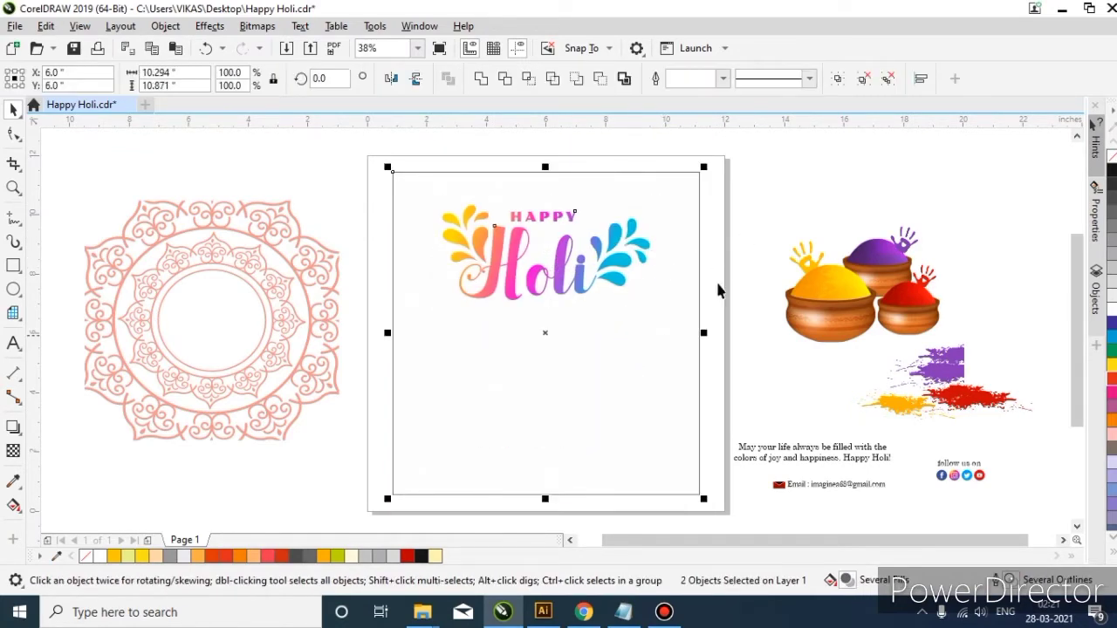
{"action": "left_click", "coordinate": [719, 236]}
- Enlarge the Happy Holi lettering proportionally about its centre to about 7.36 by 3.38 inches
{"action": "left_click", "coordinate": [621, 252]}
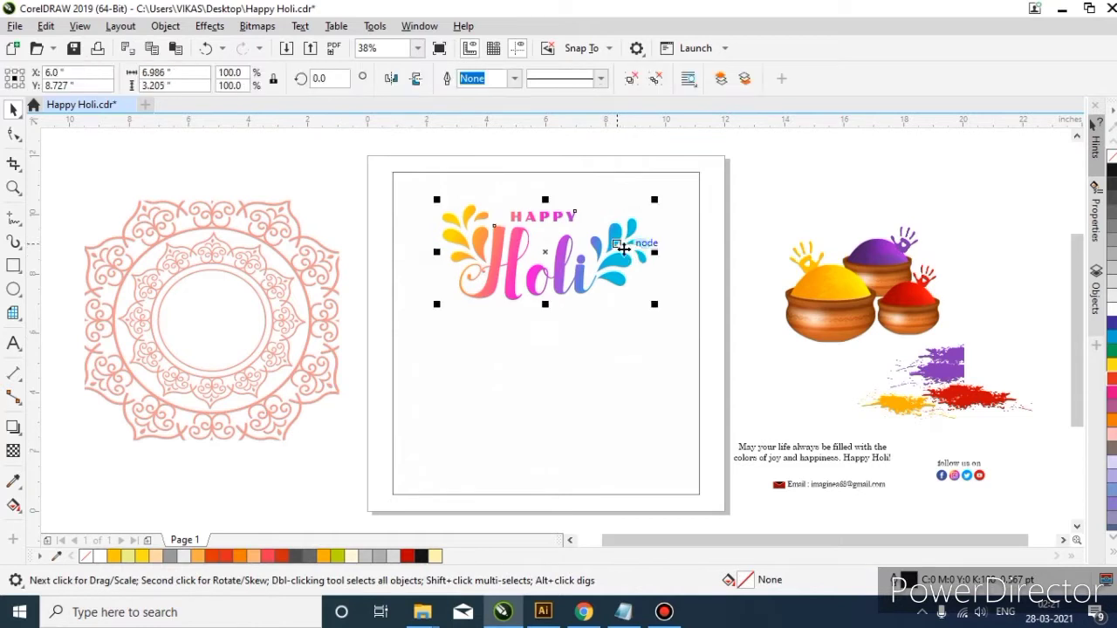
{"action": "left_click_drag", "start_coordinate": [651, 304], "coordinate": [660, 307]}
{"action": "left_click", "coordinate": [737, 220]}
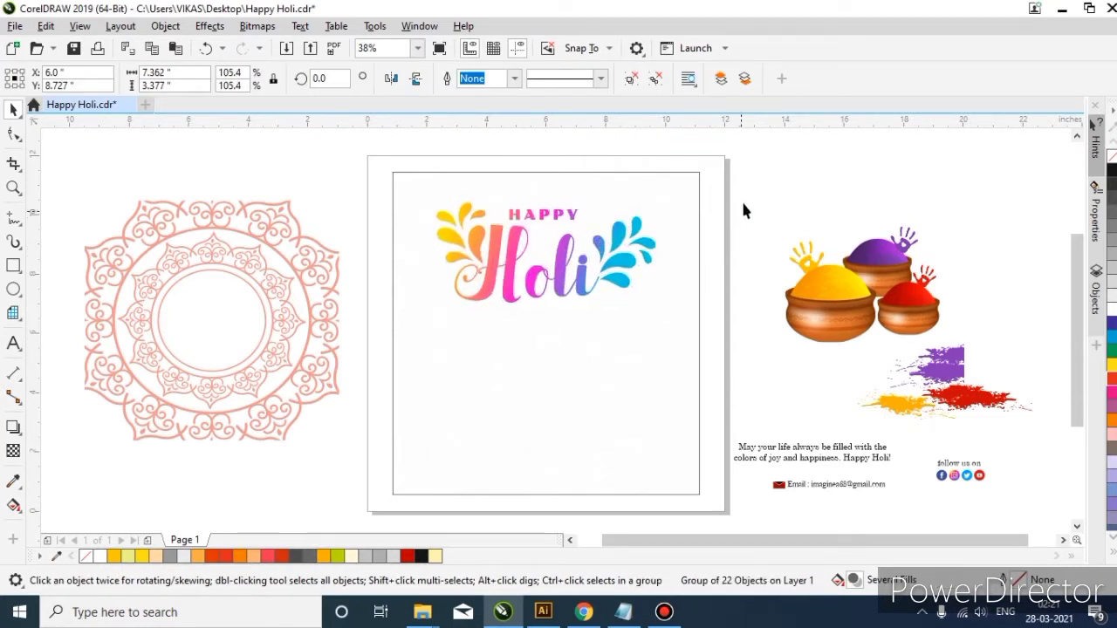
- Shift the Happy Holi lettering slightly upward to a vertical position of about 8.9 inches, keeping it horizontally centred
{"action": "left_click_drag", "start_coordinate": [742, 188], "coordinate": [364, 337]}
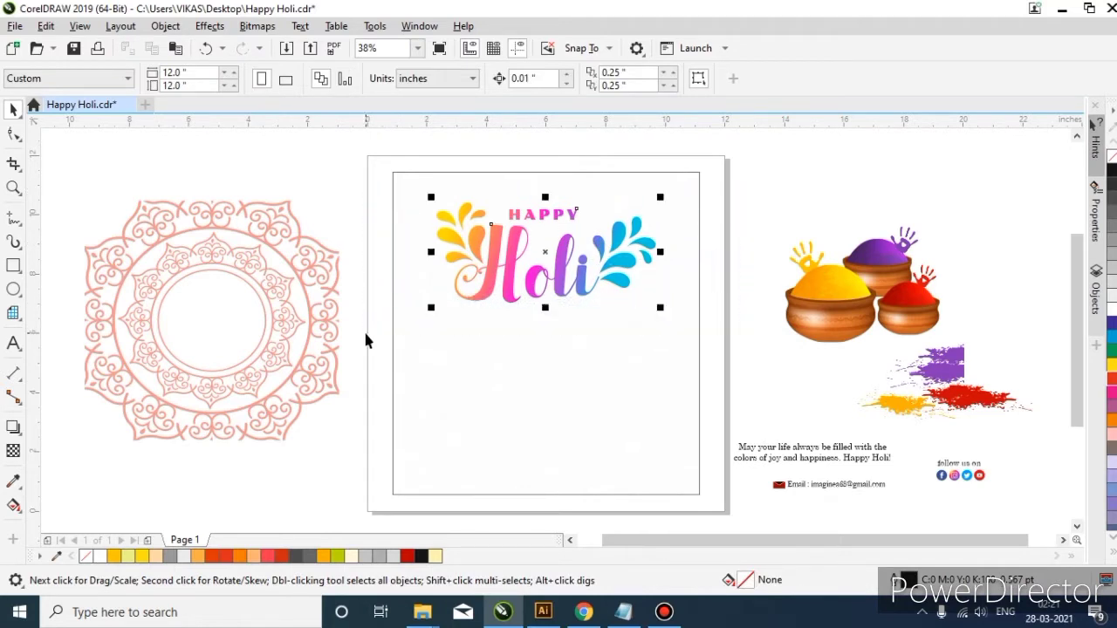
{"action": "left_click", "coordinate": [382, 235]}
{"action": "left_click_drag", "start_coordinate": [375, 197], "coordinate": [721, 343]}
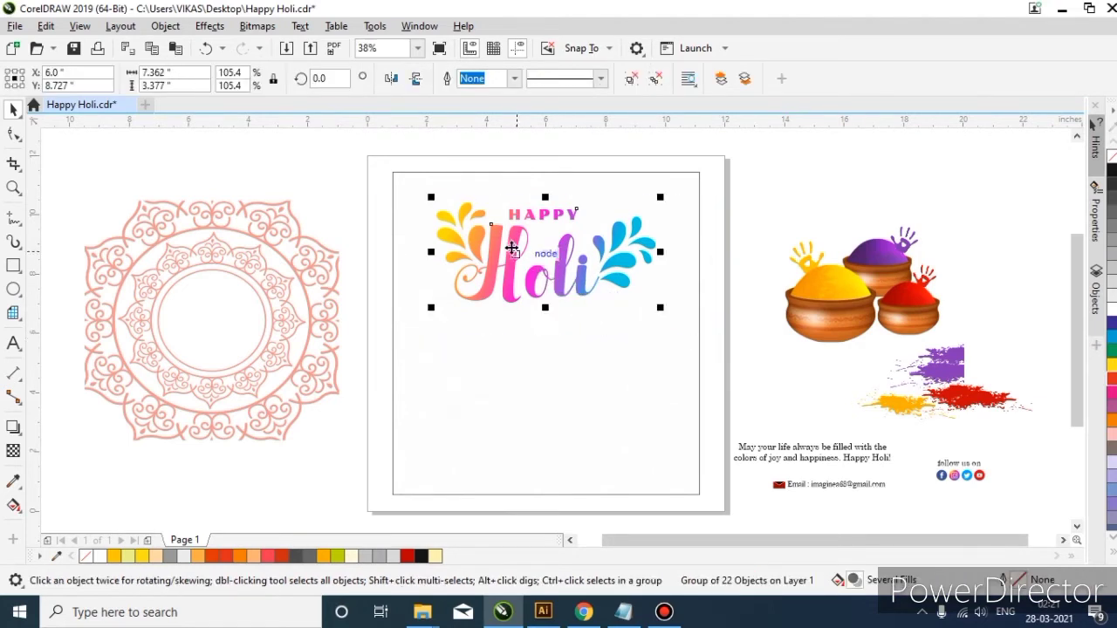
{"action": "left_click_drag", "start_coordinate": [510, 241], "coordinate": [509, 236]}
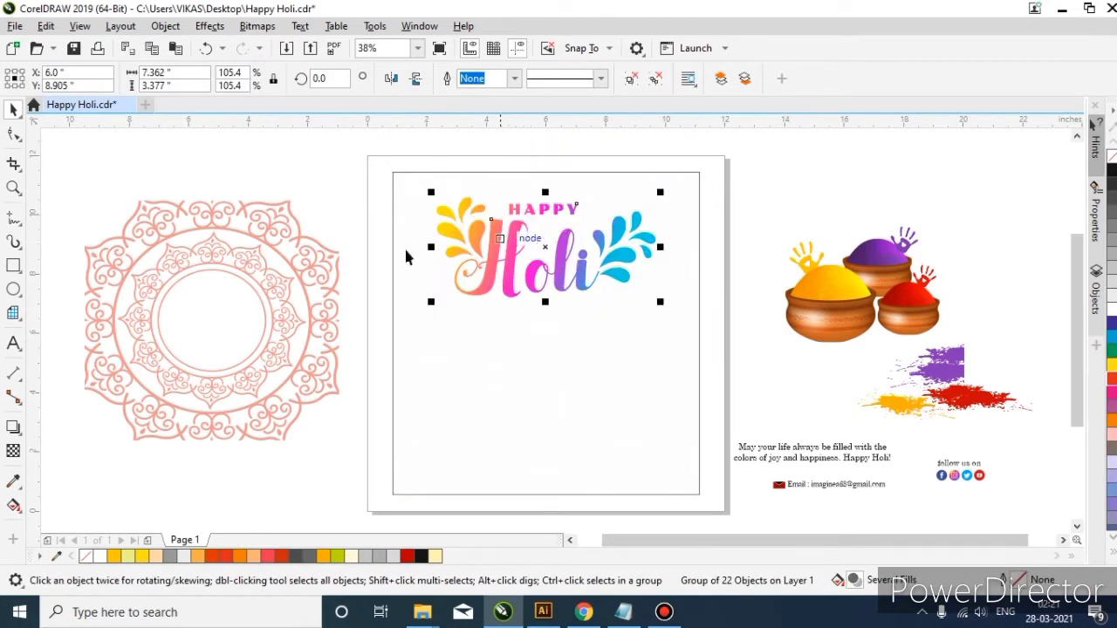
{"action": "left_click", "coordinate": [809, 193]}
{"action": "left_click", "coordinate": [519, 246]}
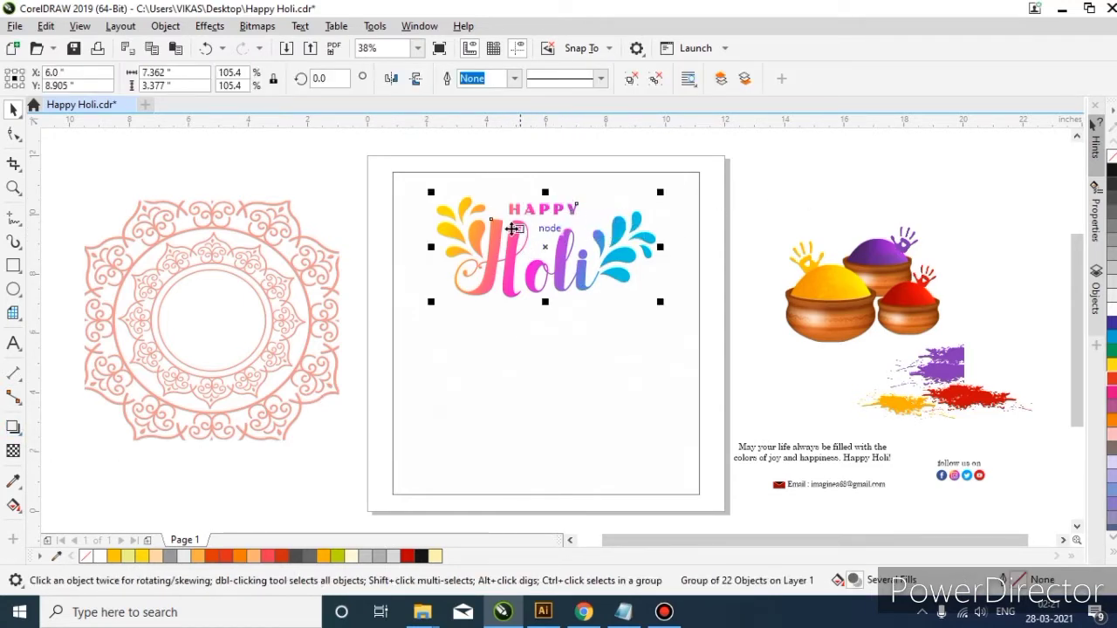
{"action": "scroll", "coordinate": [513, 229], "scroll_direction": "up", "scroll_amount": 2}
{"action": "scroll", "coordinate": [513, 229], "scroll_direction": "down", "scroll_amount": 2}
{"action": "left_click", "coordinate": [740, 243]}
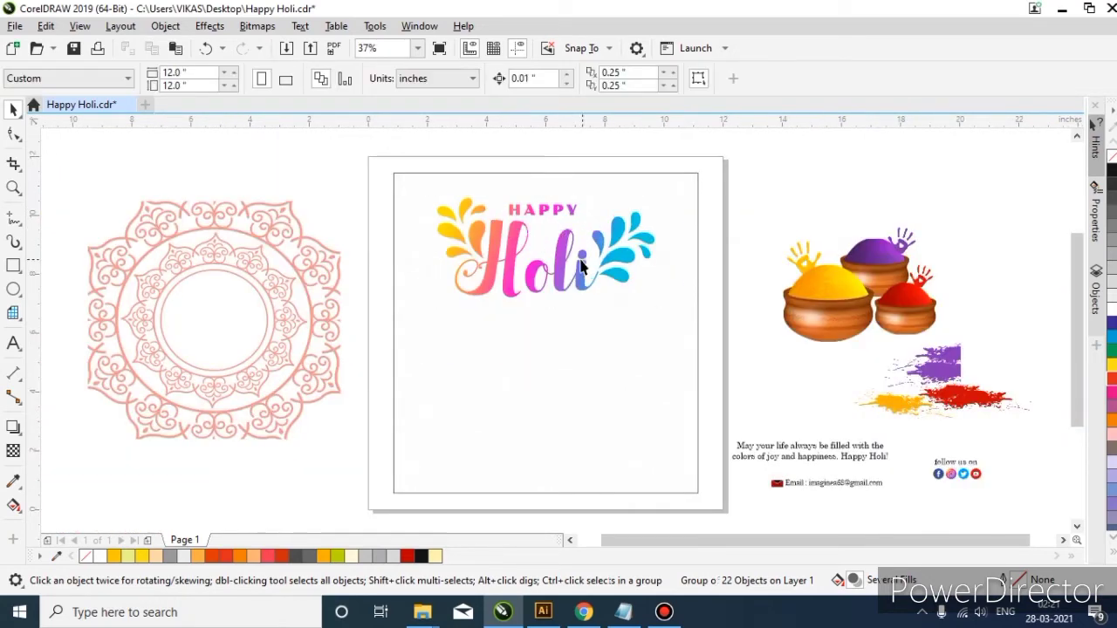
- Apply a one-step outside contour with an offset of about 0.075 inch to the Happy Holi lettering
{"action": "left_click", "coordinate": [563, 261]}
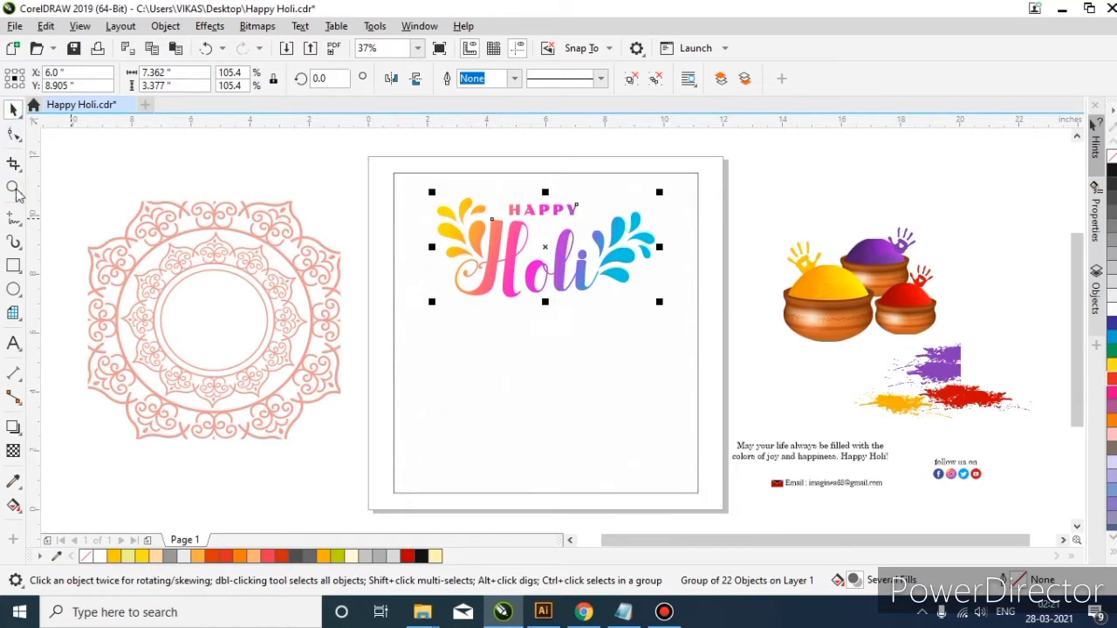
{"action": "left_click", "coordinate": [22, 437]}
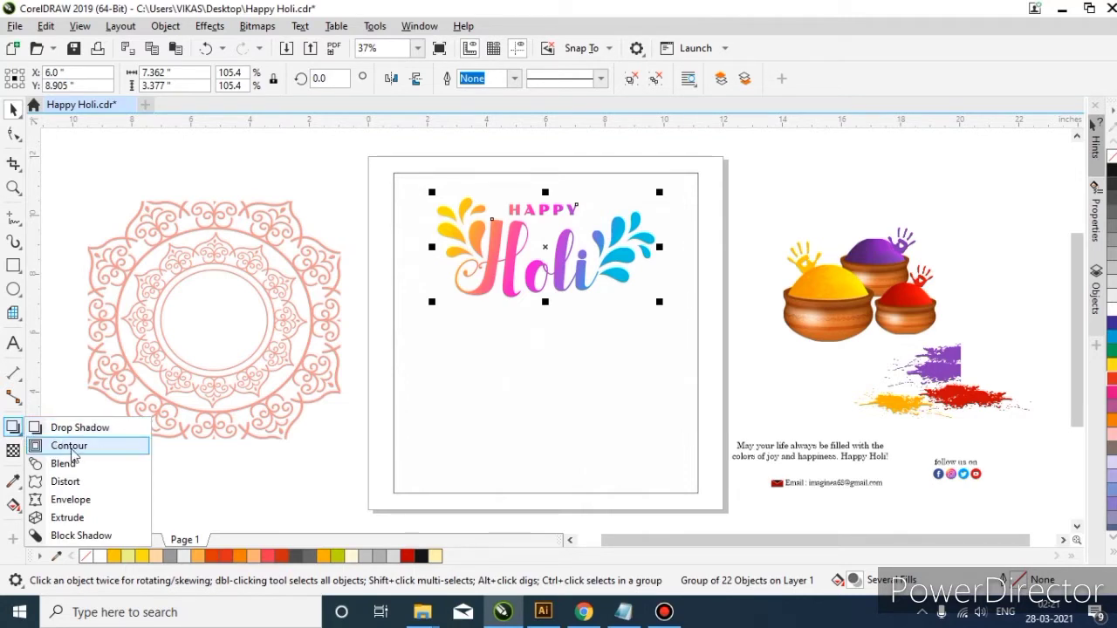
{"action": "left_click", "coordinate": [66, 449]}
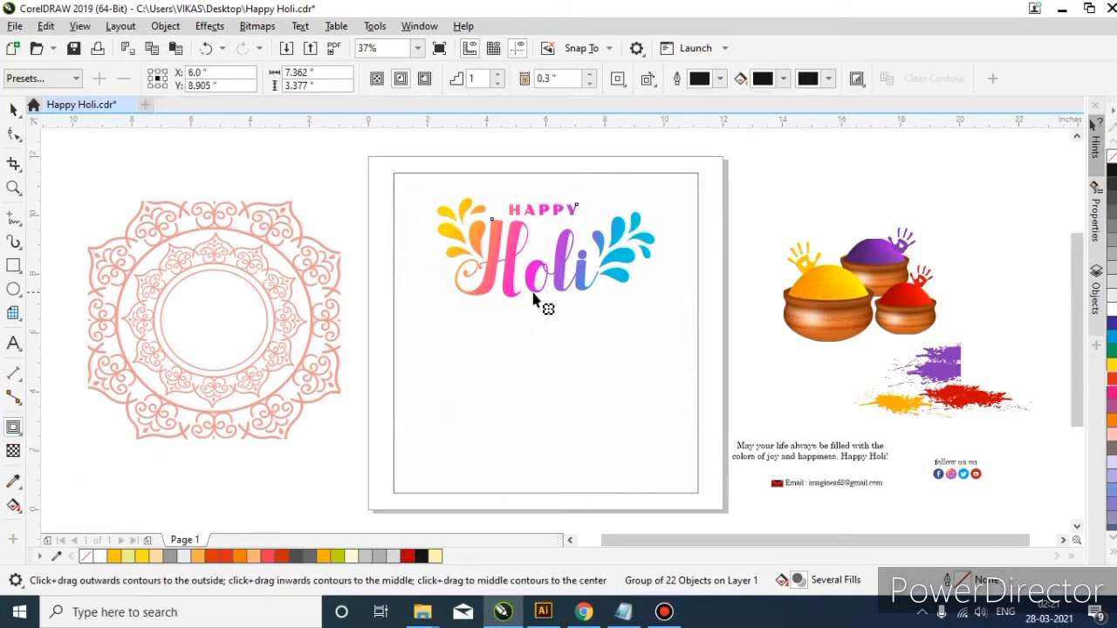
{"action": "scroll", "coordinate": [456, 302], "scroll_direction": "up", "scroll_amount": 5}
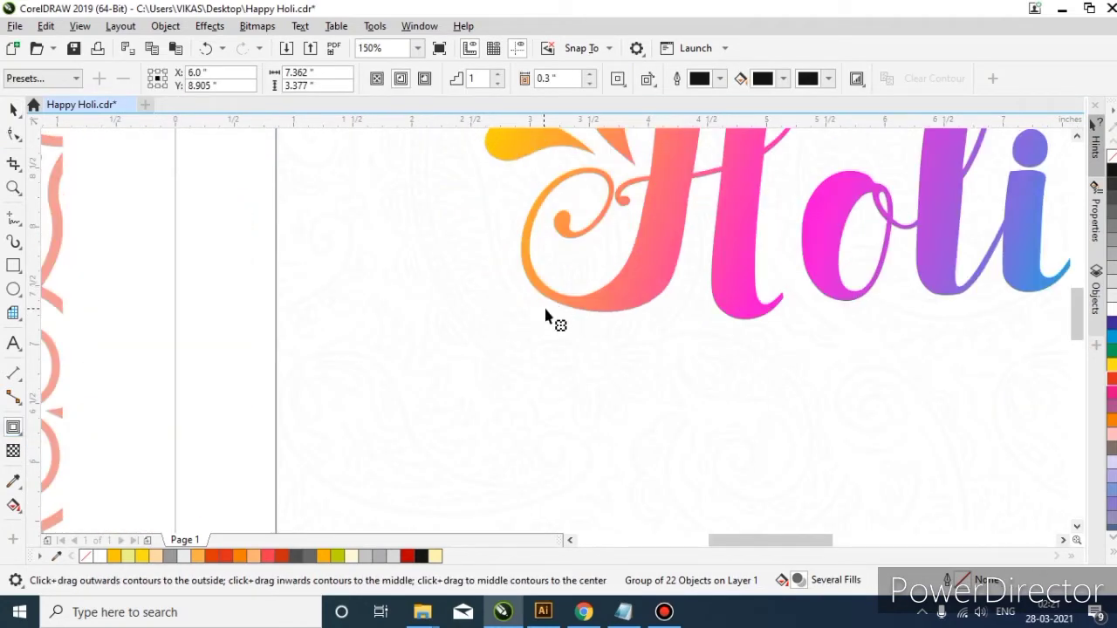
{"action": "left_click_drag", "start_coordinate": [552, 307], "coordinate": [548, 317]}
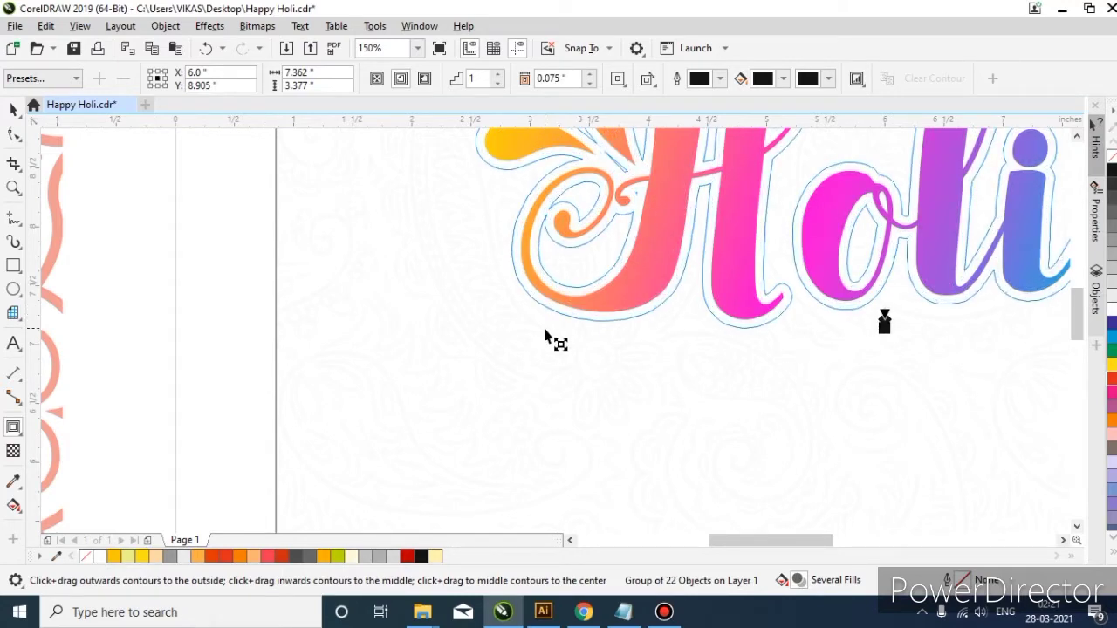
- Break the contour apart from the Happy Holi lettering so that it becomes a separate curve
{"action": "scroll", "coordinate": [498, 302], "scroll_direction": "down", "scroll_amount": 5}
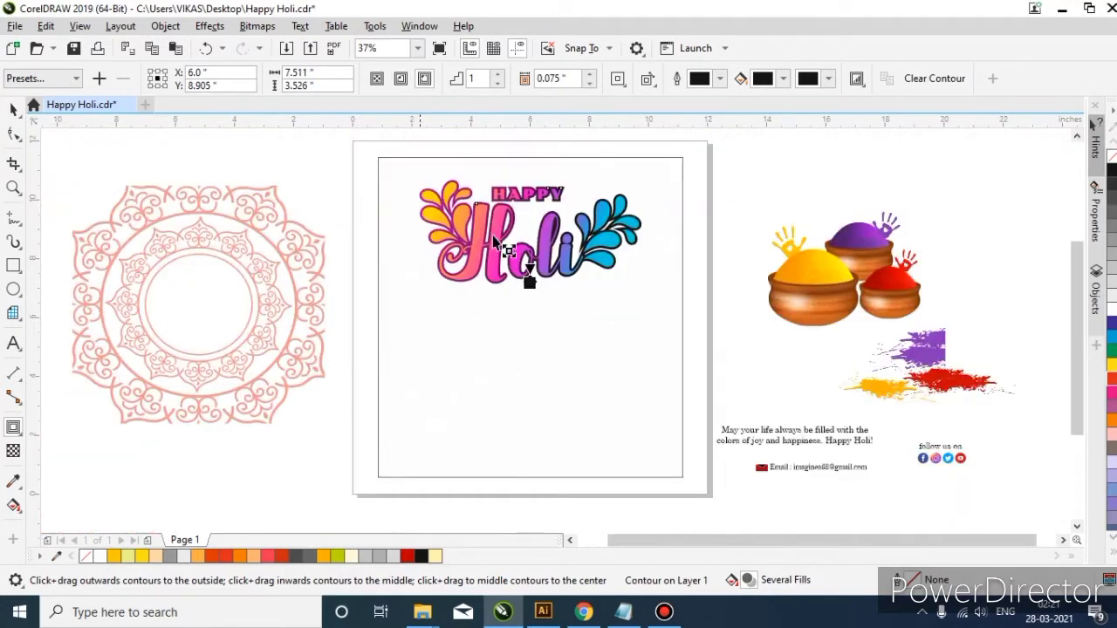
{"action": "scroll", "coordinate": [512, 213], "scroll_direction": "up", "scroll_amount": 3}
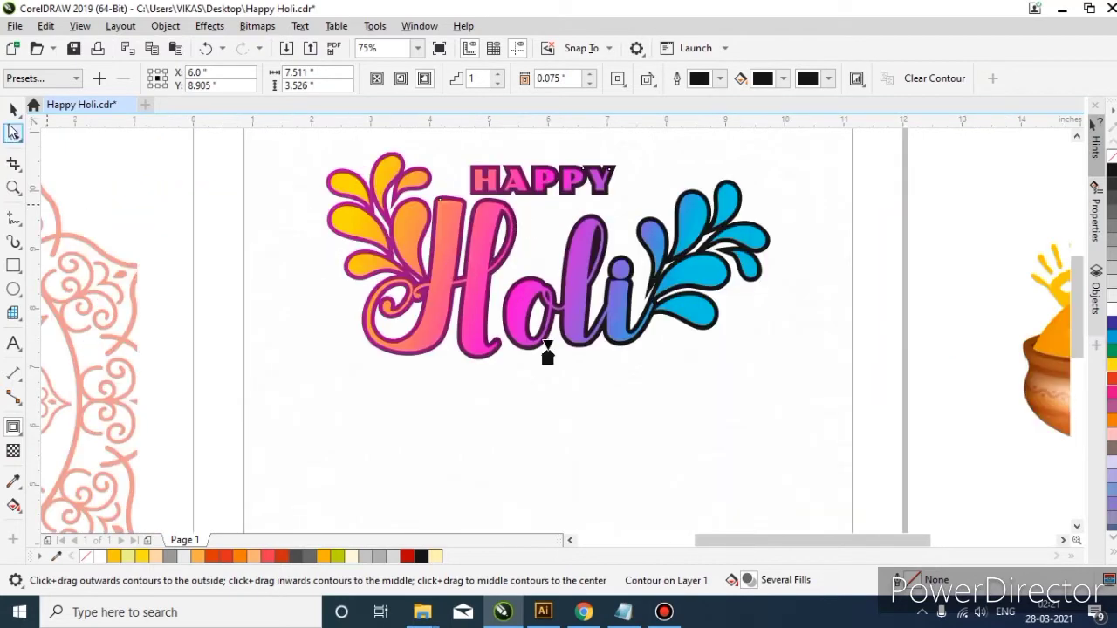
{"action": "left_click", "coordinate": [13, 108]}
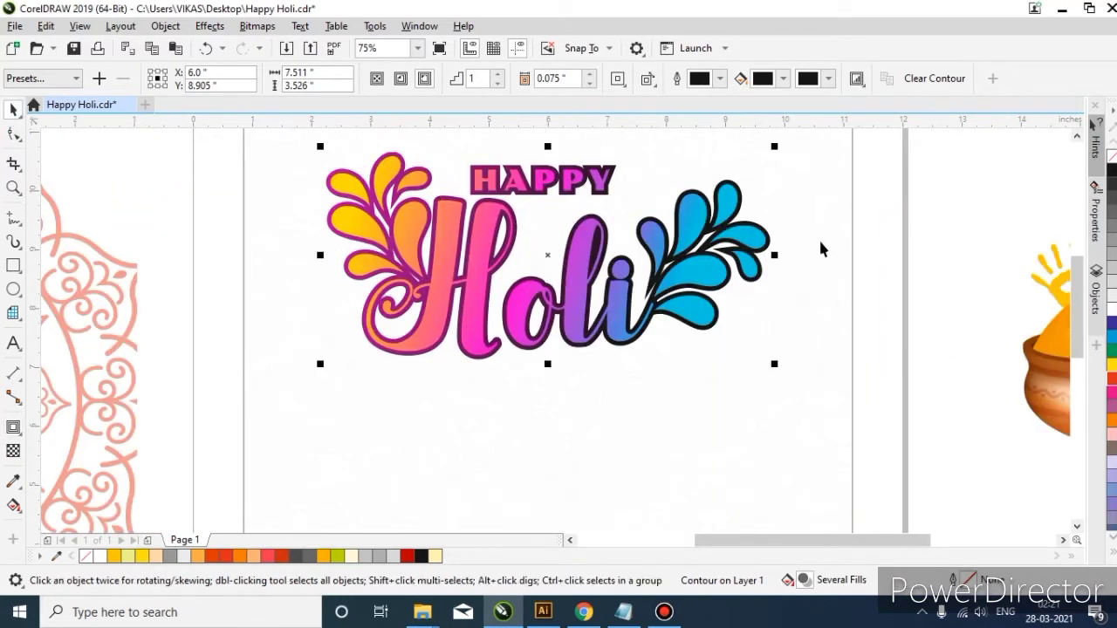
{"action": "right_click", "coordinate": [768, 243]}
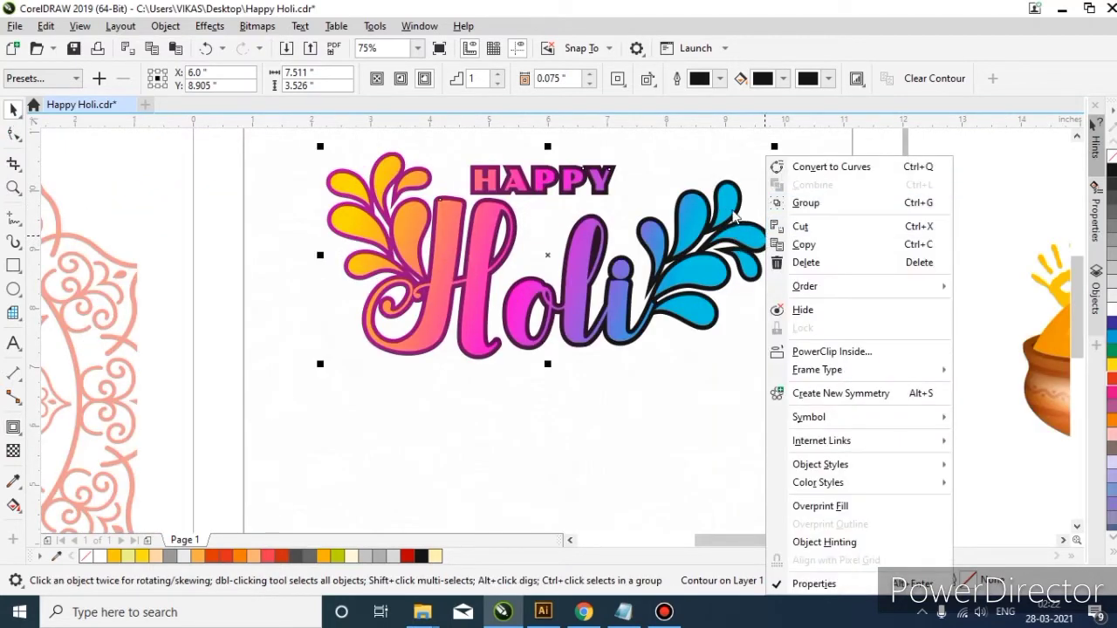
{"action": "left_click", "coordinate": [738, 221]}
{"action": "right_click", "coordinate": [739, 222]}
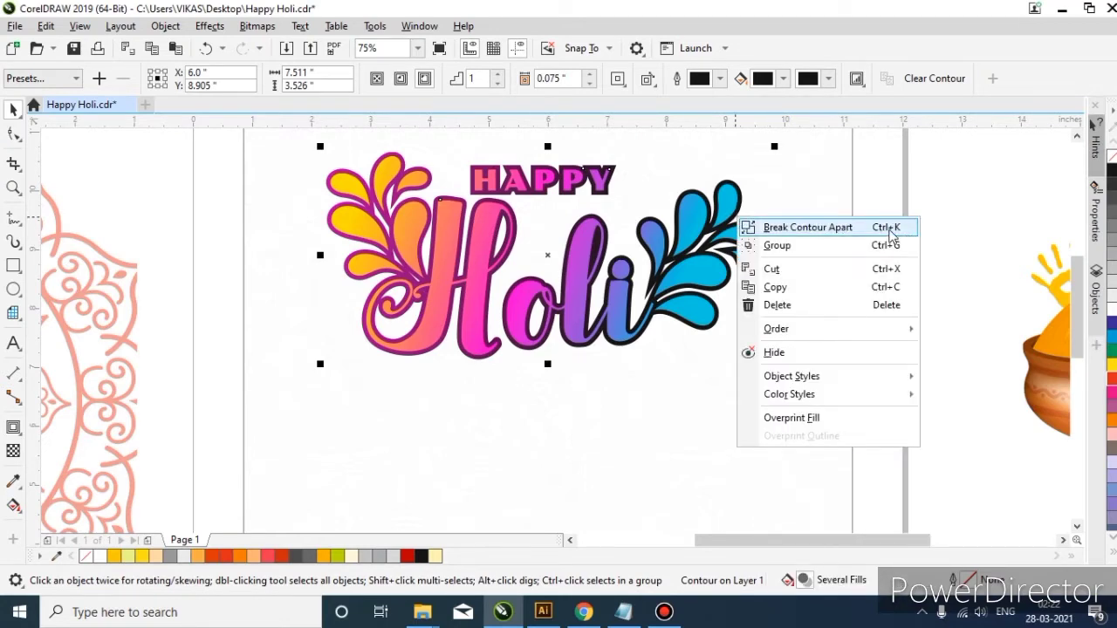
{"action": "left_click", "coordinate": [808, 226]}
{"action": "scroll", "coordinate": [670, 250], "scroll_direction": "down", "scroll_amount": 2}
{"action": "key", "text": "Escape"}
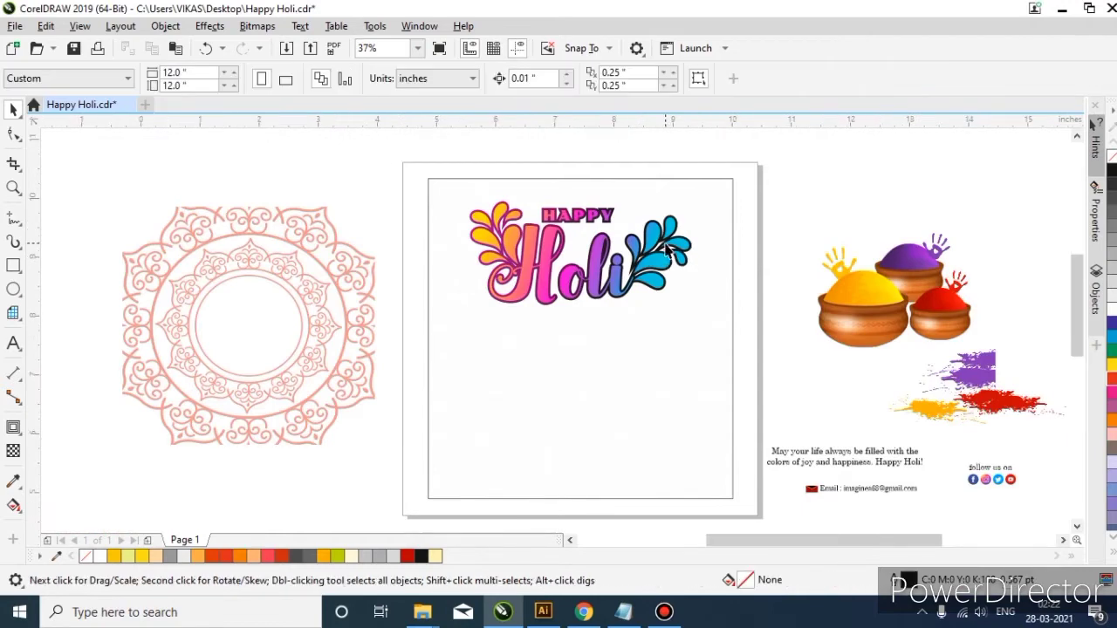
- Fill the separated contour curve around the Happy Holi lettering with white
{"action": "scroll", "coordinate": [671, 250], "scroll_direction": "up", "scroll_amount": 2}
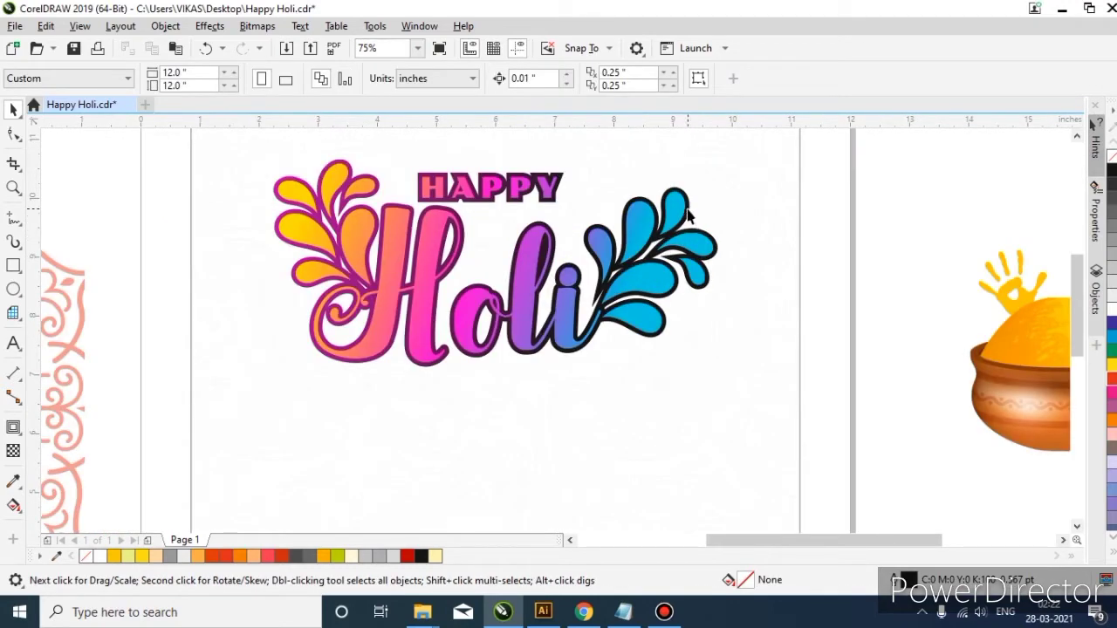
{"action": "left_click_drag", "start_coordinate": [689, 216], "coordinate": [710, 234]}
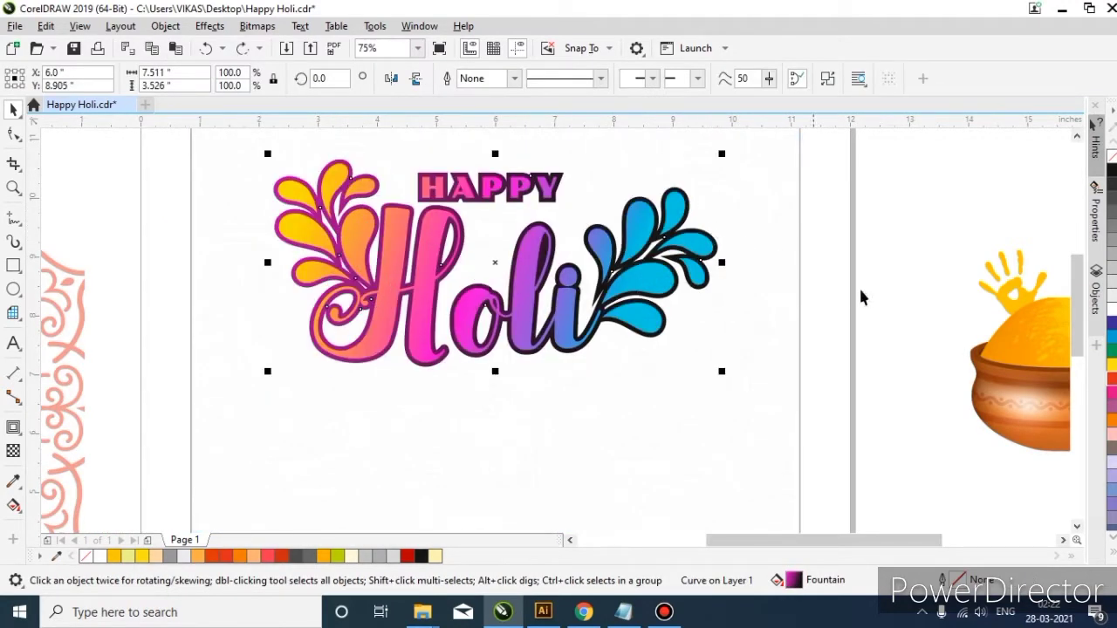
{"action": "left_click", "coordinate": [1111, 309]}
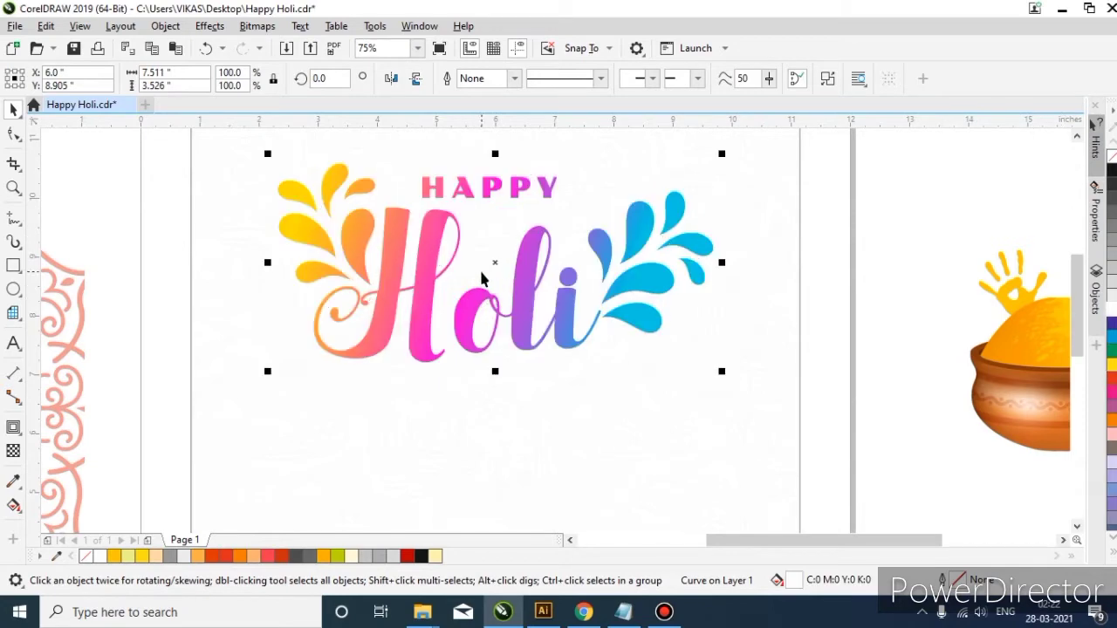
{"action": "scroll", "coordinate": [471, 262], "scroll_direction": "down", "scroll_amount": 2}
{"action": "scroll", "coordinate": [458, 248], "scroll_direction": "up", "scroll_amount": 2}
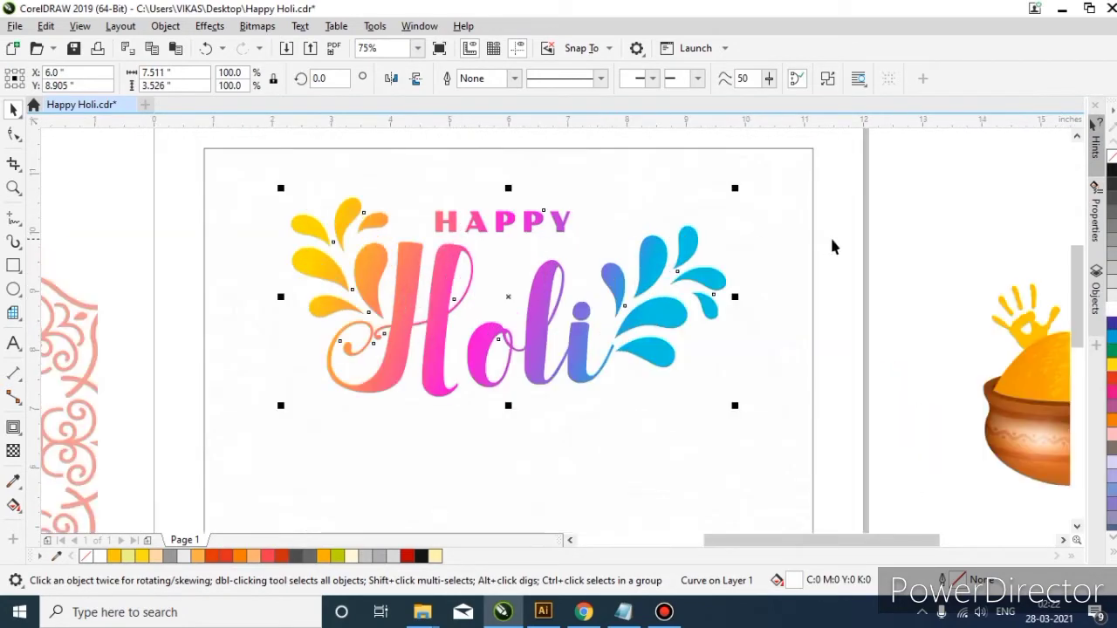
{"action": "left_click", "coordinate": [460, 148]}
{"action": "scroll", "coordinate": [461, 148], "scroll_direction": "down", "scroll_amount": 2}
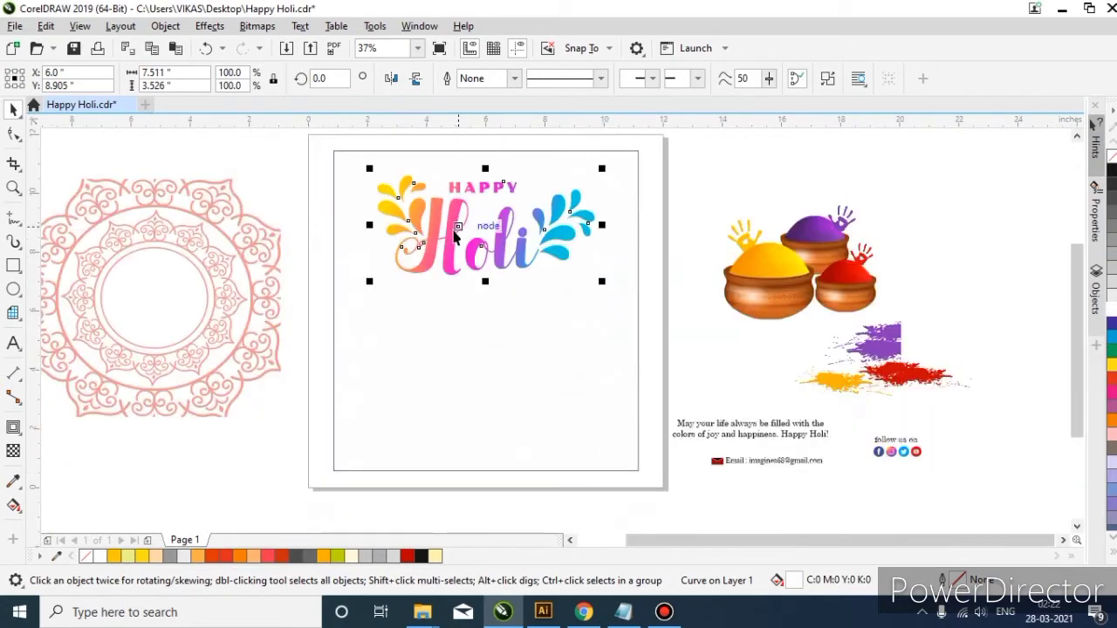
{"action": "scroll", "coordinate": [454, 235], "scroll_direction": "up", "scroll_amount": 2}
{"action": "left_click", "coordinate": [454, 236]}
{"action": "scroll", "coordinate": [453, 235], "scroll_direction": "down", "scroll_amount": 2}
{"action": "scroll", "coordinate": [461, 196], "scroll_direction": "up", "scroll_amount": 2}
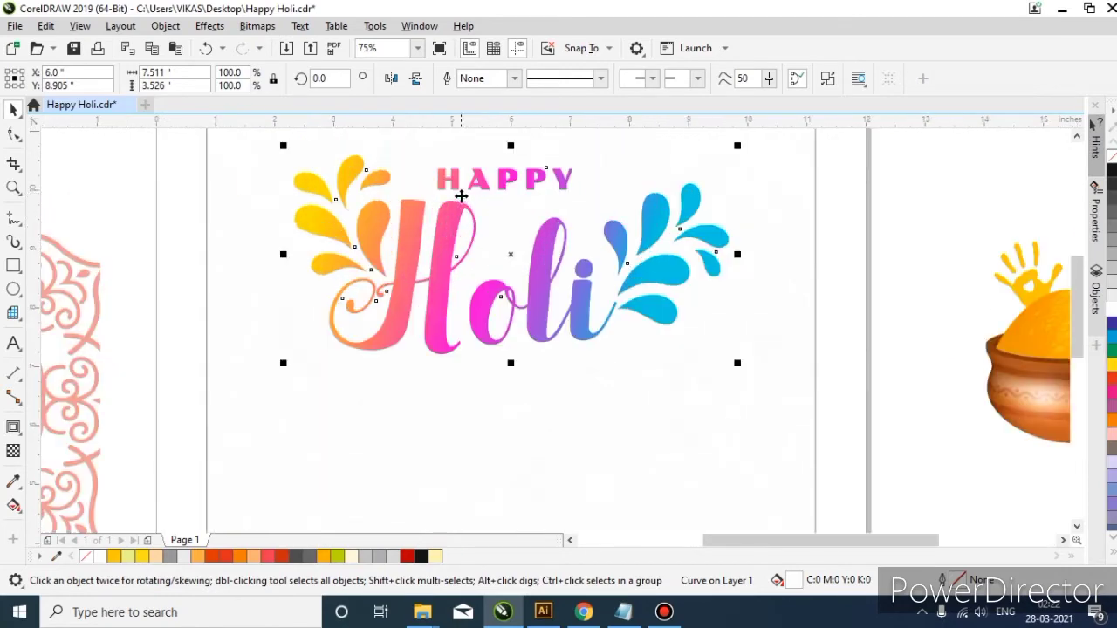
- Cast a Multiply drop shadow from the white contour, offset about 0.095 and -0.087 inch, with opacity 22 and feathering 2
{"action": "left_click", "coordinate": [22, 437]}
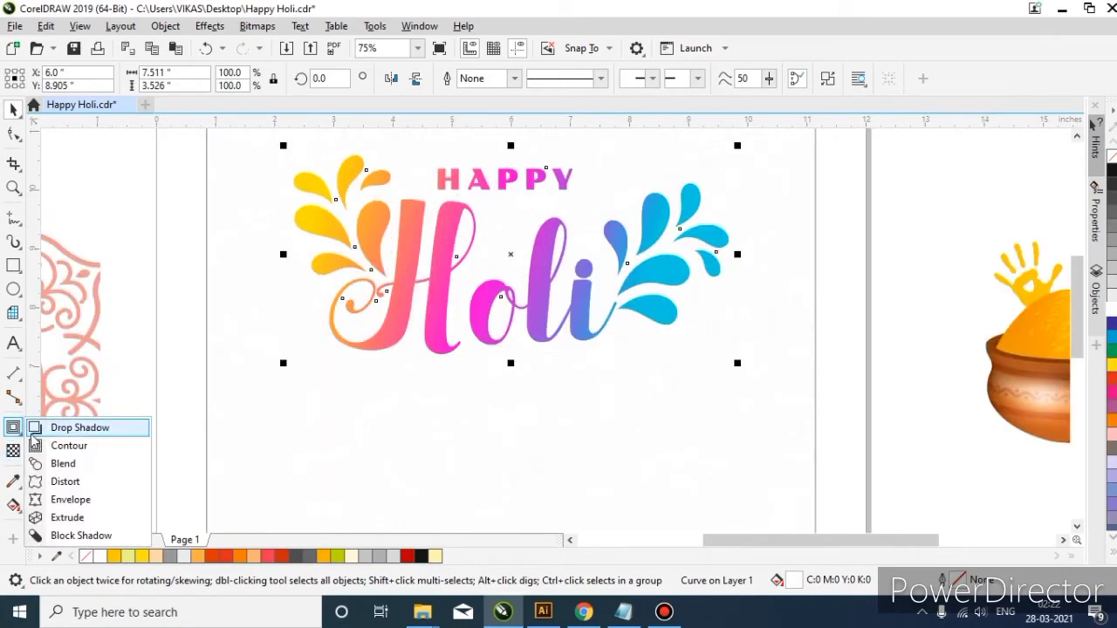
{"action": "left_click", "coordinate": [87, 428]}
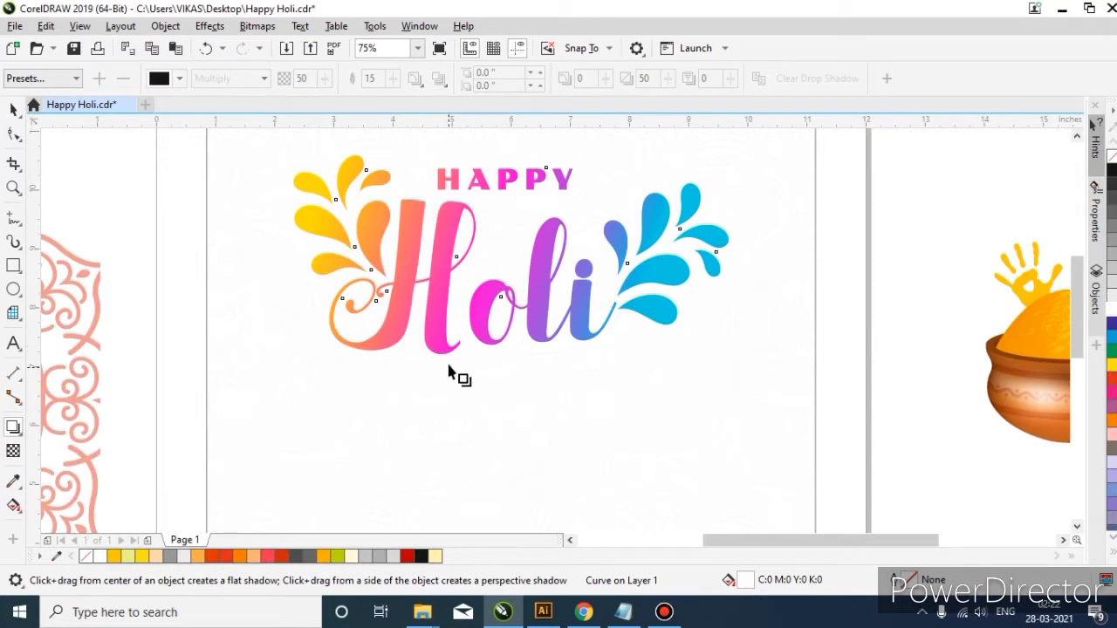
{"action": "left_click", "coordinate": [50, 82]}
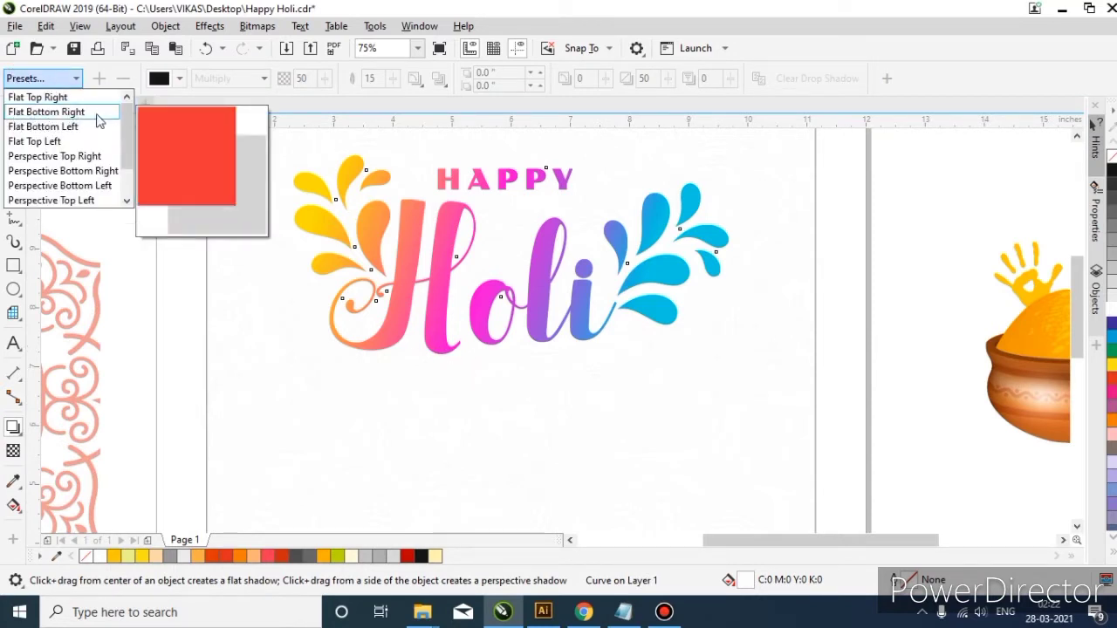
{"action": "left_click_drag", "start_coordinate": [510, 255], "coordinate": [630, 364]}
{"action": "scroll", "coordinate": [630, 364], "scroll_direction": "up", "scroll_amount": 3}
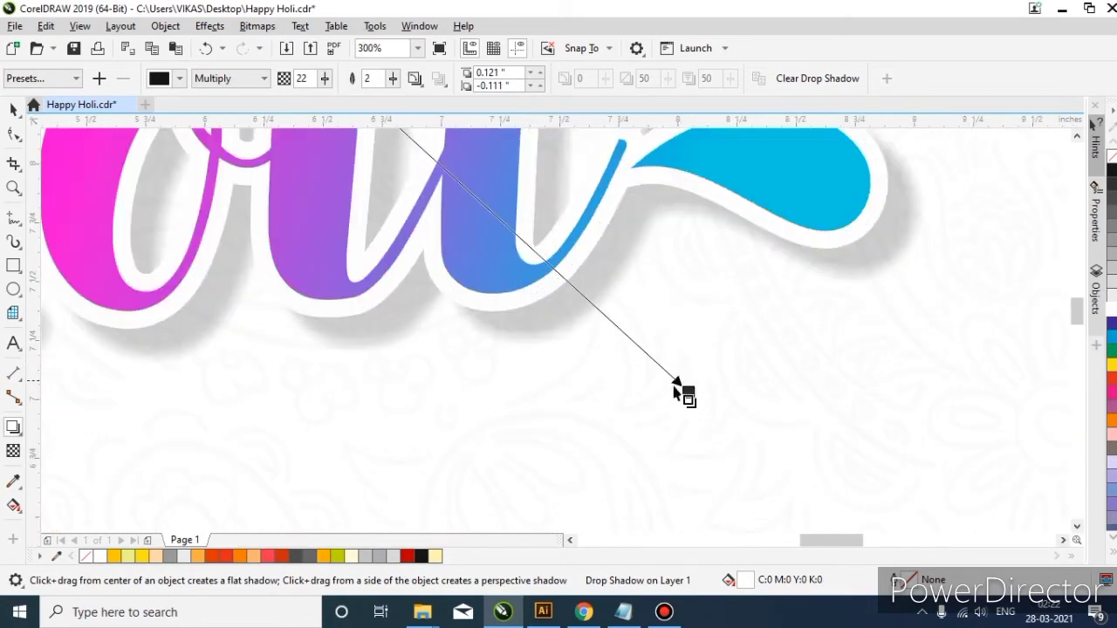
{"action": "left_click_drag", "start_coordinate": [688, 391], "coordinate": [671, 369]}
{"action": "scroll", "coordinate": [663, 373], "scroll_direction": "down", "scroll_amount": 2}
{"action": "scroll", "coordinate": [586, 336], "scroll_direction": "down", "scroll_amount": 2}
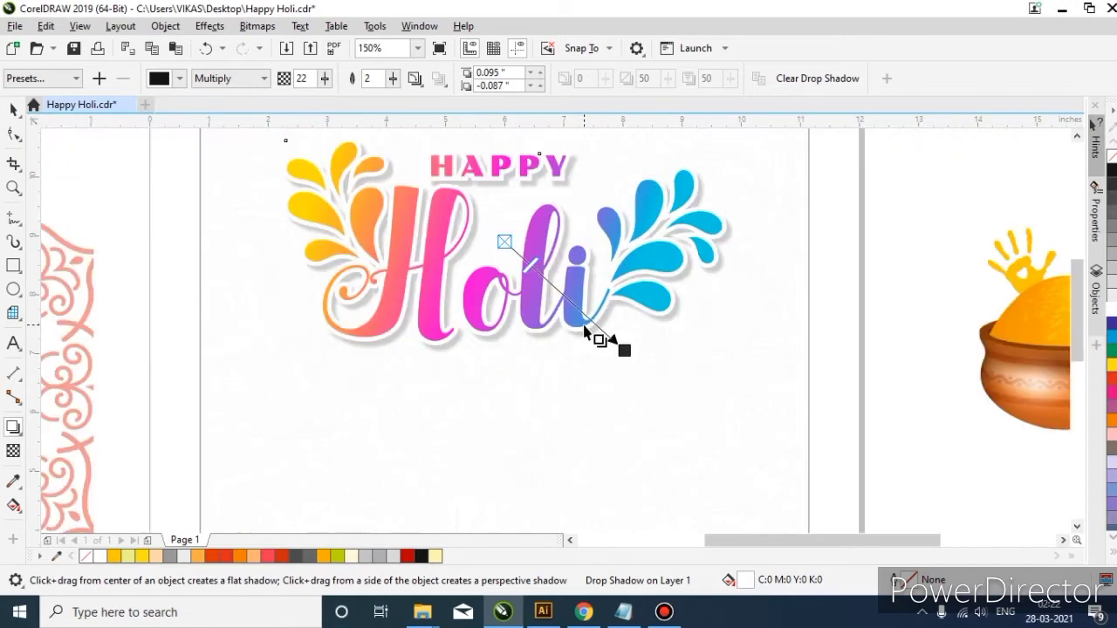
- Set the contour's drop shadow to opacity 44 and feathering 5
{"action": "scroll", "coordinate": [540, 289], "scroll_direction": "up", "scroll_amount": 2}
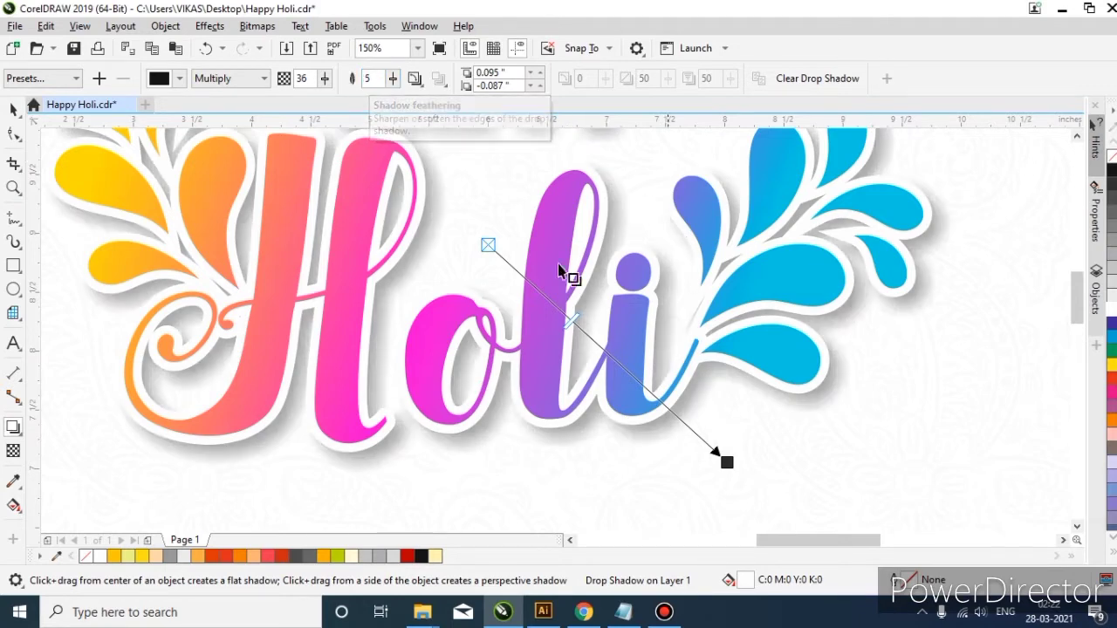
{"action": "scroll", "coordinate": [298, 267], "scroll_direction": "down", "scroll_amount": 2}
{"action": "scroll", "coordinate": [436, 290], "scroll_direction": "up", "scroll_amount": 2}
{"action": "left_click_drag", "start_coordinate": [431, 291], "coordinate": [469, 336]}
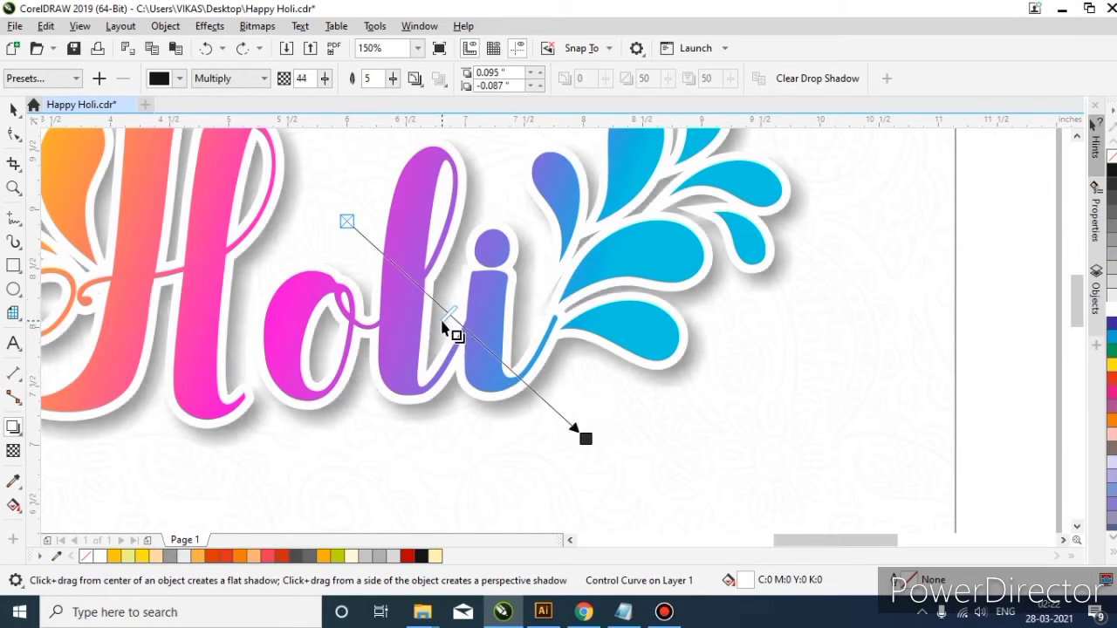
- Select the lettering together with its contour and shadow and move it slightly down to a vertical position of about 8.63 inches
{"action": "key", "text": "space"}
{"action": "scroll", "coordinate": [529, 315], "scroll_direction": "down", "scroll_amount": 2}
{"action": "scroll", "coordinate": [527, 314], "scroll_direction": "down", "scroll_amount": 2}
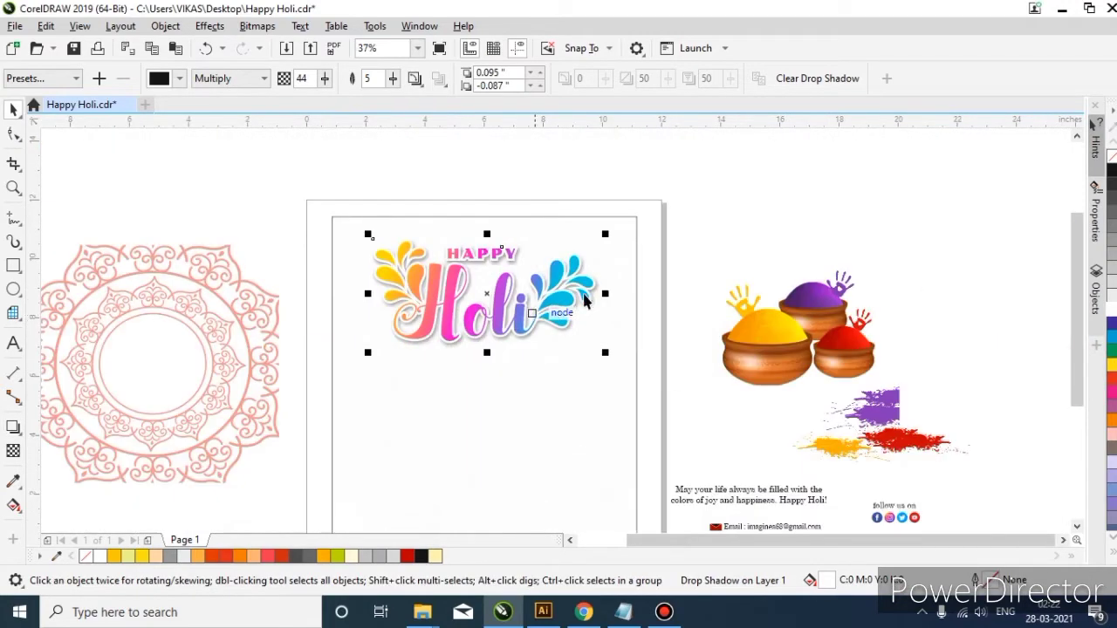
{"action": "left_click", "coordinate": [340, 239]}
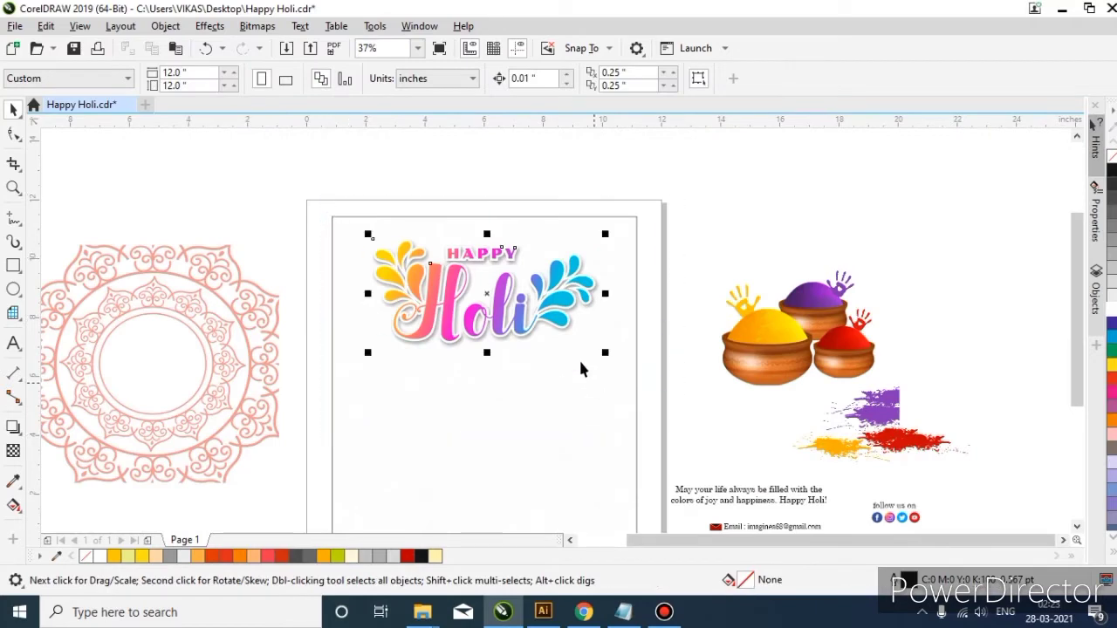
{"action": "left_click_drag", "start_coordinate": [498, 312], "coordinate": [499, 316]}
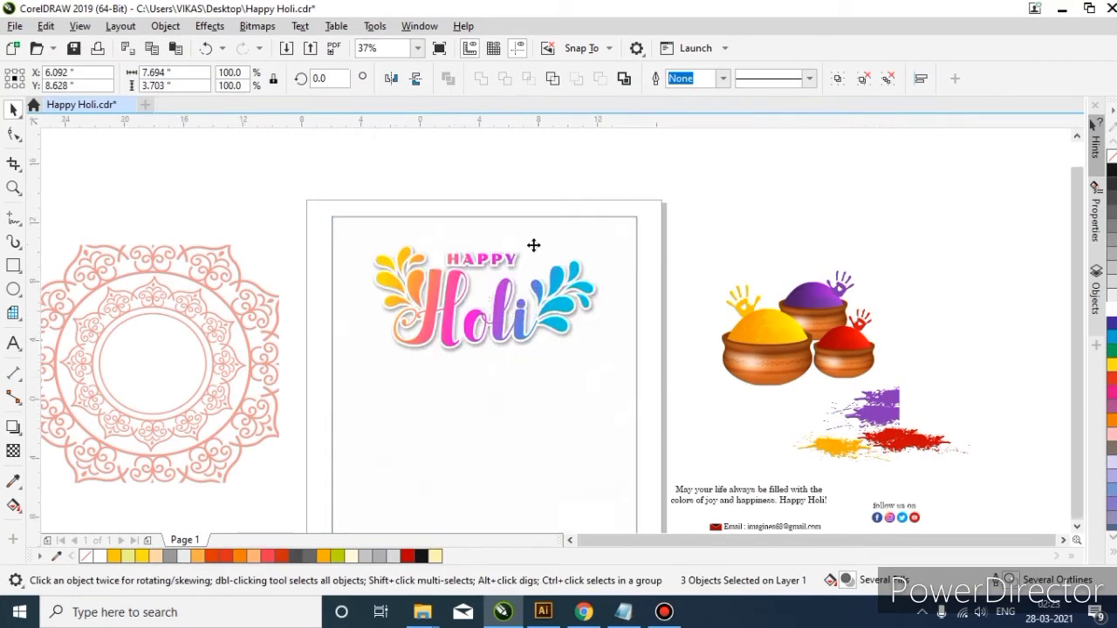
- Place the group of colour pots centred below the lettering at about 6.02, 4.80 inches and enlarge it to about 5.19 by 3.91 inches
{"action": "scroll", "coordinate": [533, 245], "scroll_direction": "down", "scroll_amount": 2}
{"action": "key", "text": "z"}
{"action": "left_click_drag", "start_coordinate": [410, 225], "coordinate": [604, 414]}
{"action": "key", "text": "space"}
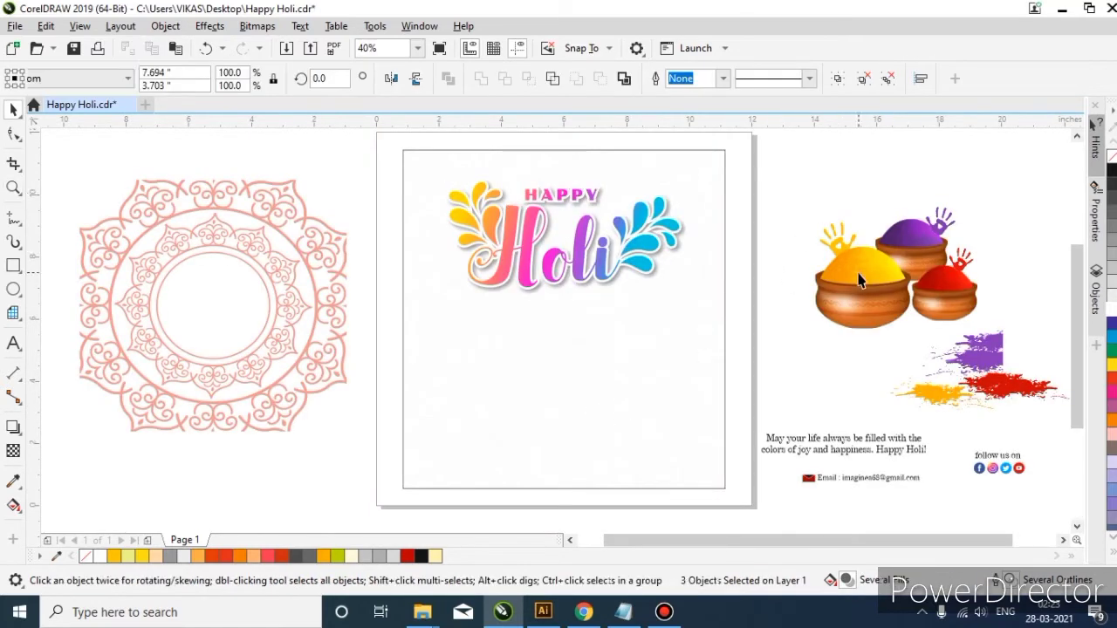
{"action": "left_click", "coordinate": [869, 255]}
{"action": "left_click_drag", "start_coordinate": [869, 254], "coordinate": [538, 345]}
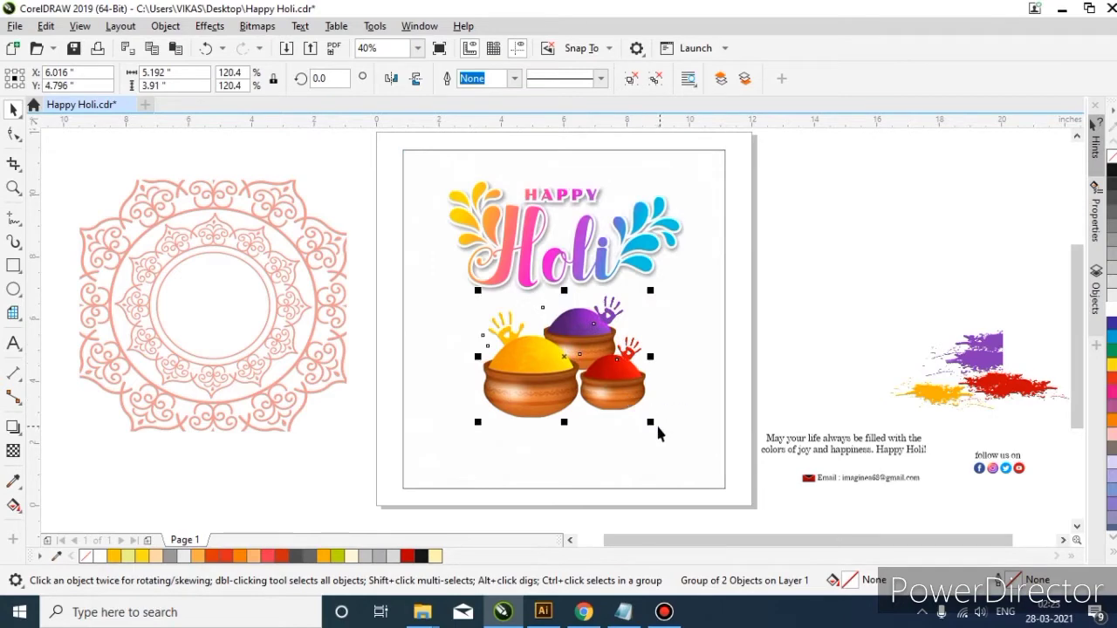
- Scale the colour pots down slightly about their centre, keeping them in place below the lettering
{"action": "left_click_drag", "start_coordinate": [654, 425], "coordinate": [643, 416]}
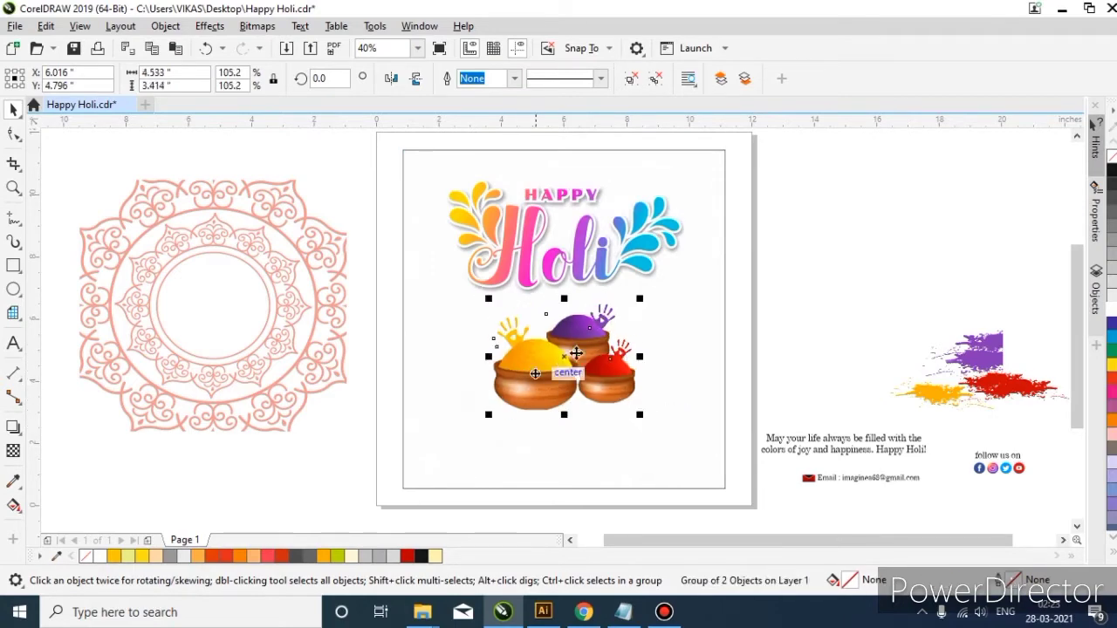
{"action": "left_click_drag", "start_coordinate": [575, 353], "coordinate": [577, 351]}
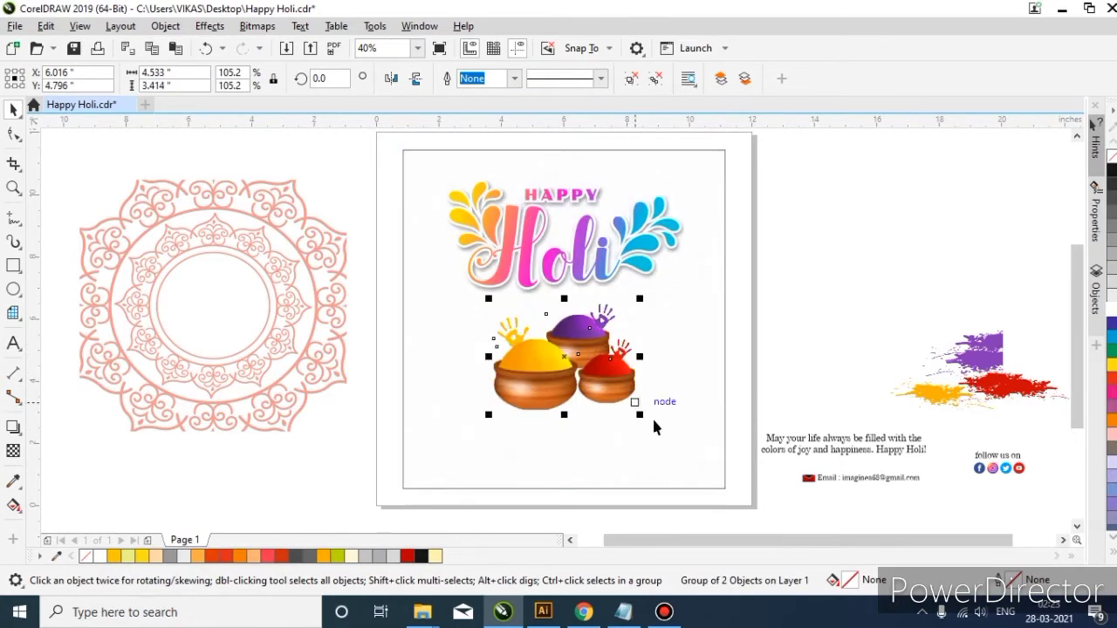
{"action": "left_click_drag", "start_coordinate": [644, 417], "coordinate": [650, 422]}
{"action": "left_click", "coordinate": [773, 349]}
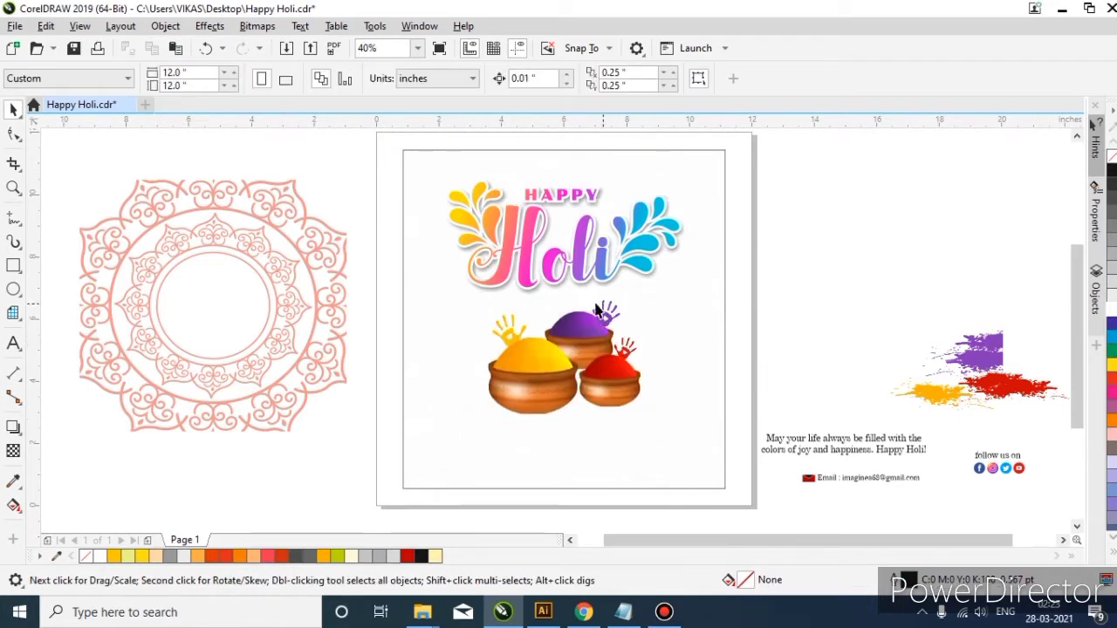
- Select the yellow, red and purple splashes together and move them closer to the page
{"action": "key", "text": "z"}
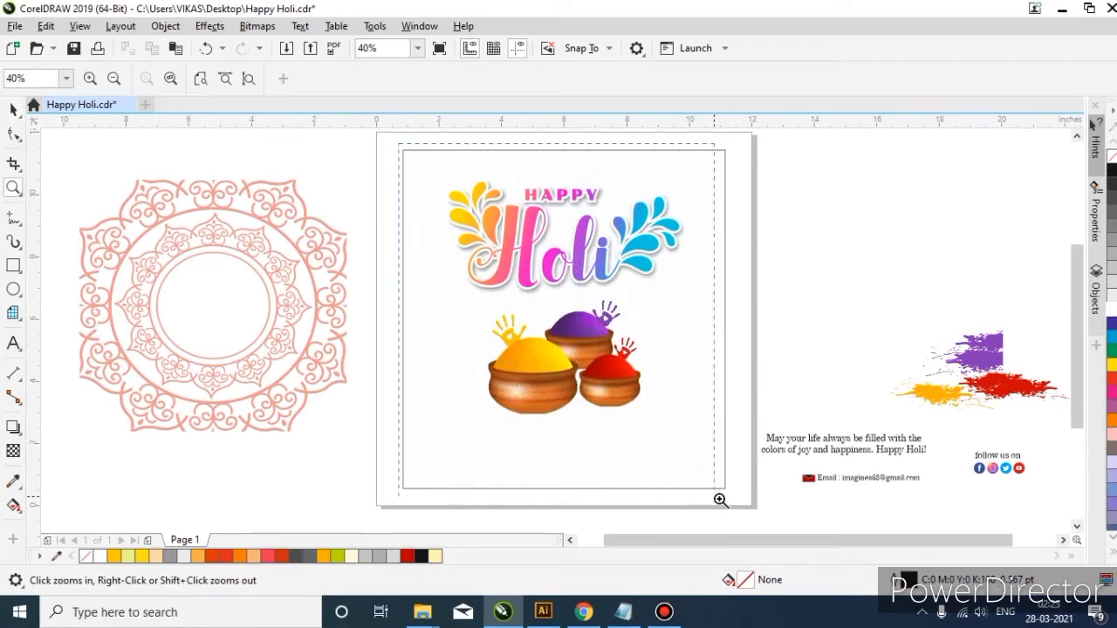
{"action": "scroll", "coordinate": [743, 501], "scroll_direction": "up", "scroll_amount": 1}
{"action": "key", "text": "space"}
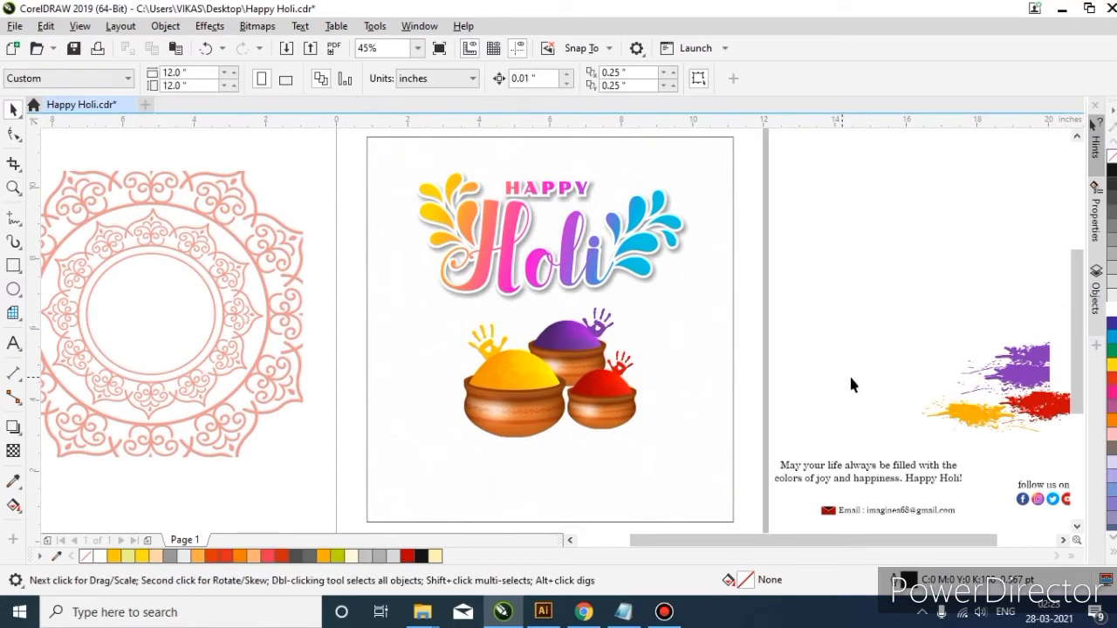
{"action": "left_click", "coordinate": [1001, 420]}
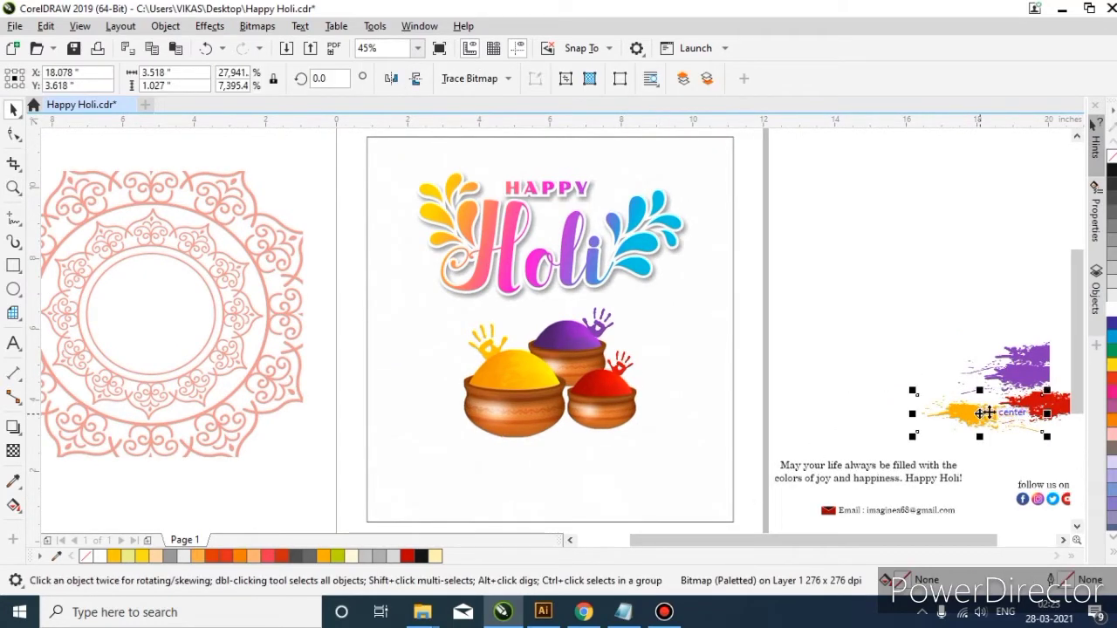
{"action": "left_click", "coordinate": [1050, 403], "text": "shift"}
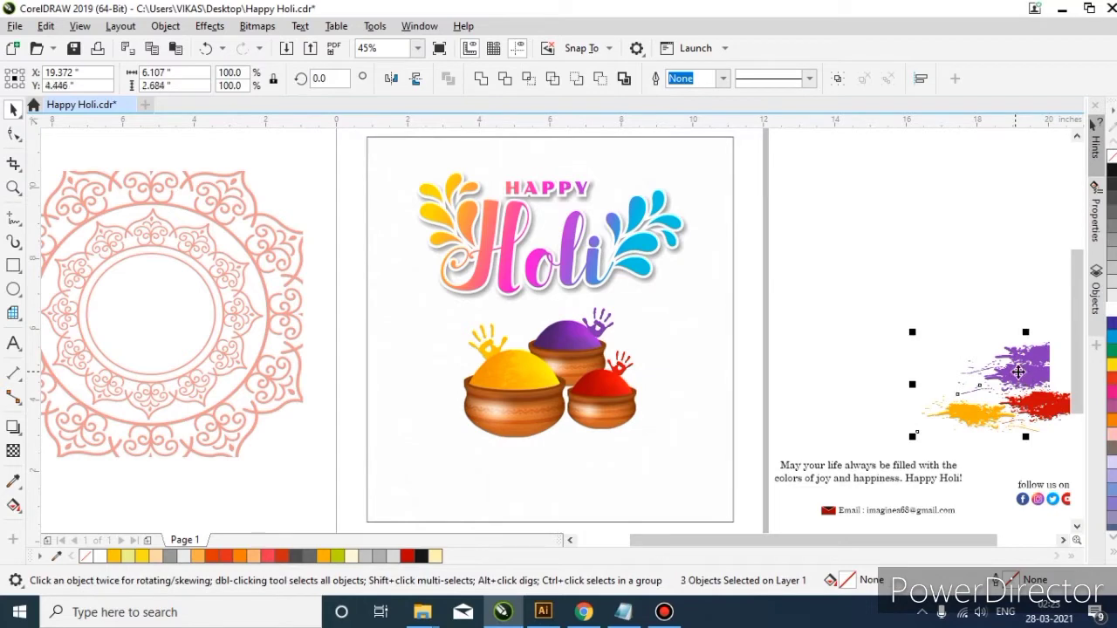
{"action": "left_click", "coordinate": [1016, 367], "text": "shift"}
{"action": "left_click_drag", "start_coordinate": [1012, 384], "coordinate": [806, 323]}
- Place the yellow splash behind the base of the yellow pot and the red splash behind the base of the red pot
{"action": "left_click", "coordinate": [858, 434]}
{"action": "left_click_drag", "start_coordinate": [873, 366], "coordinate": [520, 447]}
{"action": "left_click_drag", "start_coordinate": [584, 460], "coordinate": [593, 462]}
{"action": "left_click_drag", "start_coordinate": [881, 370], "coordinate": [616, 431]}
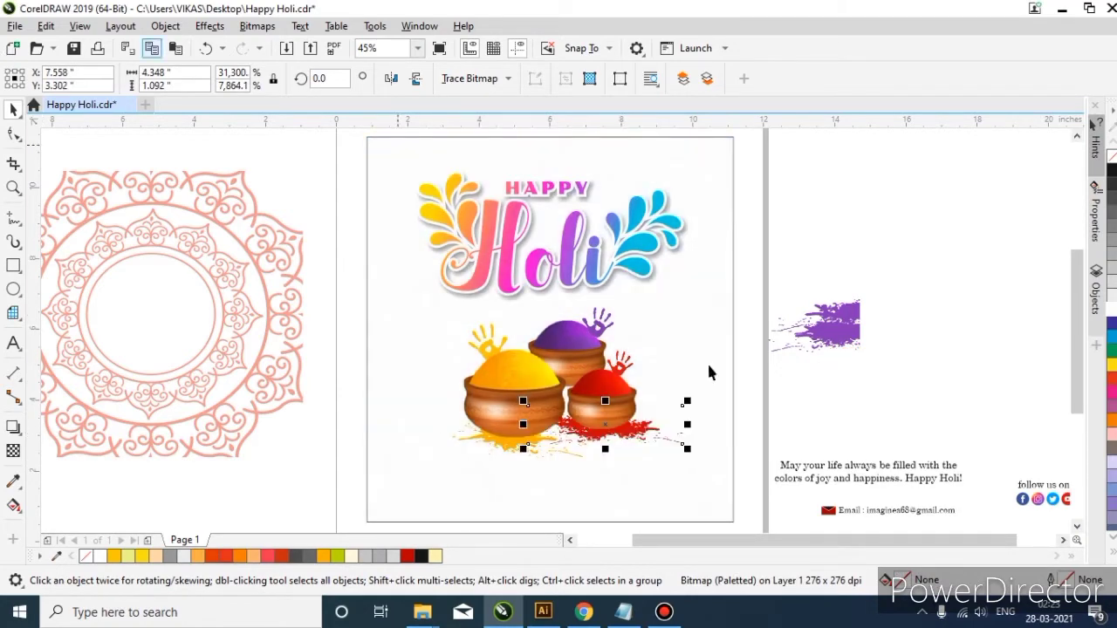
- Place the purple splash behind the base of the purple pot and scale it down to about 2.45 by 1.55 inches
{"action": "left_click_drag", "start_coordinate": [842, 334], "coordinate": [558, 361]}
{"action": "scroll", "coordinate": [564, 405], "scroll_direction": "up", "scroll_amount": 2}
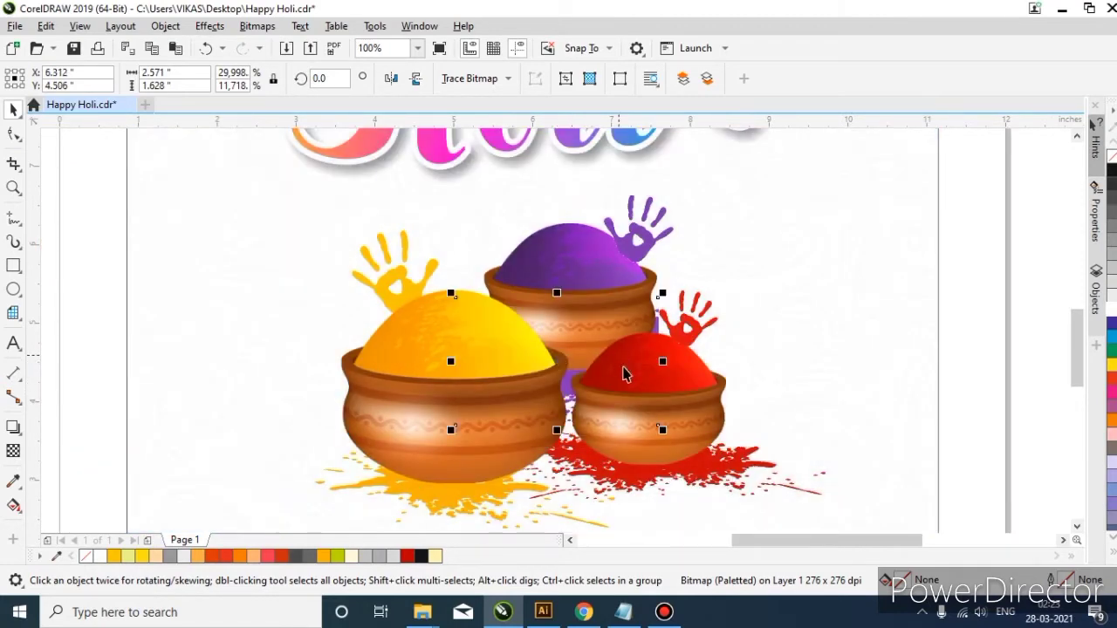
{"action": "left_click_drag", "start_coordinate": [671, 291], "coordinate": [670, 295]}
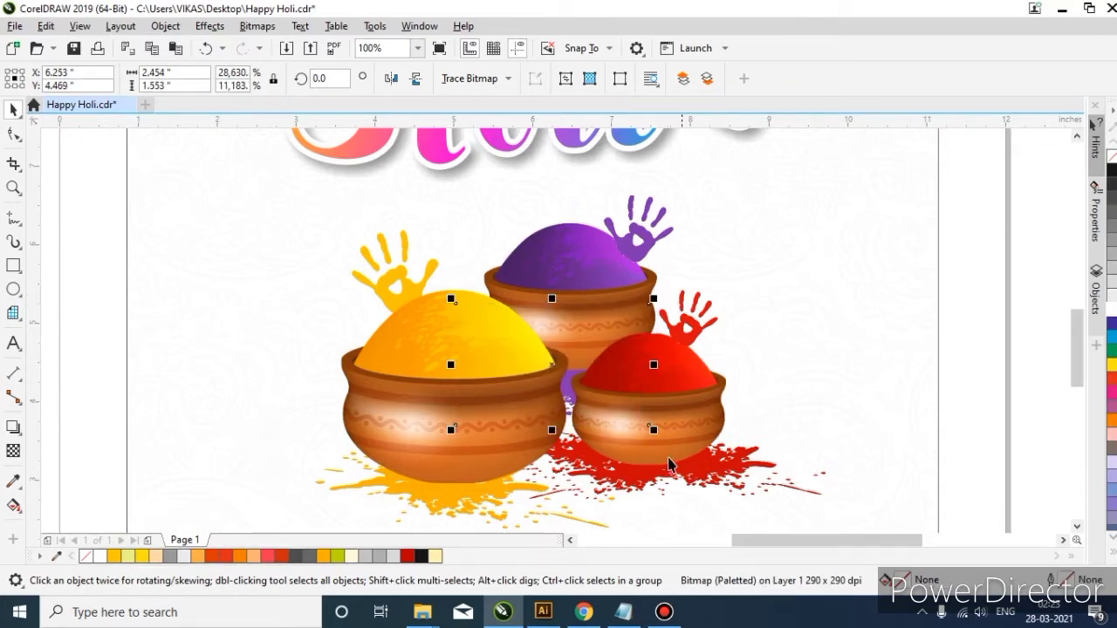
{"action": "left_click_drag", "start_coordinate": [654, 429], "coordinate": [662, 440]}
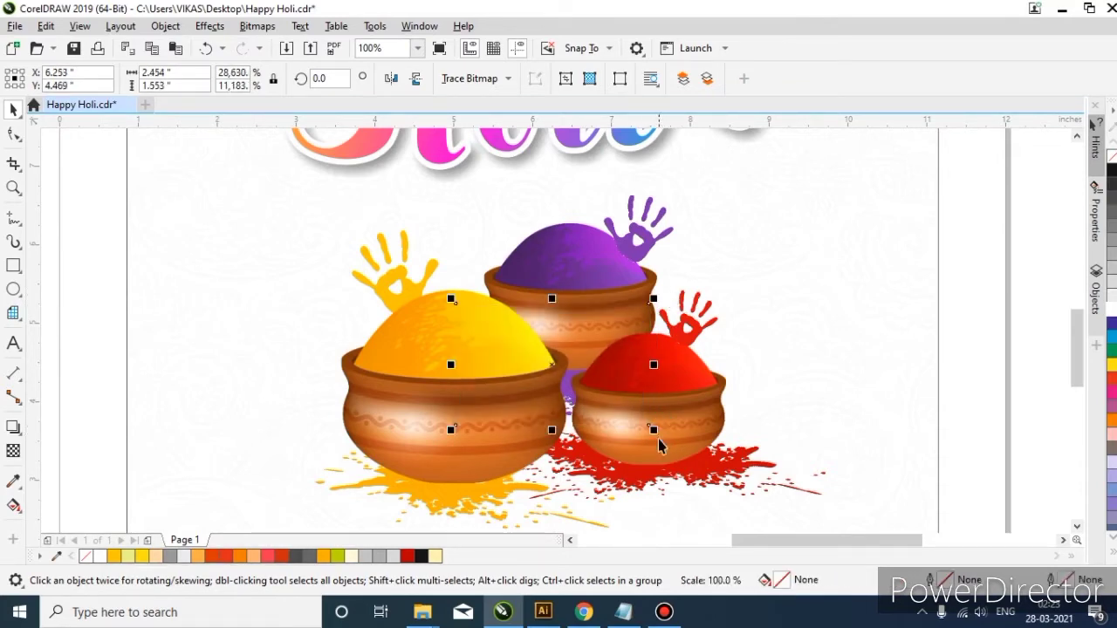
{"action": "scroll", "coordinate": [550, 386], "scroll_direction": "down", "scroll_amount": 2}
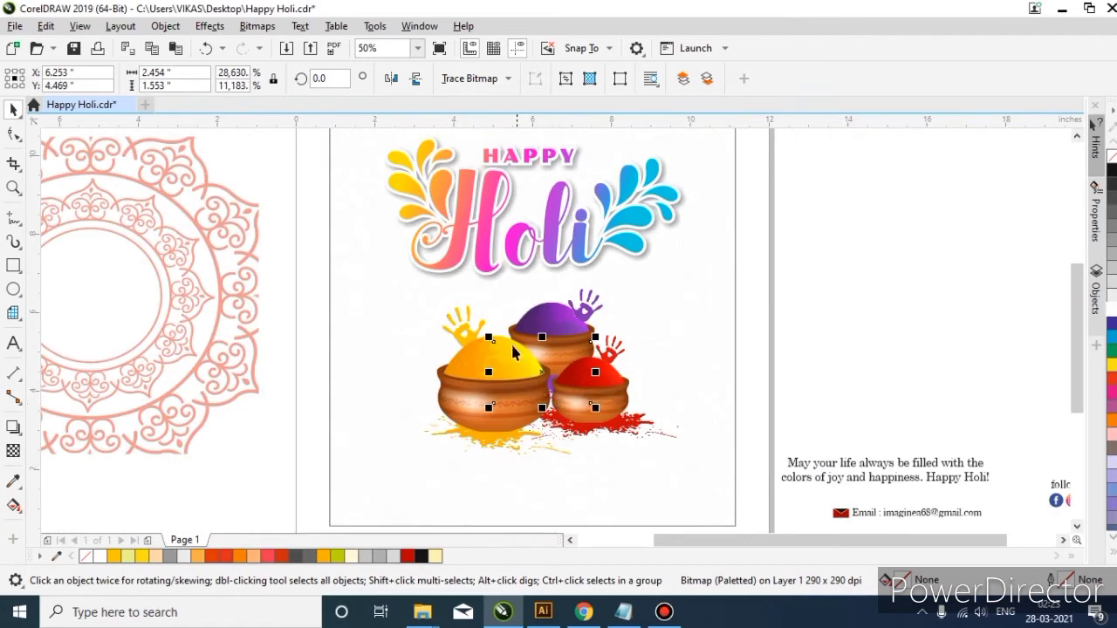
{"action": "scroll", "coordinate": [550, 387], "scroll_direction": "down", "scroll_amount": 1}
{"action": "scroll", "coordinate": [548, 356], "scroll_direction": "up", "scroll_amount": 1}
{"action": "scroll", "coordinate": [547, 356], "scroll_direction": "up", "scroll_amount": 2}
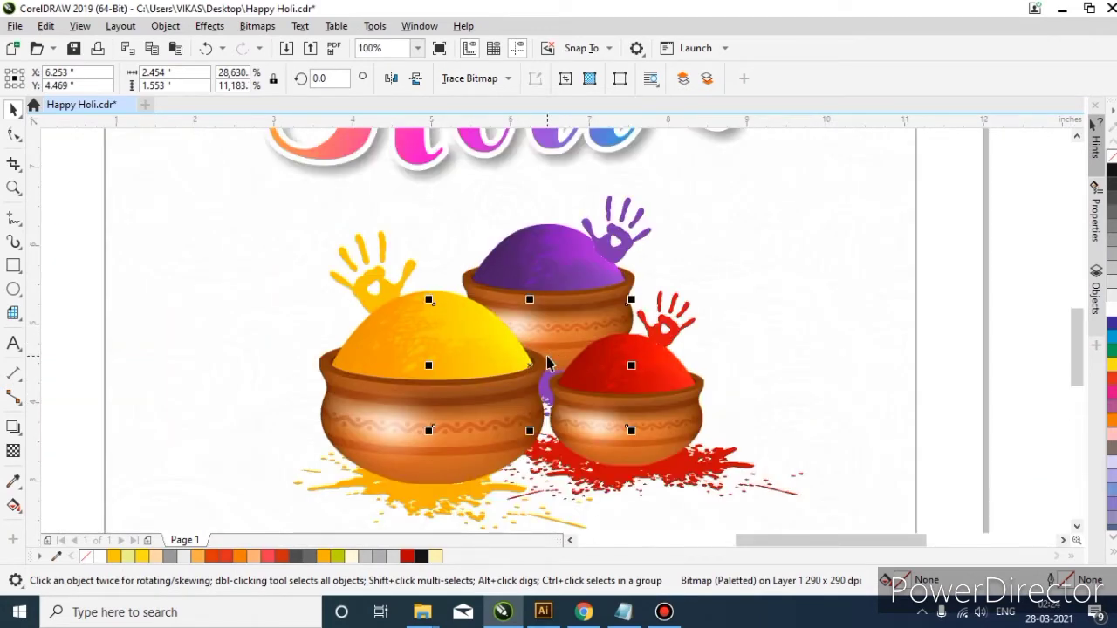
{"action": "left_click", "coordinate": [577, 302]}
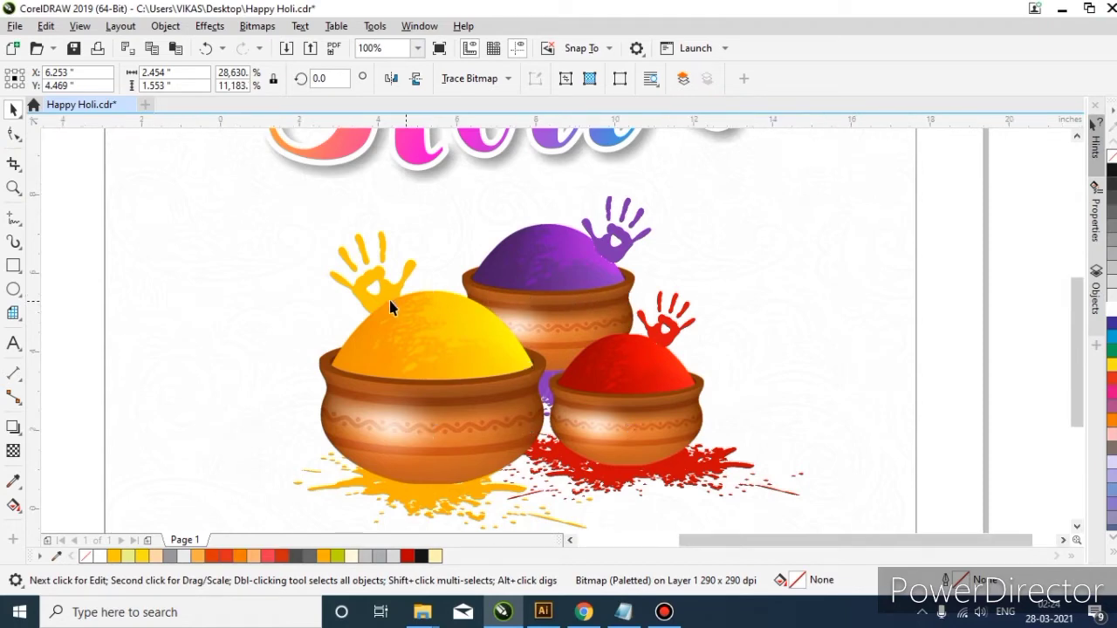
{"action": "scroll", "coordinate": [526, 300], "scroll_direction": "down", "scroll_amount": 2}
{"action": "left_click", "coordinate": [702, 293]}
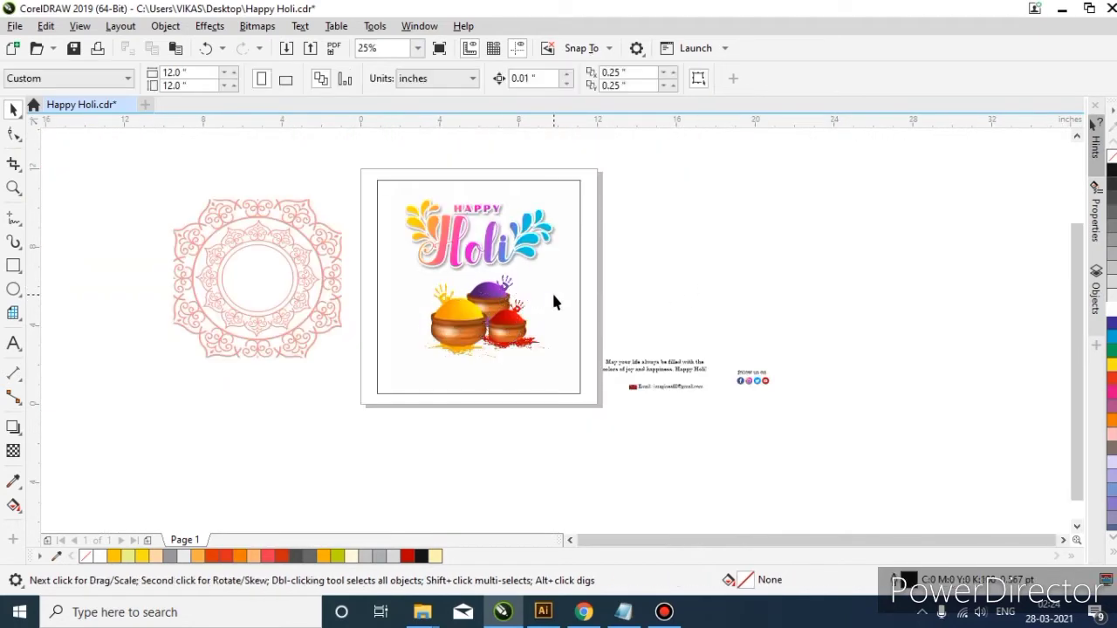
- Select the colour pots together with their three splashes and shift them slightly left to centre them below the lettering
{"action": "key", "text": "z"}
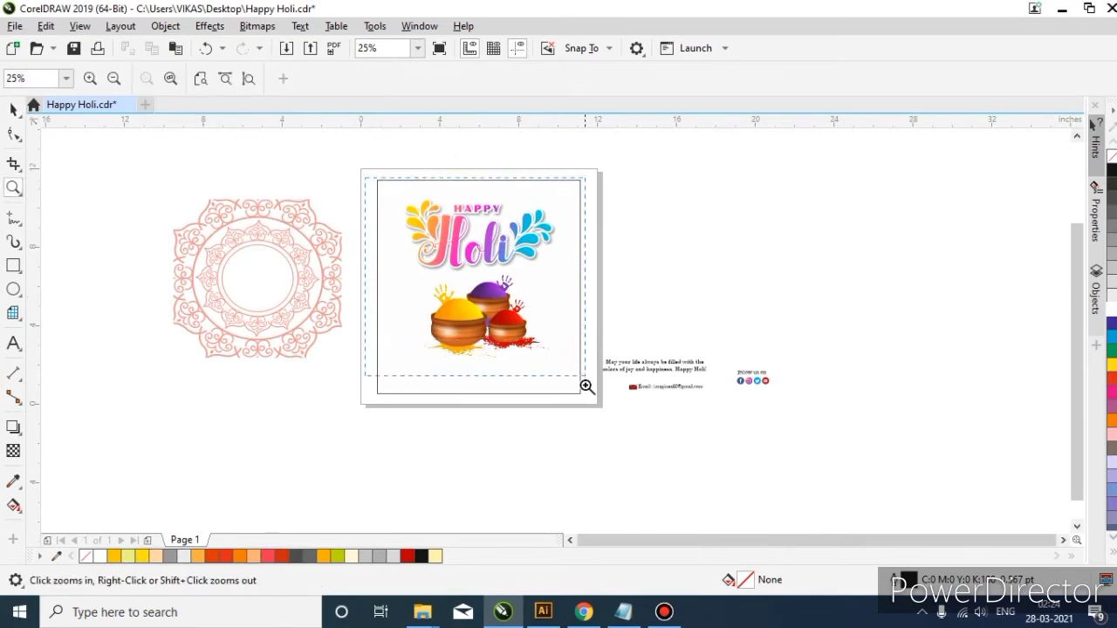
{"action": "key", "text": "shift+F4"}
{"action": "key", "text": "space"}
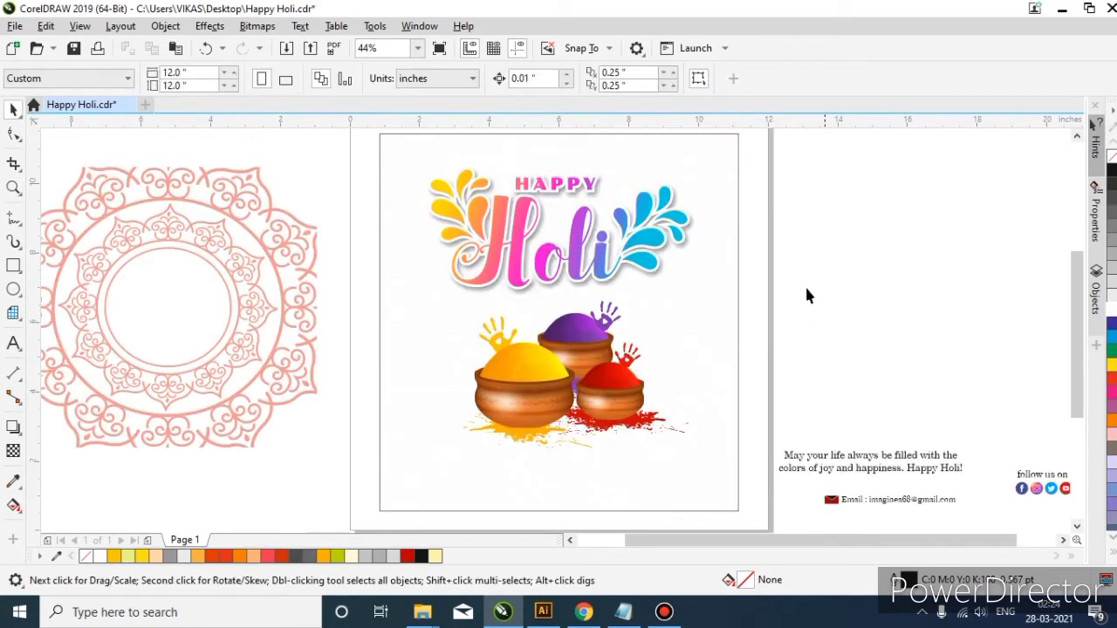
{"action": "left_click_drag", "start_coordinate": [364, 472], "coordinate": [363, 472]}
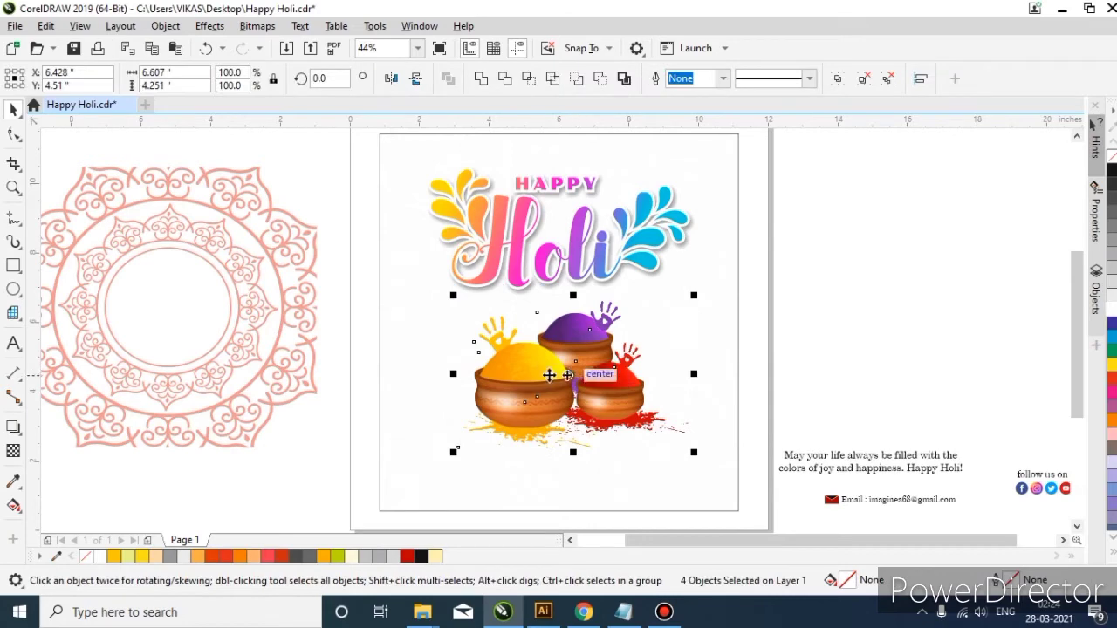
{"action": "left_click_drag", "start_coordinate": [551, 376], "coordinate": [546, 375]}
{"action": "left_click", "coordinate": [852, 375]}
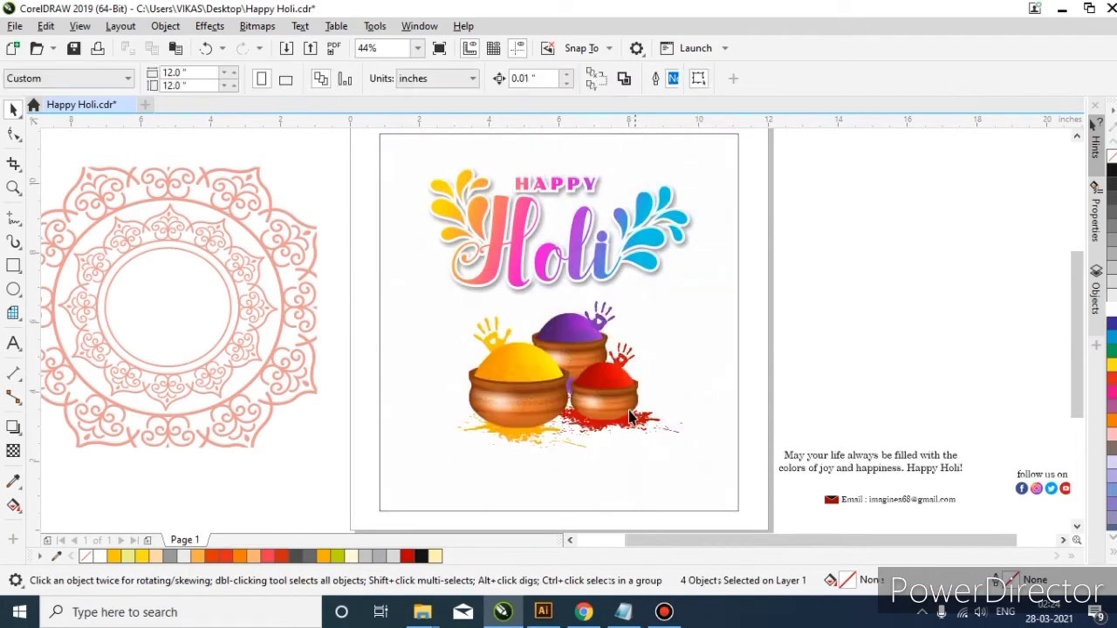
- Ungroup all objects in the group of colour pots so each pot can be handled separately
{"action": "key", "text": "z"}
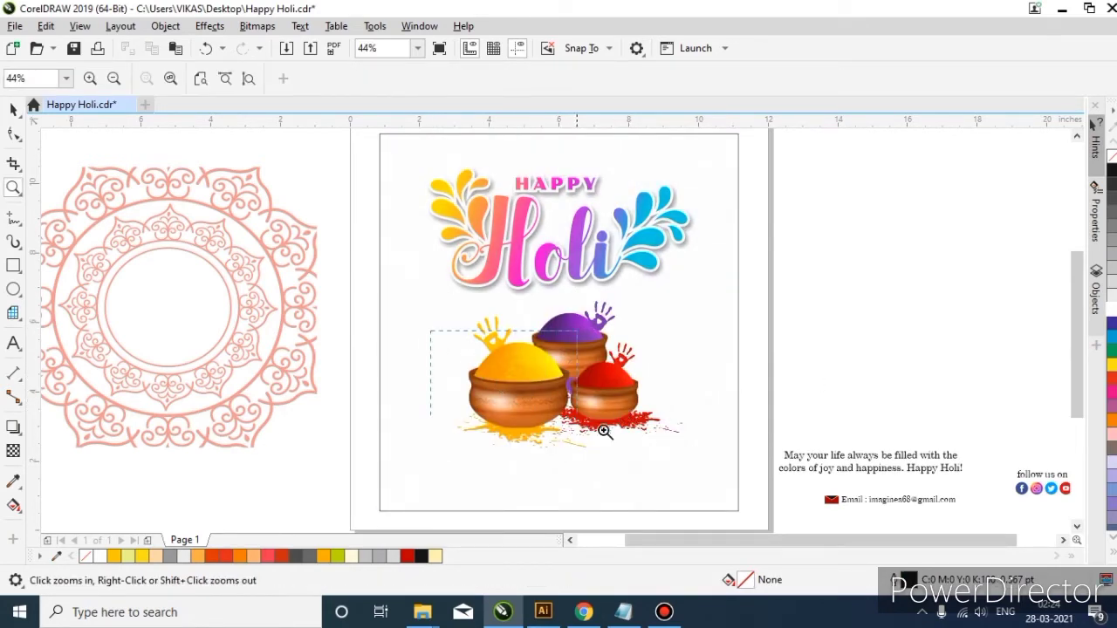
{"action": "left_click_drag", "start_coordinate": [604, 431], "coordinate": [683, 480]}
{"action": "key", "text": "space"}
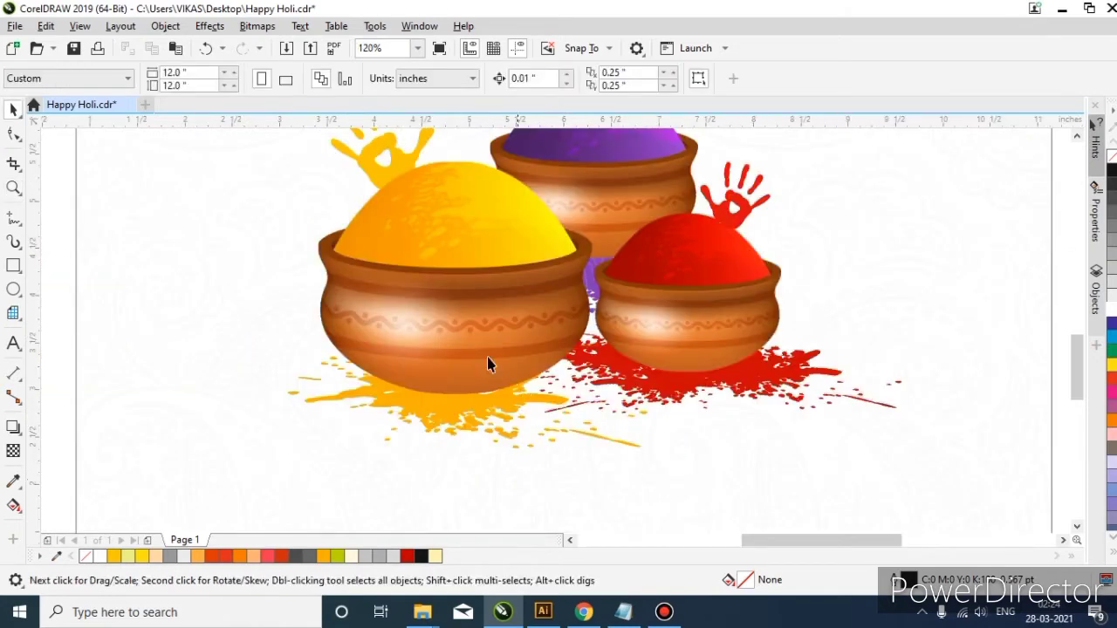
{"action": "left_click", "coordinate": [471, 343]}
{"action": "left_click_drag", "start_coordinate": [471, 343], "coordinate": [404, 346]}
{"action": "key", "text": "ctrl+z"}
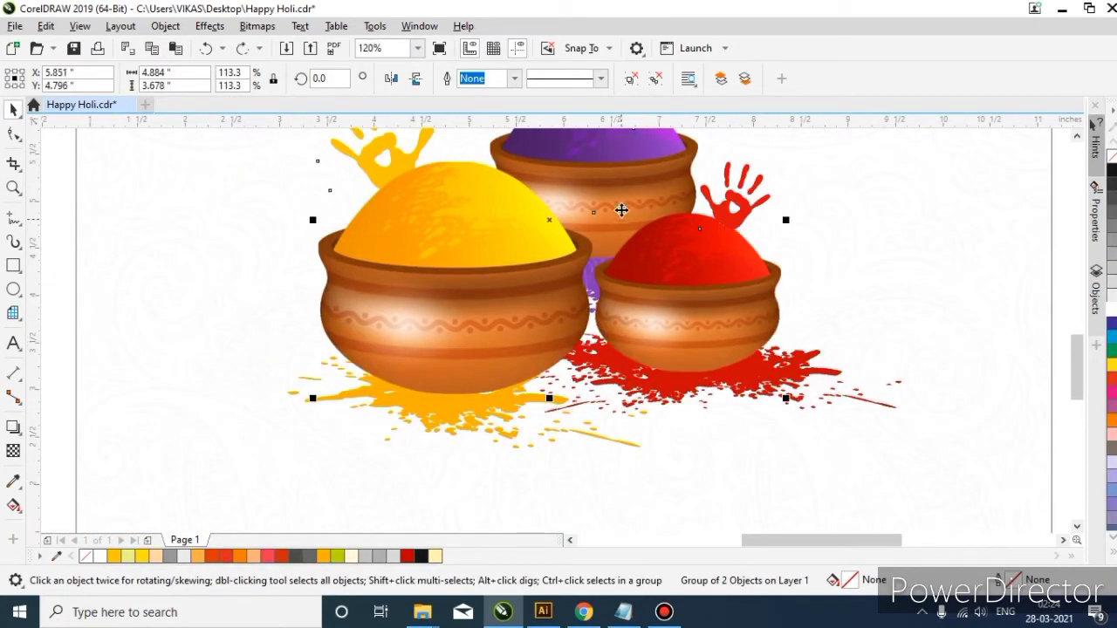
{"action": "left_click", "coordinate": [656, 79]}
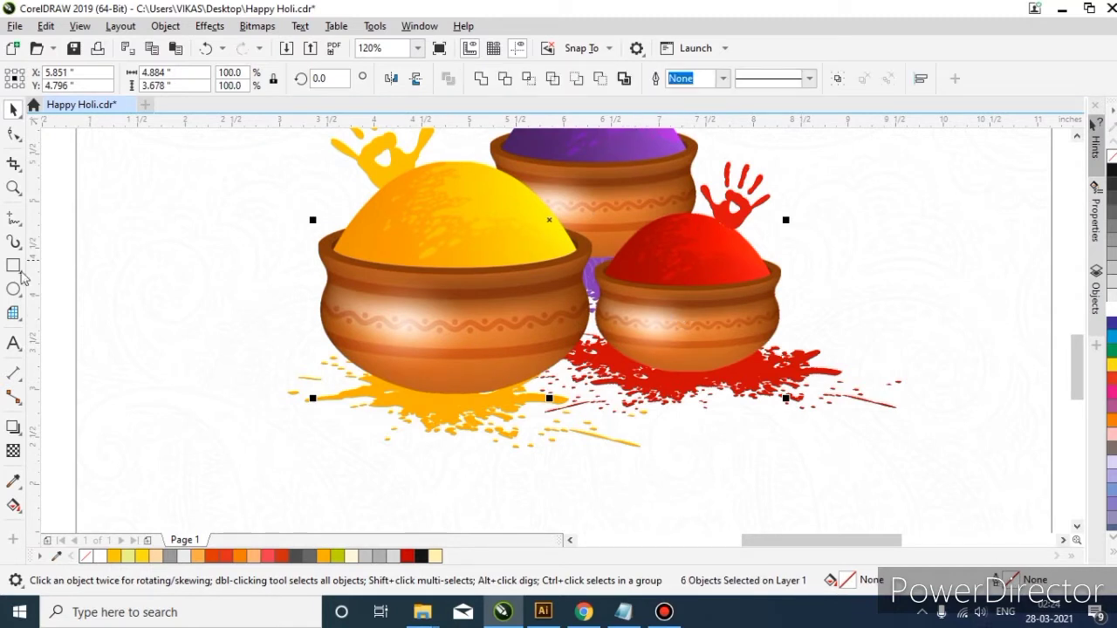
- Try to apply one drop shadow to all the ungrouped pot objects at once
{"action": "left_click", "coordinate": [13, 426]}
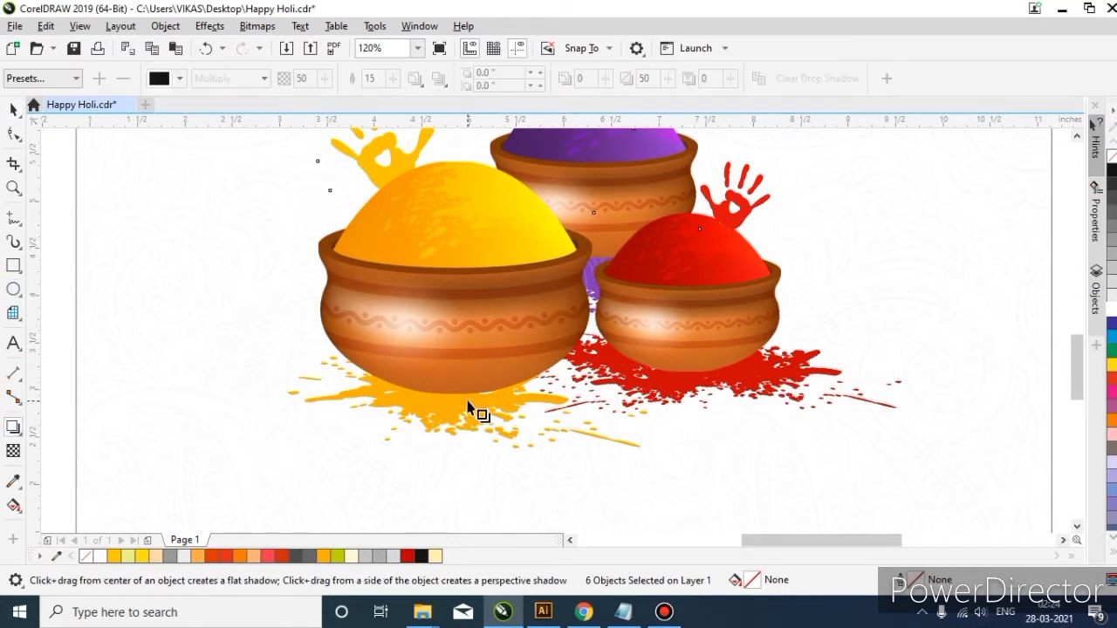
{"action": "left_click_drag", "start_coordinate": [468, 402], "coordinate": [503, 368]}
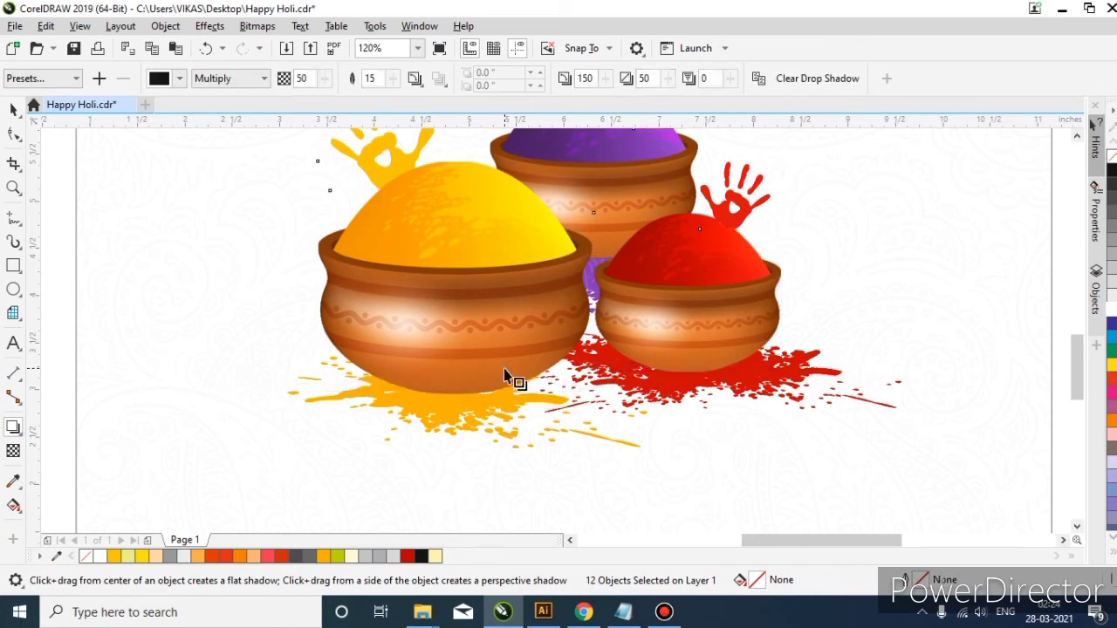
{"action": "key", "text": "ctrl+z"}
{"action": "key", "text": "space"}
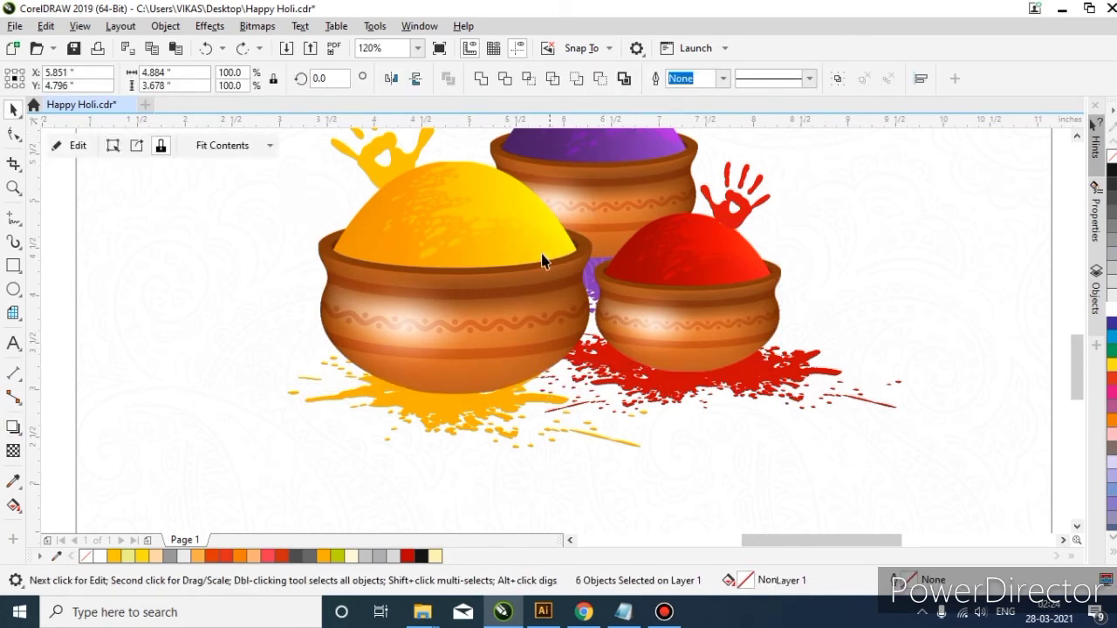
- Add a black Multiply perspective drop shadow to the yellow pot, cast upward from its base, with feathering 15
{"action": "left_click", "coordinate": [539, 260]}
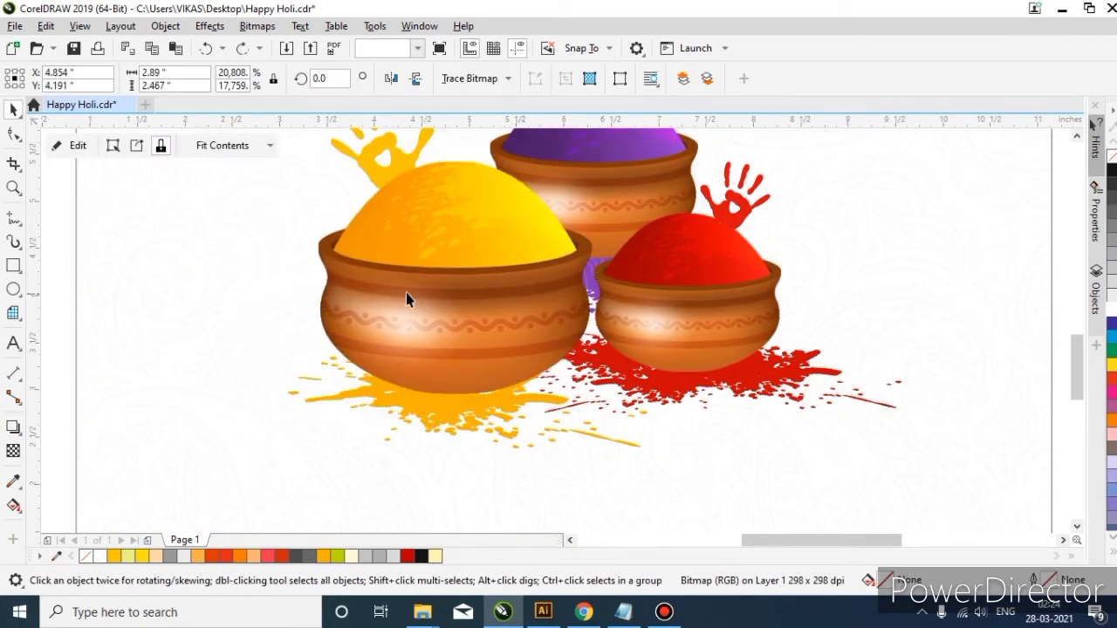
{"action": "left_click", "coordinate": [13, 427]}
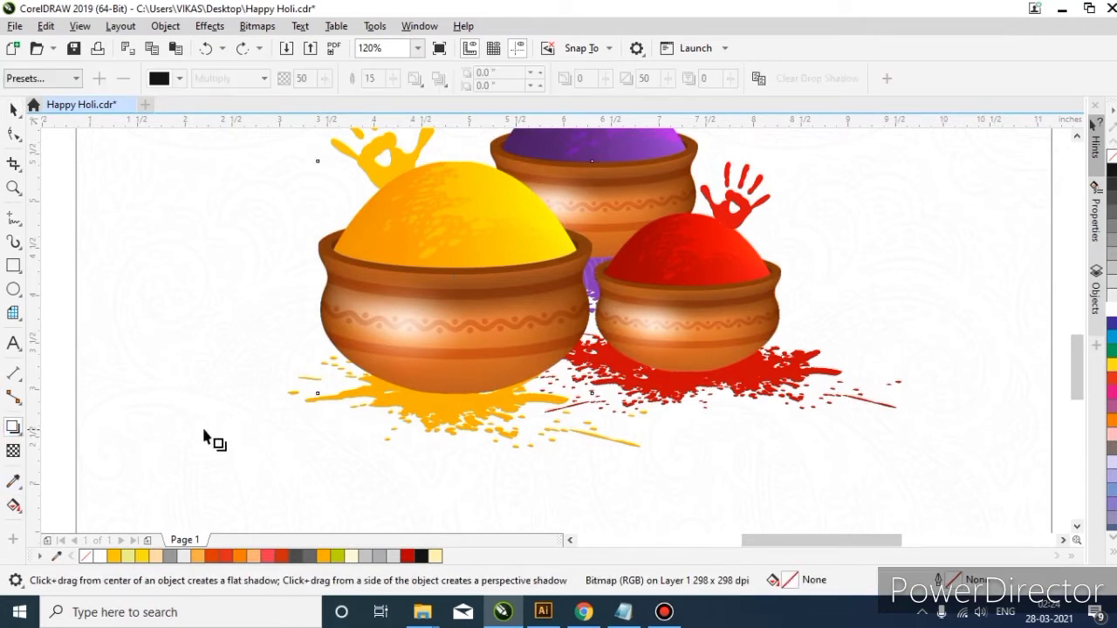
{"action": "left_click_drag", "start_coordinate": [455, 397], "coordinate": [454, 358]}
{"action": "scroll", "coordinate": [454, 371], "scroll_direction": "up", "scroll_amount": 3}
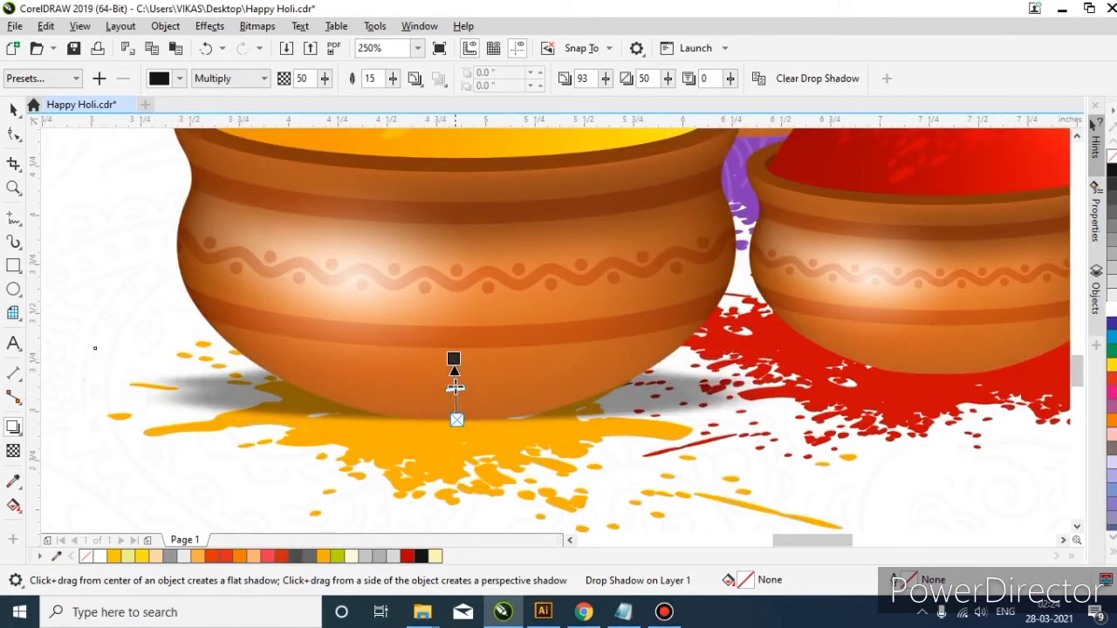
- Raise the opacity of the yellow pot's drop shadow to 59
{"action": "scroll", "coordinate": [311, 373], "scroll_direction": "down", "scroll_amount": 4}
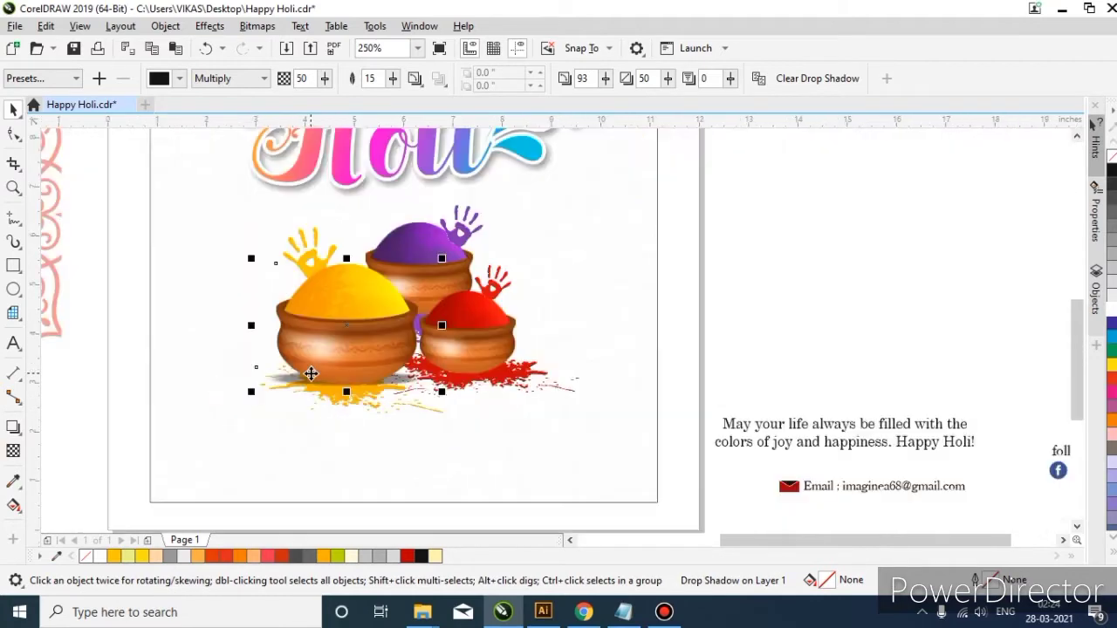
{"action": "left_click", "coordinate": [13, 427]}
{"action": "scroll", "coordinate": [349, 379], "scroll_direction": "up", "scroll_amount": 2}
{"action": "scroll", "coordinate": [349, 380], "scroll_direction": "up", "scroll_amount": 5}
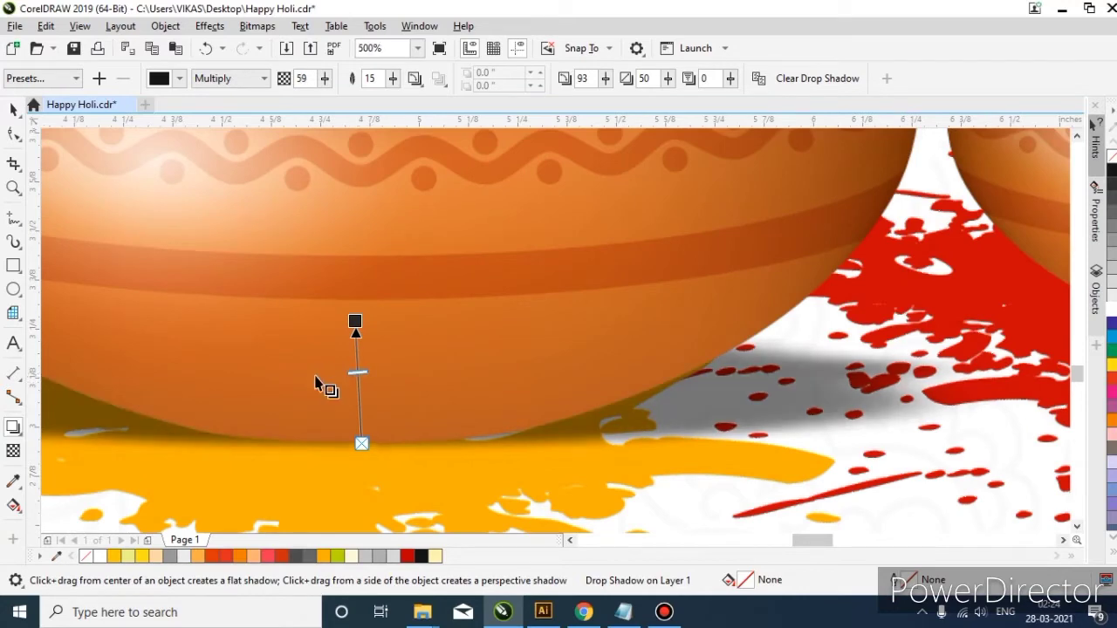
{"action": "scroll", "coordinate": [319, 386], "scroll_direction": "down", "scroll_amount": 4}
{"action": "key", "text": "space"}
- Add a short black Multiply perspective drop shadow to the red pot, cast upward from its base
{"action": "left_click", "coordinate": [552, 367]}
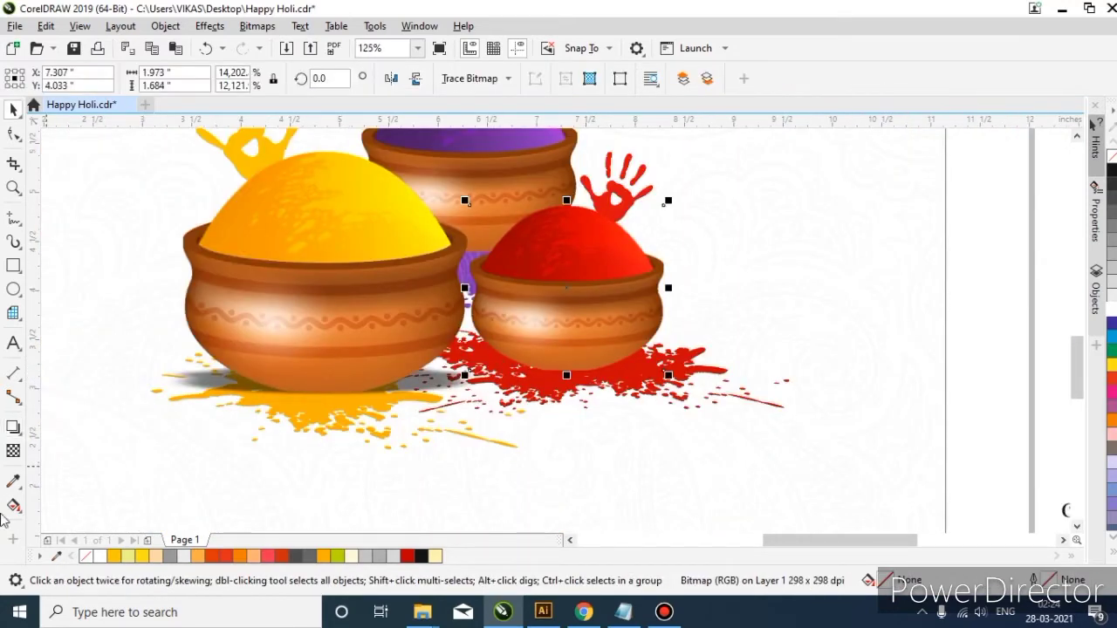
{"action": "left_click", "coordinate": [13, 426]}
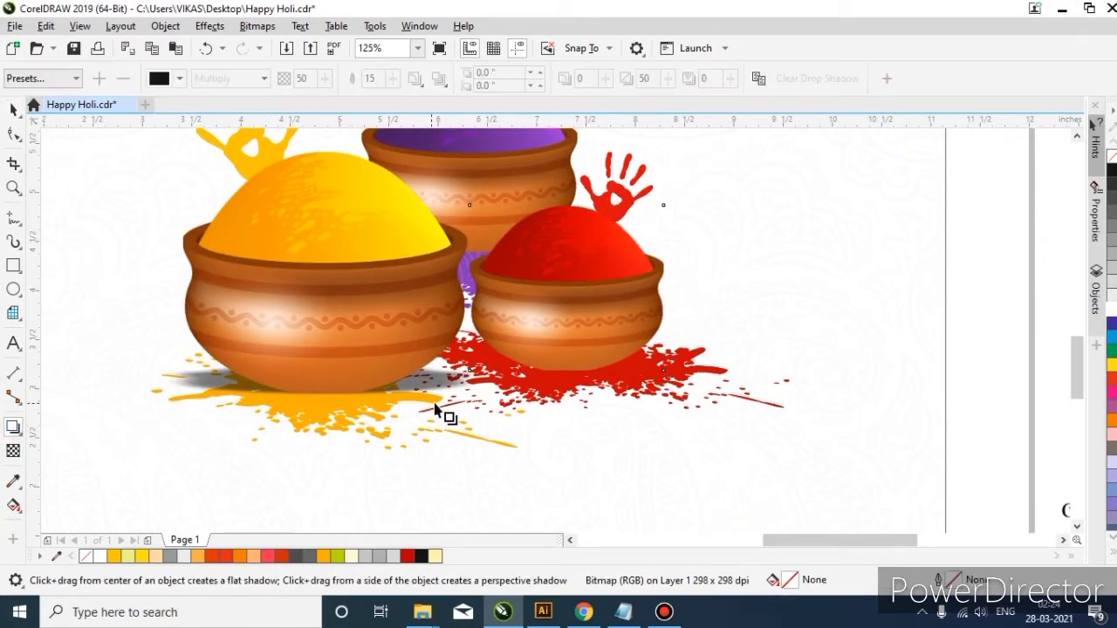
{"action": "scroll", "coordinate": [565, 384], "scroll_direction": "up", "scroll_amount": 2}
{"action": "mouse_move", "coordinate": [559, 377]}
{"action": "left_mouse_down"}
{"action": "mouse_move", "coordinate": [561, 349]}
{"action": "mouse_move", "coordinate": [558, 371]}
{"action": "left_mouse_up"}
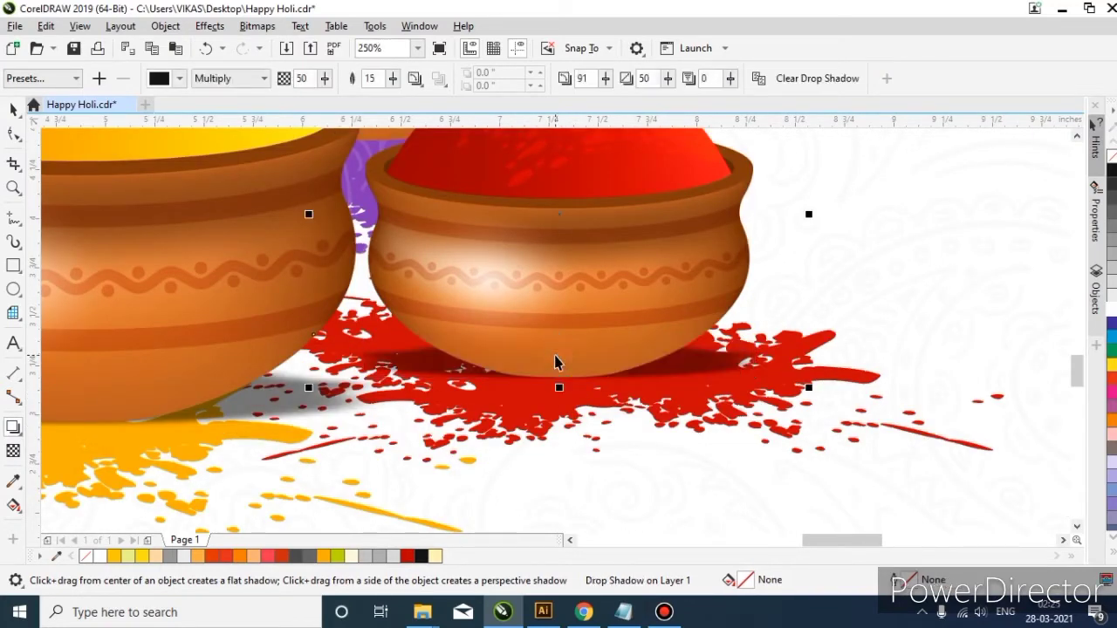
{"action": "key", "text": "space"}
{"action": "scroll", "coordinate": [563, 355], "scroll_direction": "down", "scroll_amount": 2}
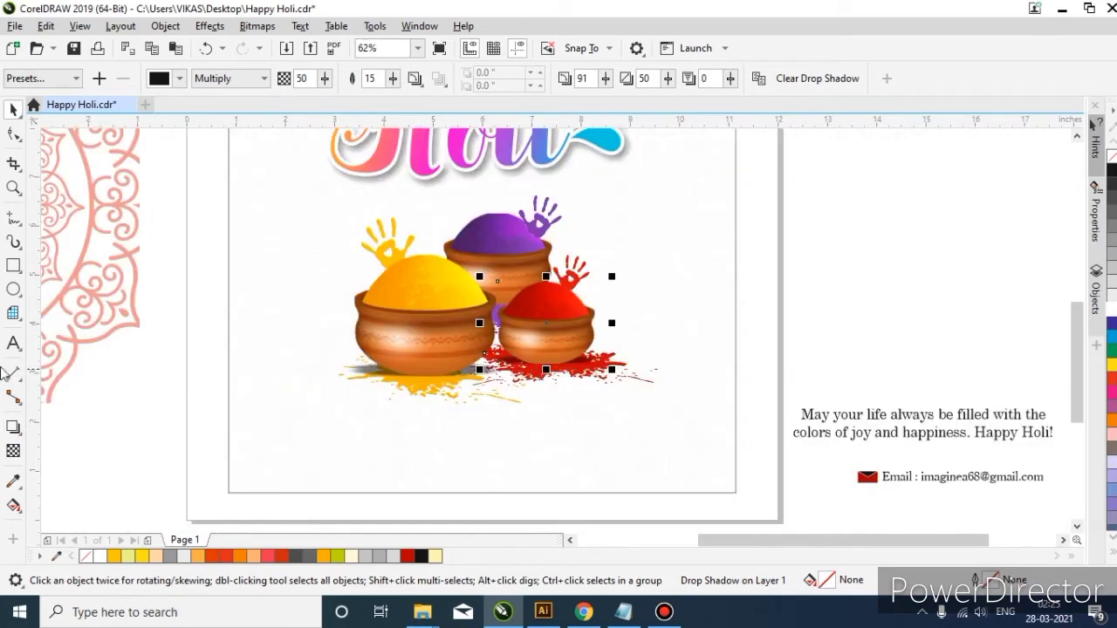
{"action": "key", "text": "Escape"}
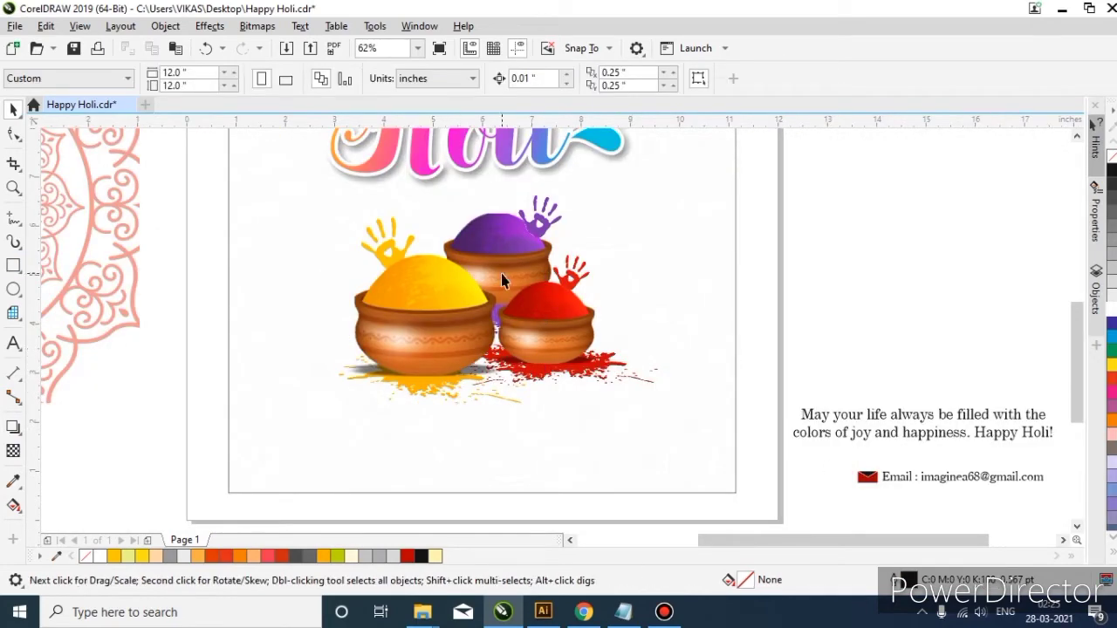
- Add a perspective drop shadow to the purple pot, cast upward from its base, with opacity 62
{"action": "scroll", "coordinate": [520, 307], "scroll_direction": "up", "scroll_amount": 1}
{"action": "left_click", "coordinate": [520, 307]}
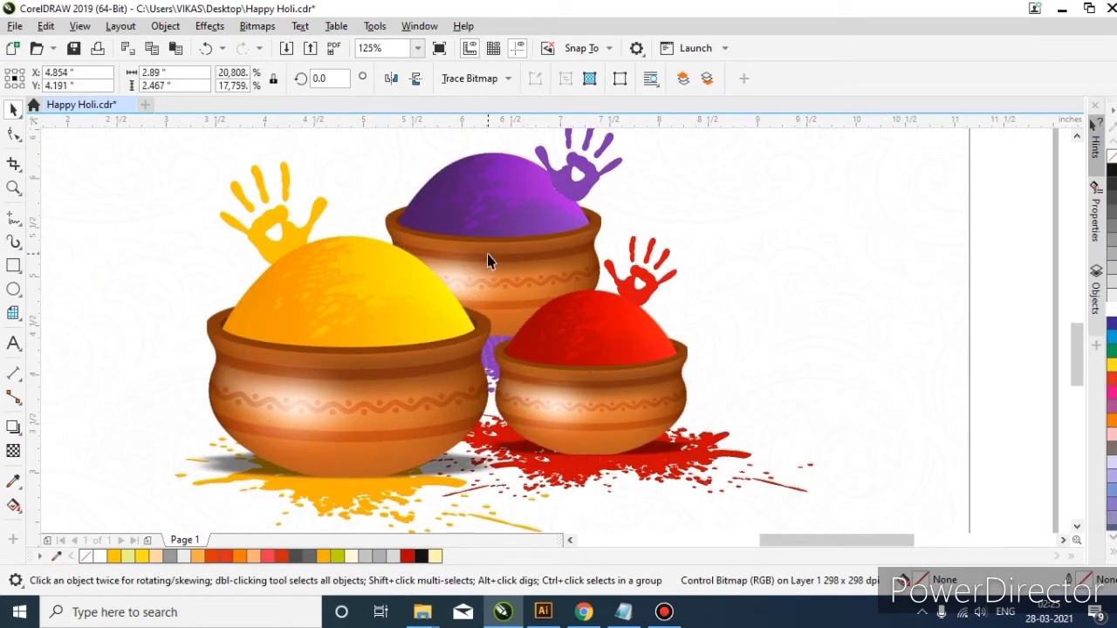
{"action": "left_click", "coordinate": [495, 224]}
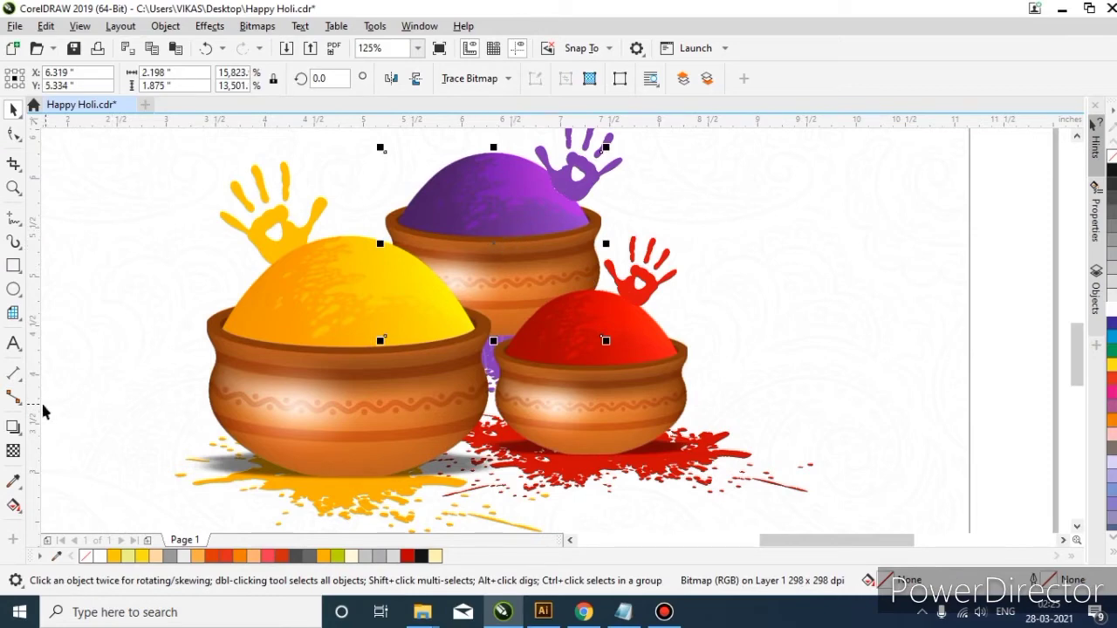
{"action": "left_click", "coordinate": [13, 425]}
{"action": "scroll", "coordinate": [503, 360], "scroll_direction": "up", "scroll_amount": 1}
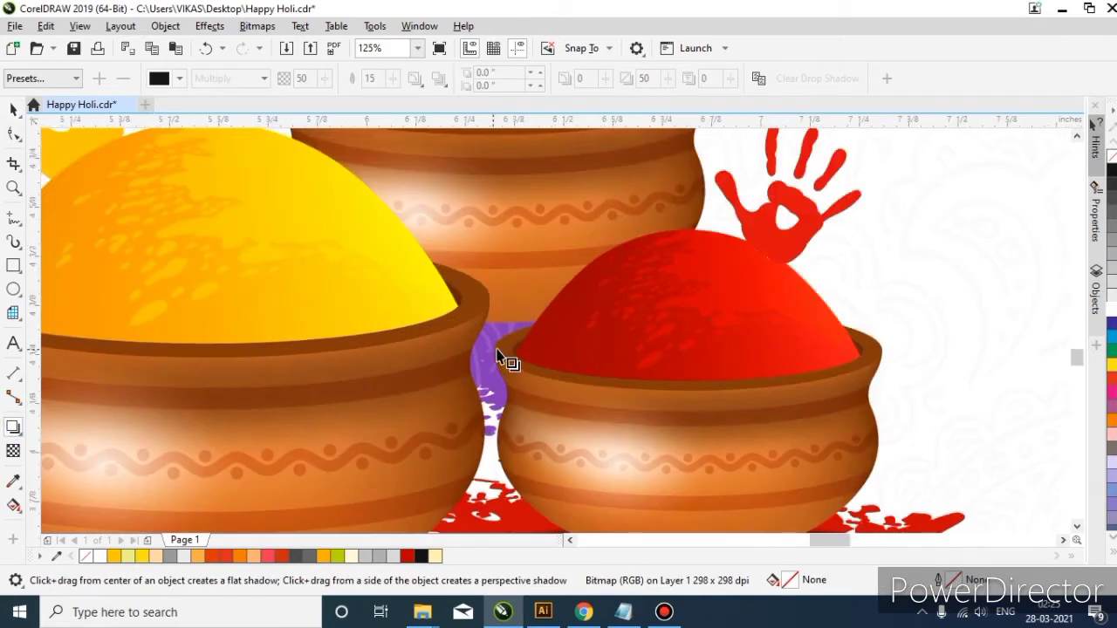
{"action": "scroll", "coordinate": [497, 356], "scroll_direction": "up", "scroll_amount": 2}
{"action": "left_click_drag", "start_coordinate": [492, 296], "coordinate": [493, 185]}
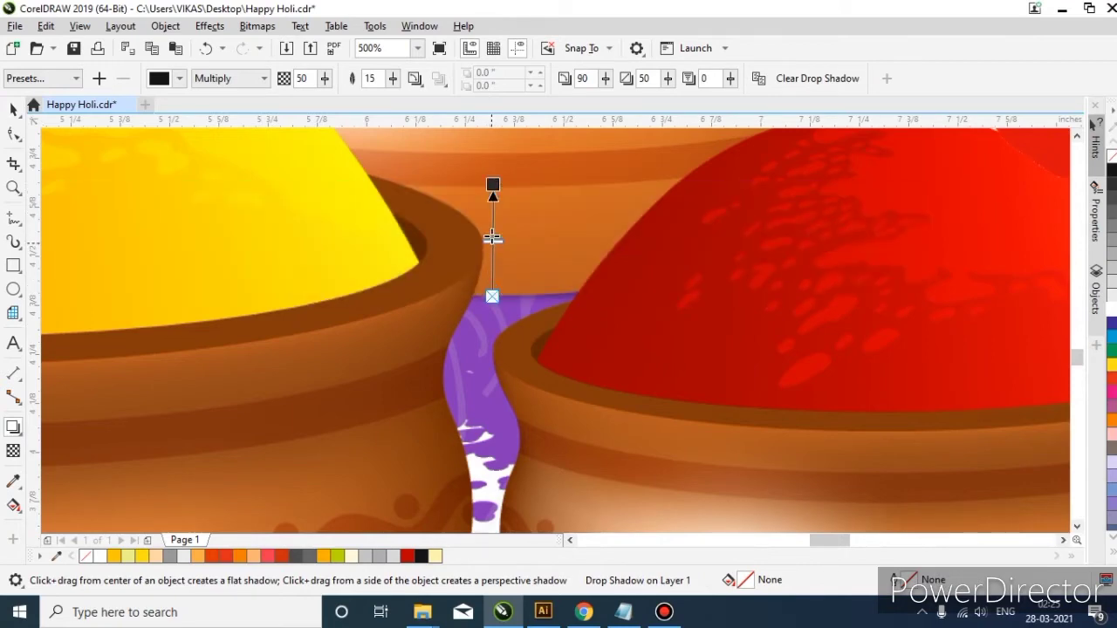
{"action": "key", "text": "space"}
{"action": "scroll", "coordinate": [492, 277], "scroll_direction": "down", "scroll_amount": 6}
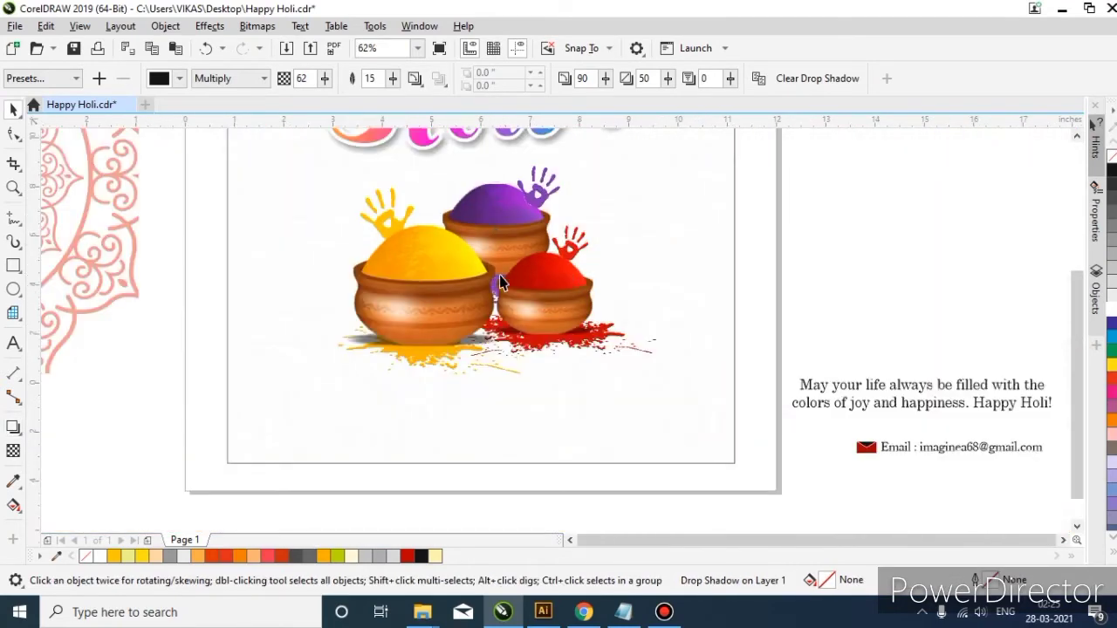
{"action": "scroll", "coordinate": [502, 277], "scroll_direction": "down", "scroll_amount": 3}
{"action": "left_click", "coordinate": [500, 343]}
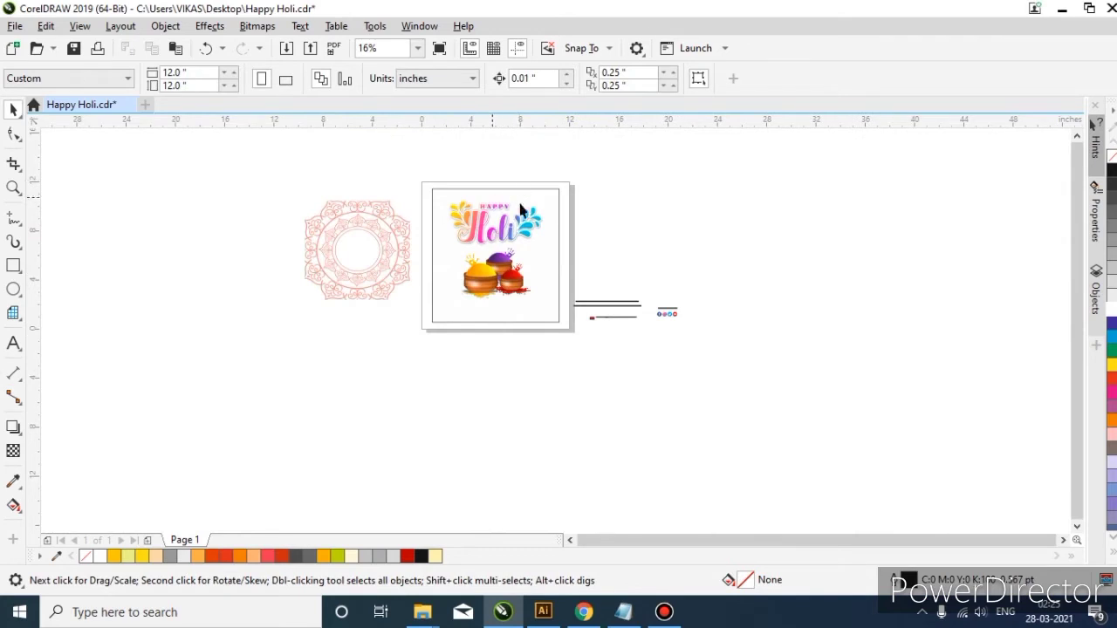
{"action": "scroll", "coordinate": [567, 236], "scroll_direction": "up", "scroll_amount": 3}
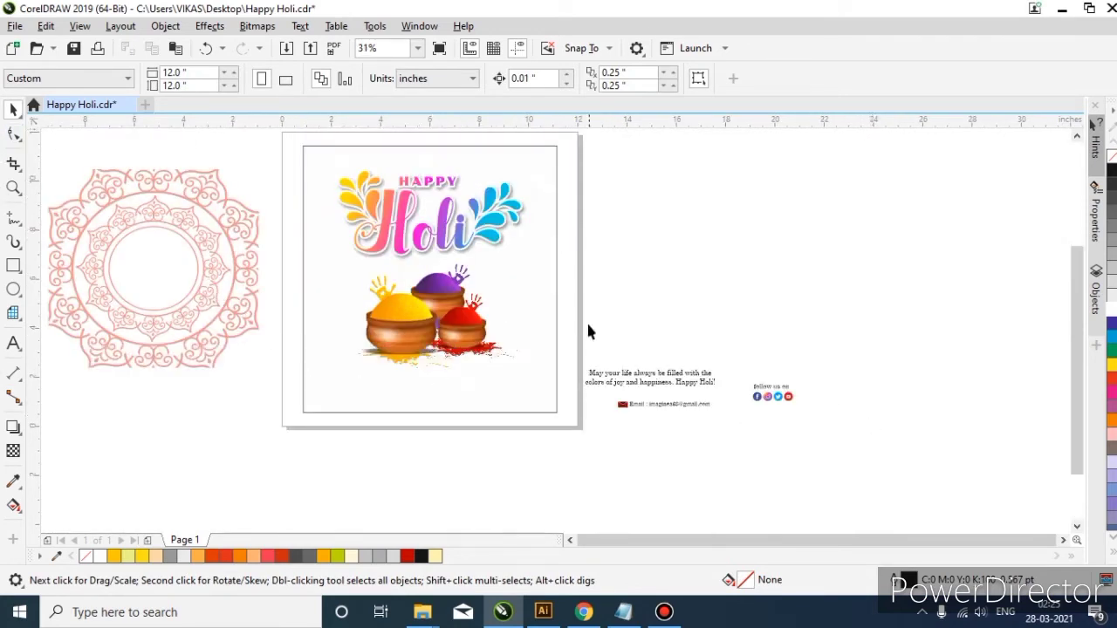
- Scale the mandala to about 6.67 by 6.32 inches over the frame's upper-left corner and PowerClip it inside the frame
{"action": "left_click_drag", "start_coordinate": [183, 194], "coordinate": [341, 123]}
{"action": "key", "text": "Escape"}
{"action": "scroll", "coordinate": [391, 301], "scroll_direction": "down", "scroll_amount": 3}
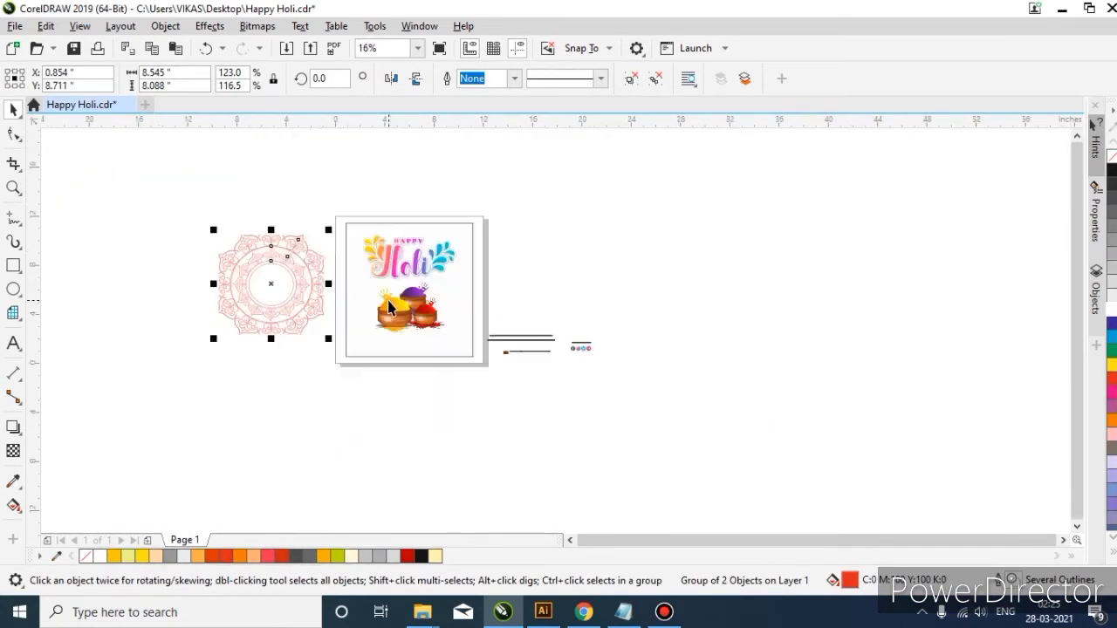
{"action": "scroll", "coordinate": [310, 249], "scroll_direction": "up", "scroll_amount": 3}
{"action": "left_click_drag", "start_coordinate": [311, 254], "coordinate": [467, 162]}
{"action": "left_click_drag", "start_coordinate": [500, 338], "coordinate": [476, 316]}
{"action": "right_click", "coordinate": [454, 208]}
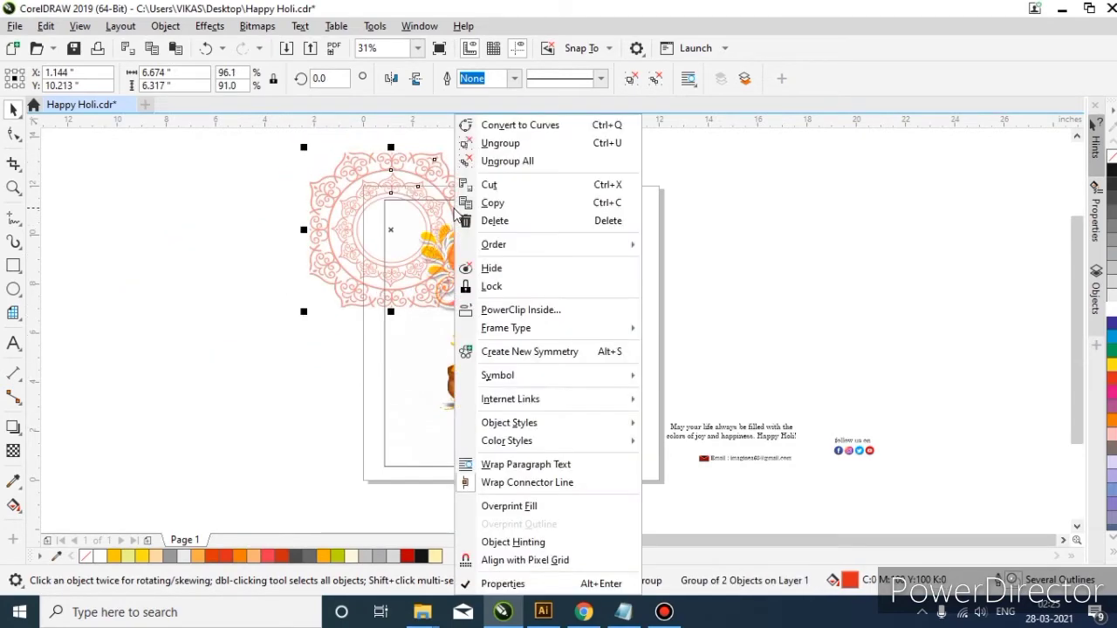
{"action": "left_click", "coordinate": [515, 310]}
{"action": "left_click", "coordinate": [518, 208]}
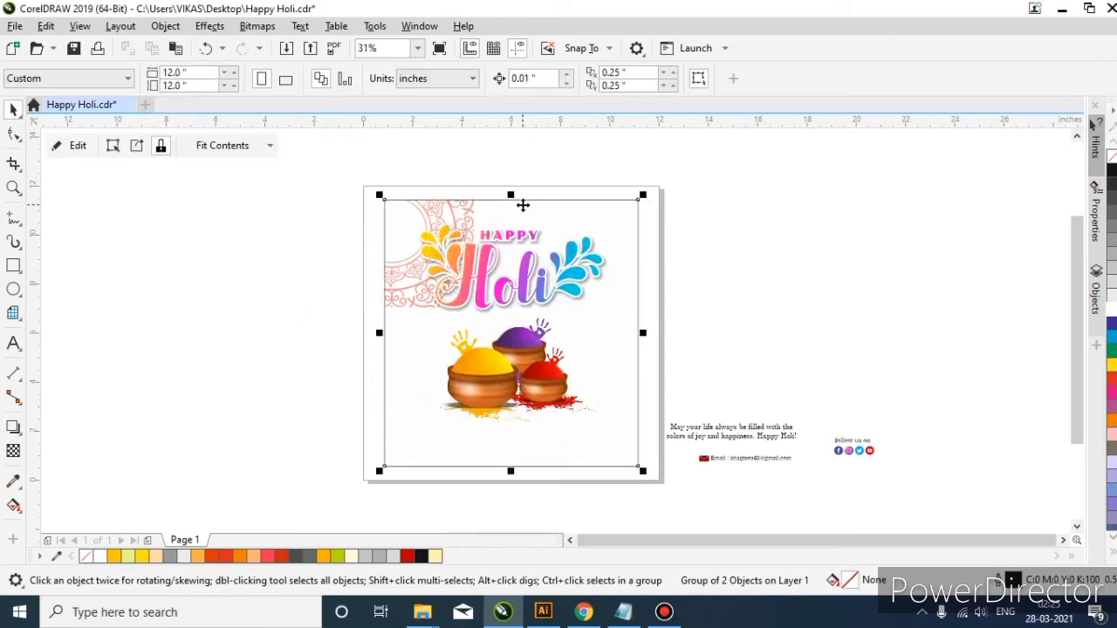
- Try a second copy of the clipped mandala at the frame's upper-right corner, and delete that copy
{"action": "left_click", "coordinate": [455, 206], "text": "ctrl"}
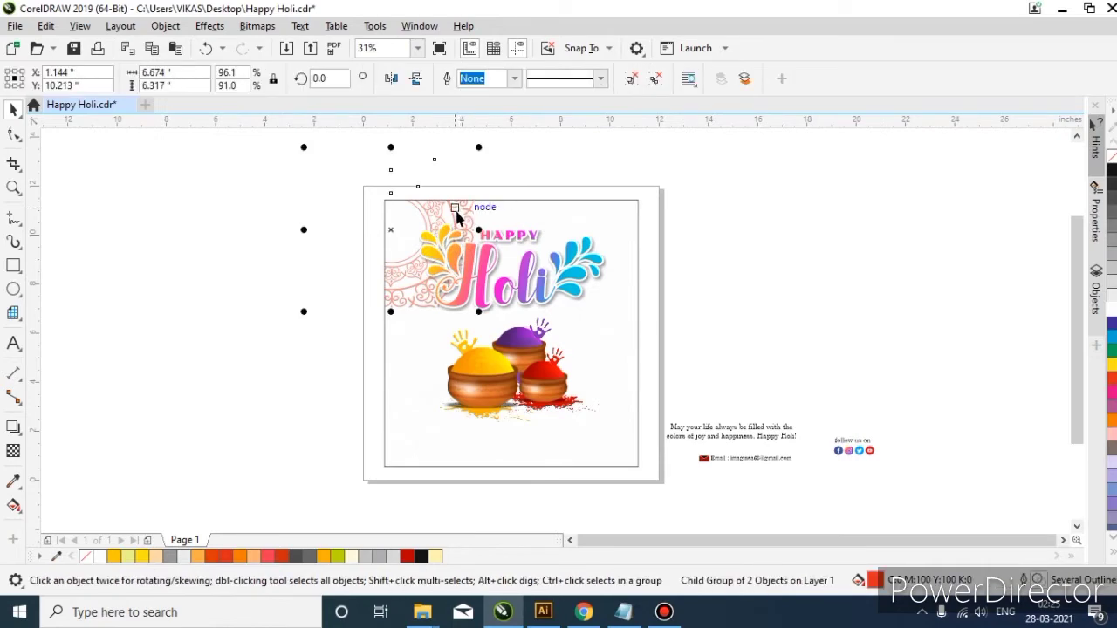
{"action": "left_click_drag", "start_coordinate": [453, 213], "coordinate": [660, 217]}
{"action": "left_click", "coordinate": [755, 233]}
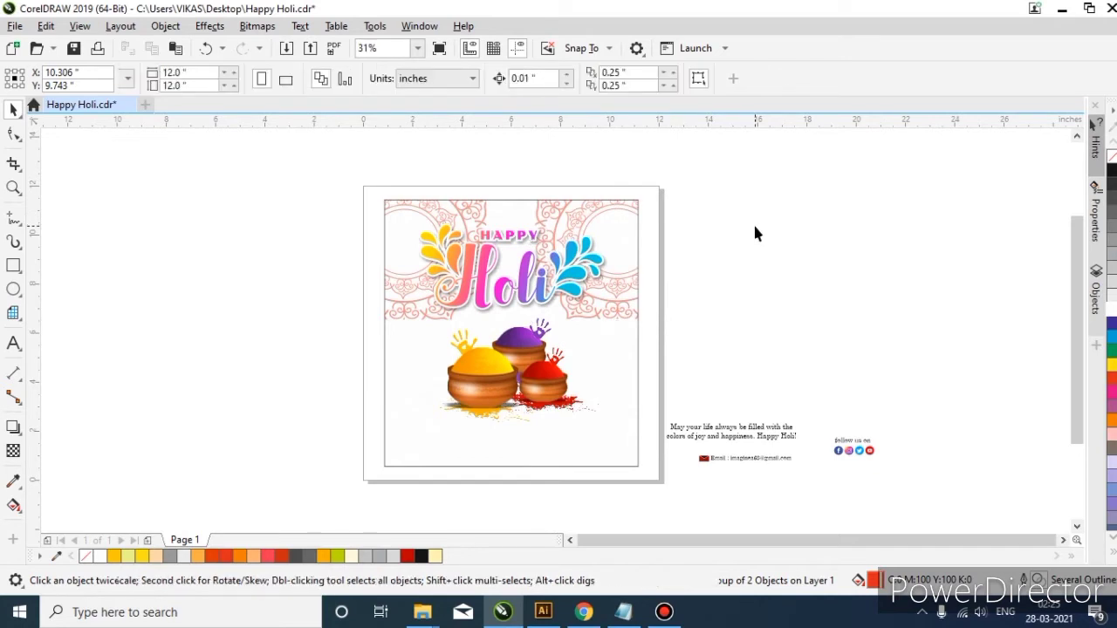
{"action": "left_click", "coordinate": [631, 282]}
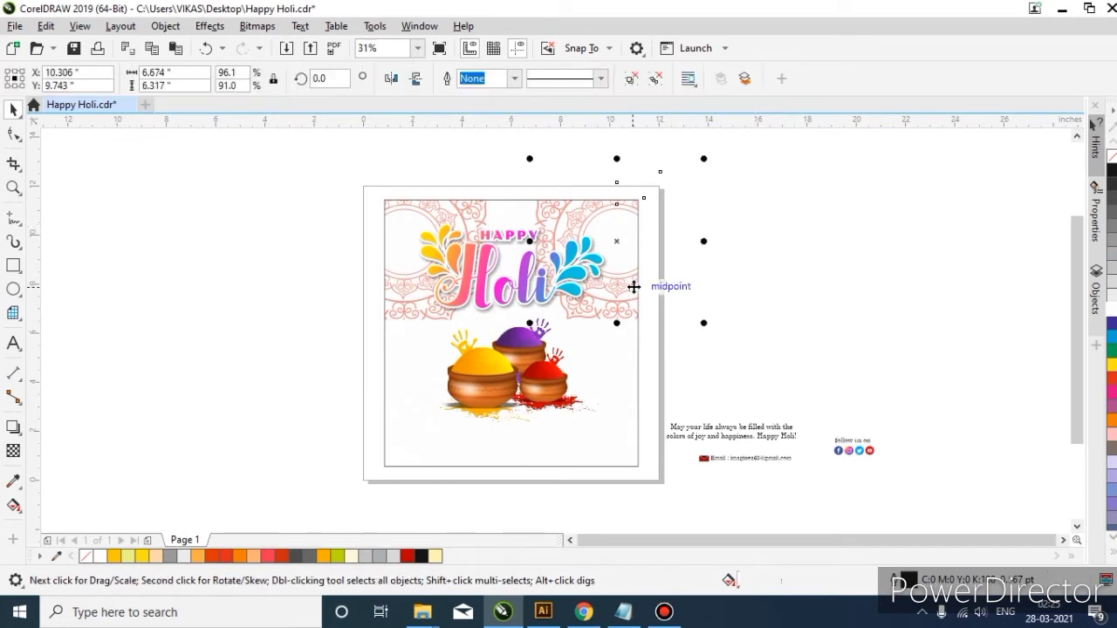
{"action": "key", "text": "shift+Page_Down"}
{"action": "key", "text": "Escape"}
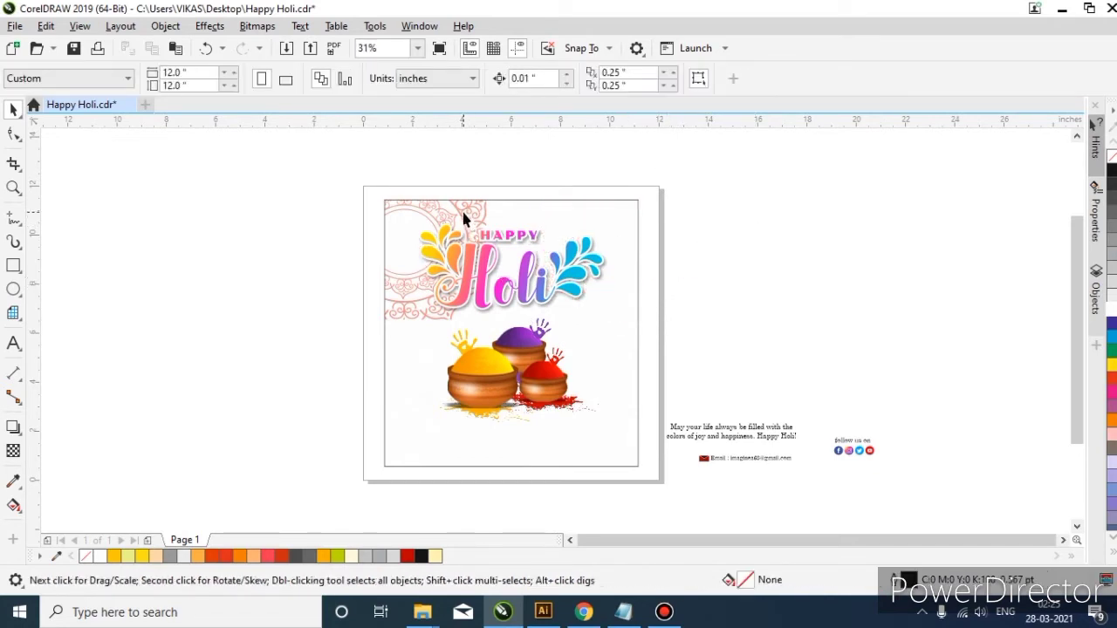
{"action": "key", "text": "alt"}
{"action": "left_click", "coordinate": [462, 219]}
{"action": "double_click", "coordinate": [462, 218]}
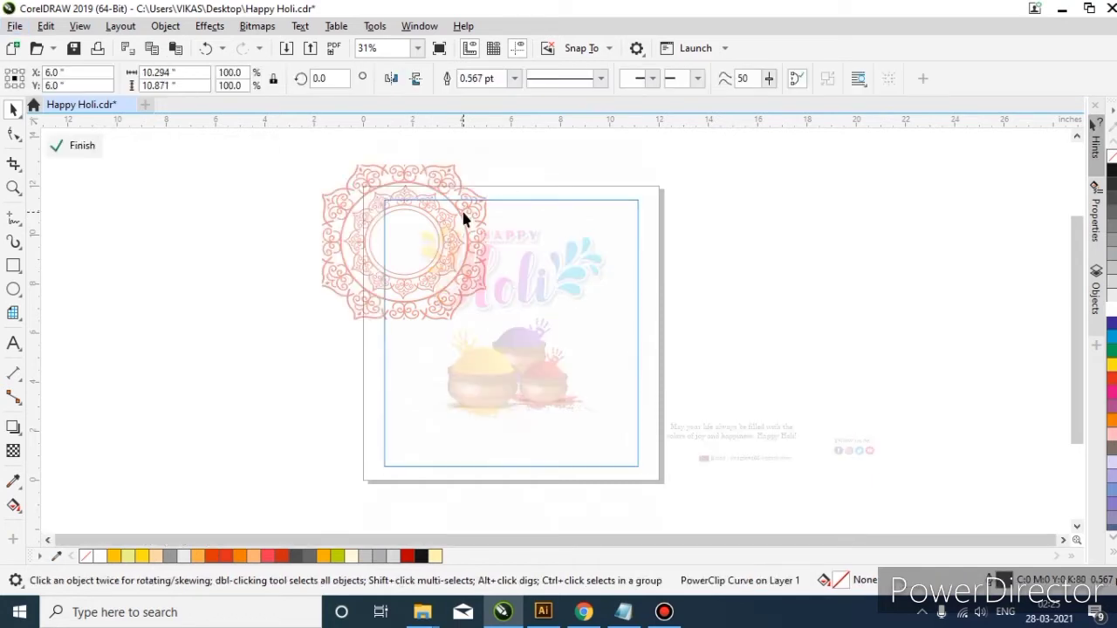
{"action": "left_click", "coordinate": [528, 168]}
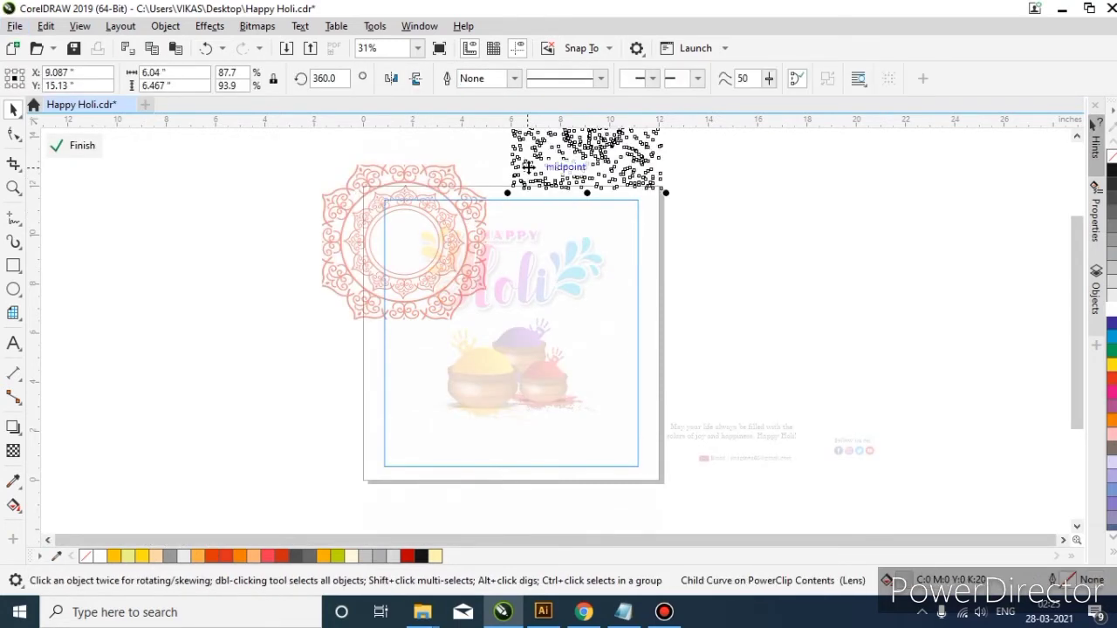
{"action": "left_click", "coordinate": [705, 234]}
{"action": "left_click", "coordinate": [705, 238]}
{"action": "left_click", "coordinate": [757, 256]}
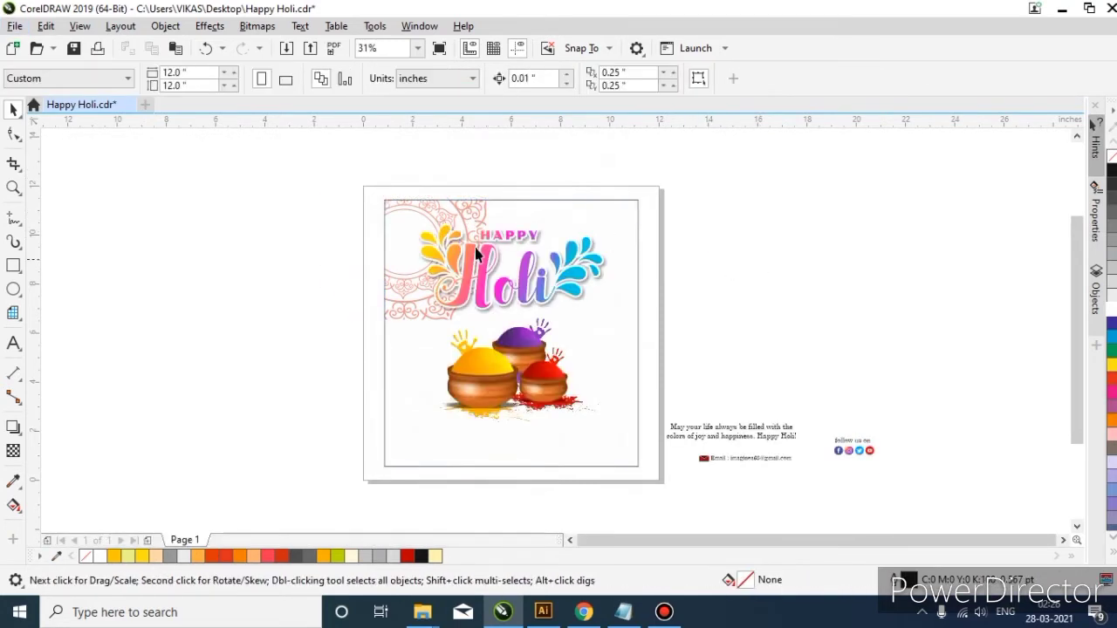
{"action": "left_click", "coordinate": [444, 210]}
{"action": "double_click", "coordinate": [444, 209]}
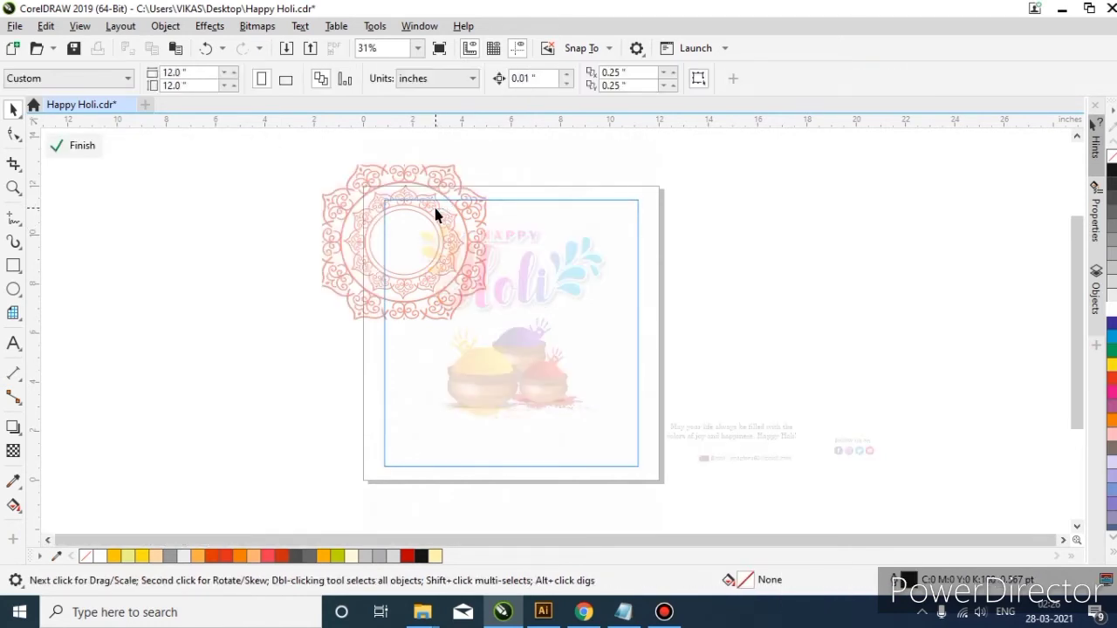
{"action": "left_click", "coordinate": [436, 213]}
{"action": "left_click", "coordinate": [266, 205]}
{"action": "left_click", "coordinate": [374, 216]}
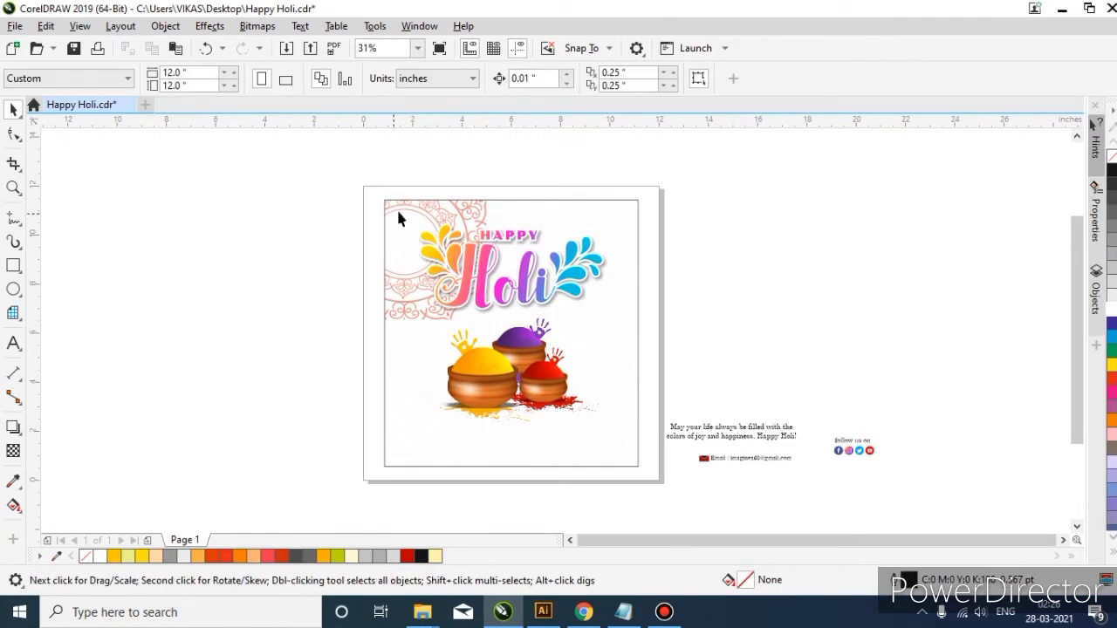
- Edit the PowerClip contents to enlarge the mandala to about 8.39 by 7.95 inches and place it behind the Happy Holi lettering
{"action": "left_click", "coordinate": [398, 212]}
{"action": "right_click", "coordinate": [398, 213]}
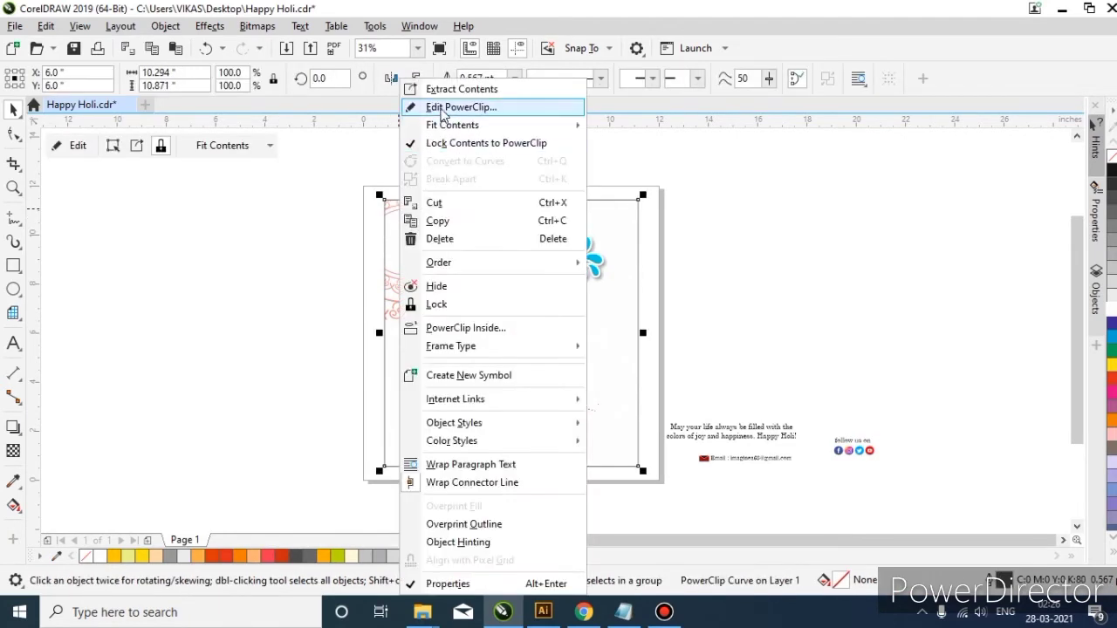
{"action": "left_click", "coordinate": [474, 108]}
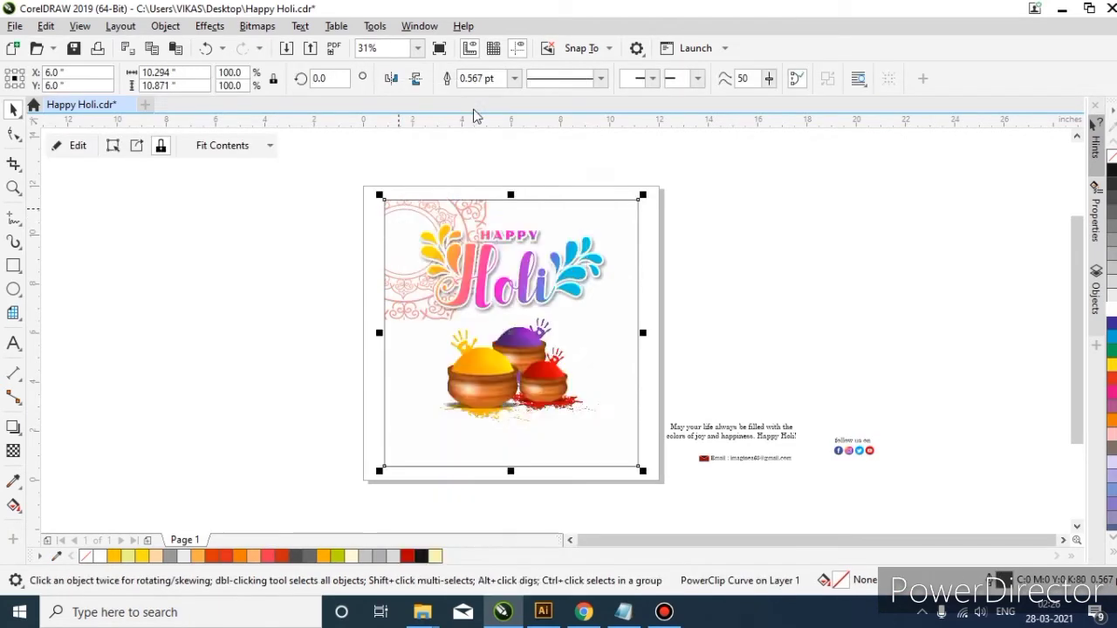
{"action": "left_click", "coordinate": [454, 238]}
{"action": "left_click_drag", "start_coordinate": [473, 236], "coordinate": [616, 357]}
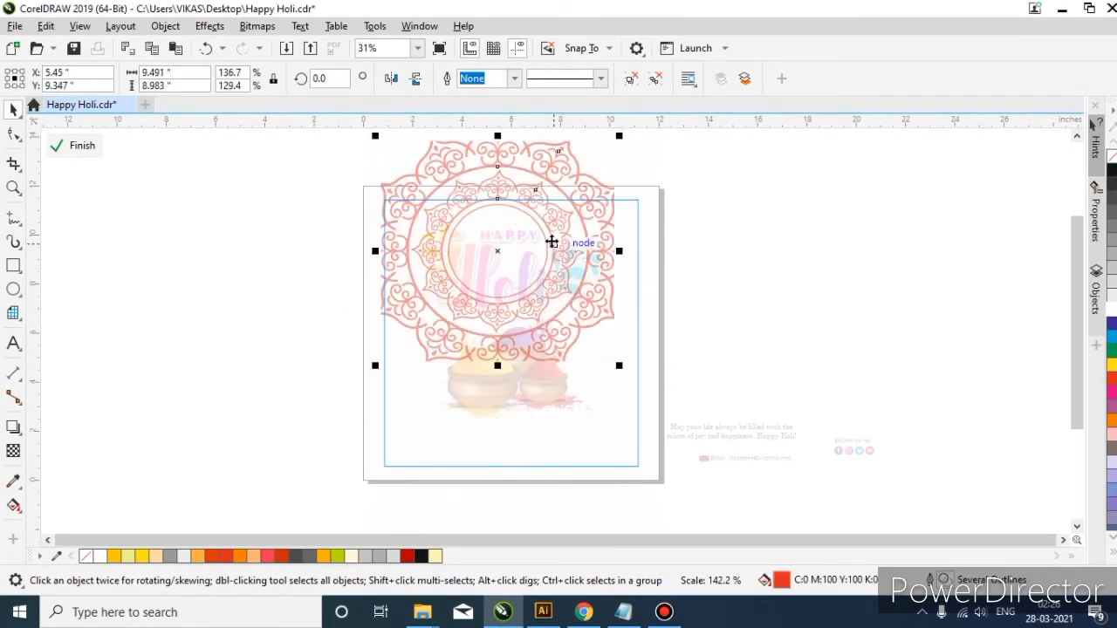
{"action": "left_click_drag", "start_coordinate": [552, 240], "coordinate": [570, 252]}
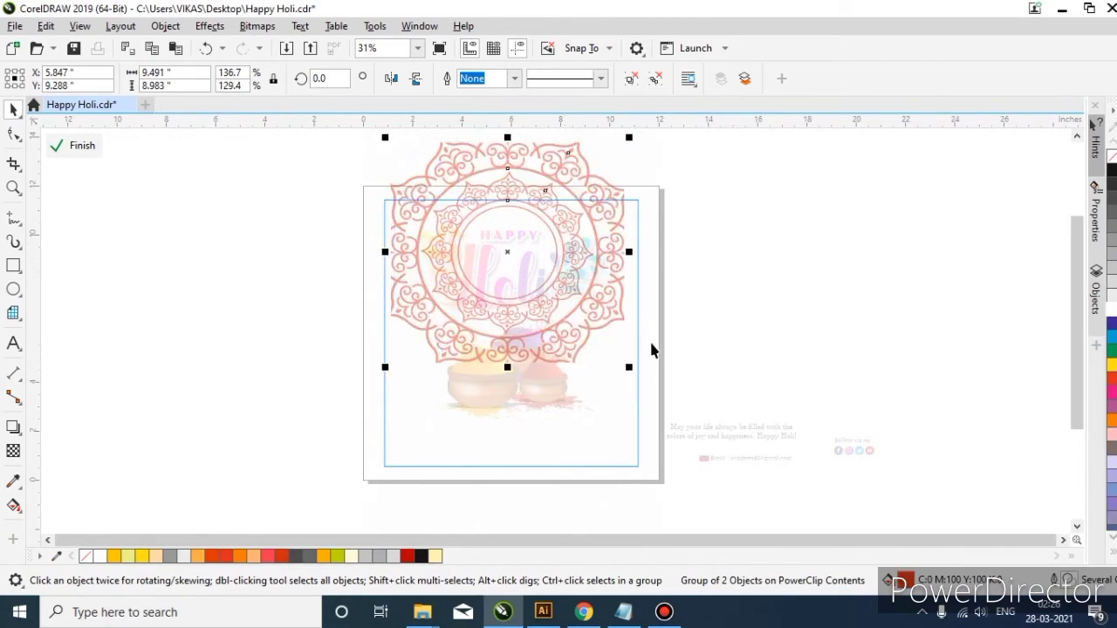
{"action": "mouse_move", "coordinate": [631, 369]}
{"action": "left_mouse_down"}
{"action": "mouse_move", "coordinate": [618, 357]}
{"action": "mouse_move", "coordinate": [629, 361]}
{"action": "left_mouse_up"}
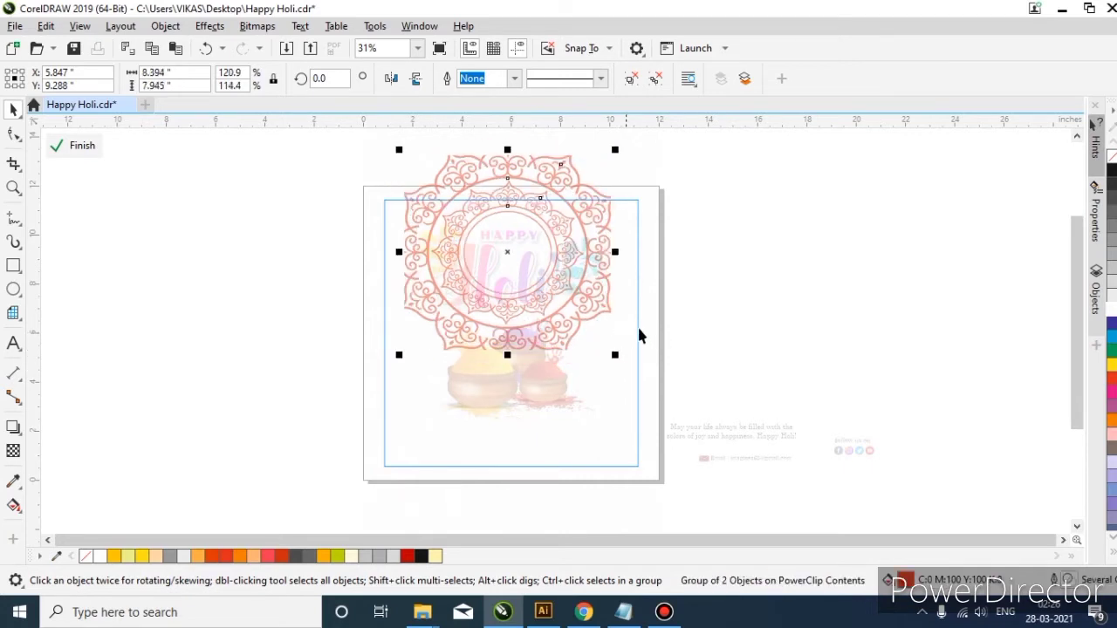
{"action": "left_click", "coordinate": [727, 331], "text": "ctrl"}
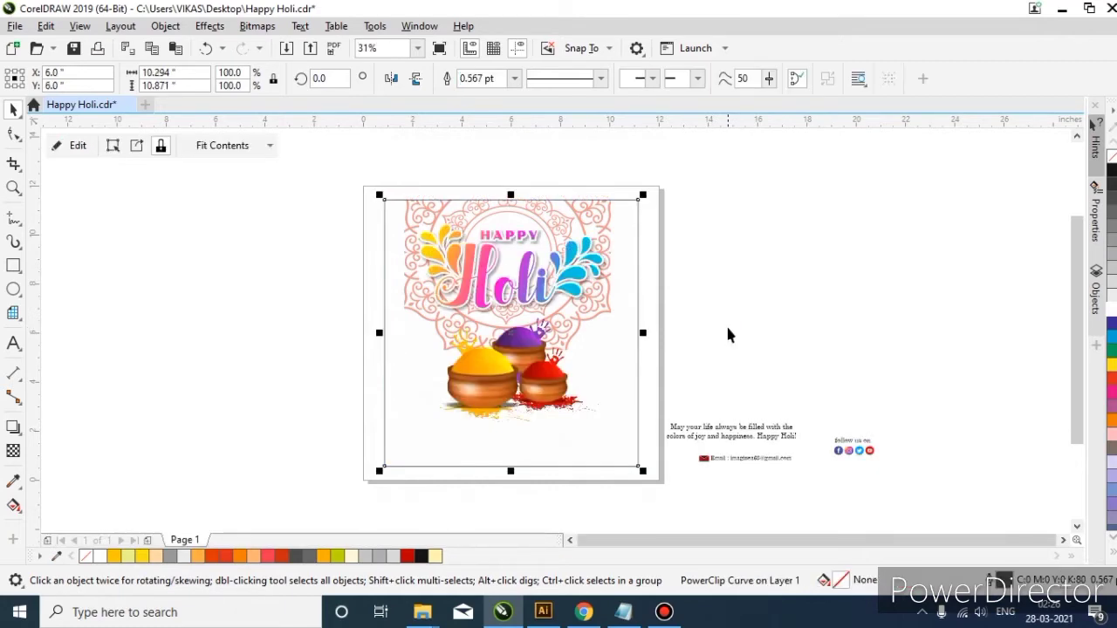
{"action": "left_click", "coordinate": [689, 330]}
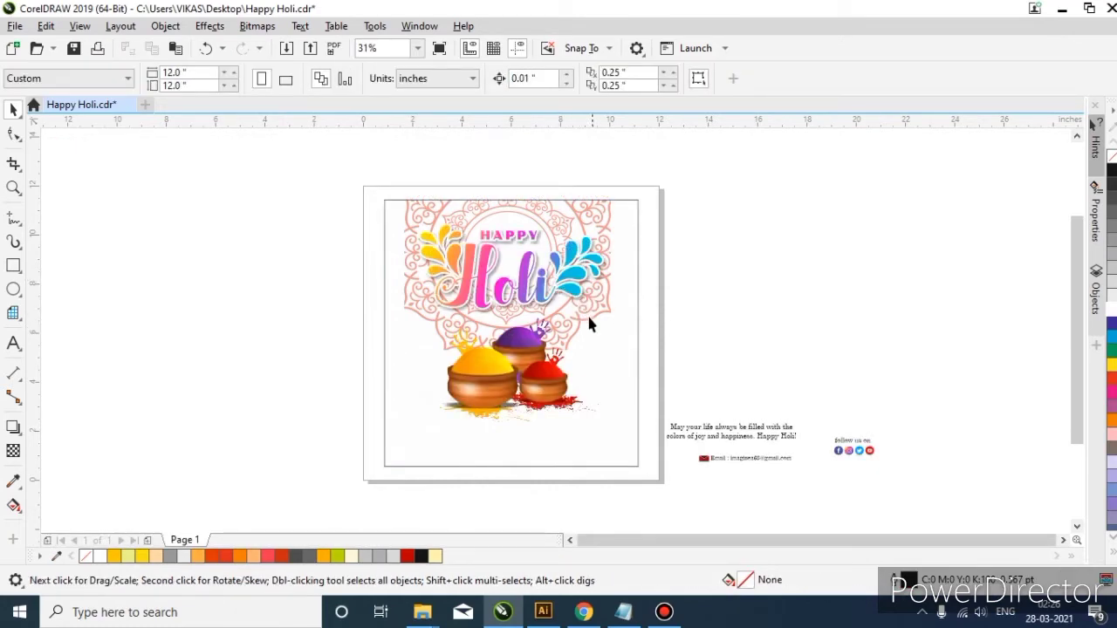
- Move the clipped mandala down behind the lettering and pots, resize it to about 8.13 by 7.83 inches, and colour it 30% Black
{"action": "left_click", "coordinate": [585, 323], "text": "ctrl"}
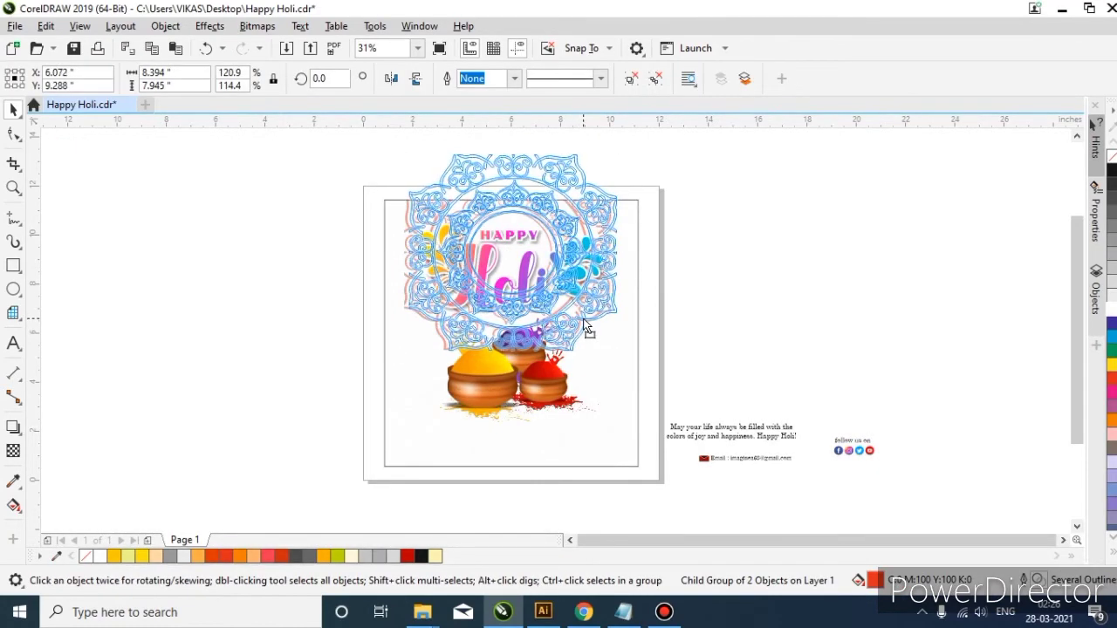
{"action": "left_click_drag", "start_coordinate": [585, 336], "coordinate": [614, 404]}
{"action": "scroll", "coordinate": [512, 206], "scroll_direction": "up", "scroll_amount": 2}
{"action": "left_click_drag", "start_coordinate": [512, 206], "coordinate": [512, 203]}
{"action": "scroll", "coordinate": [509, 205], "scroll_direction": "down", "scroll_amount": 2}
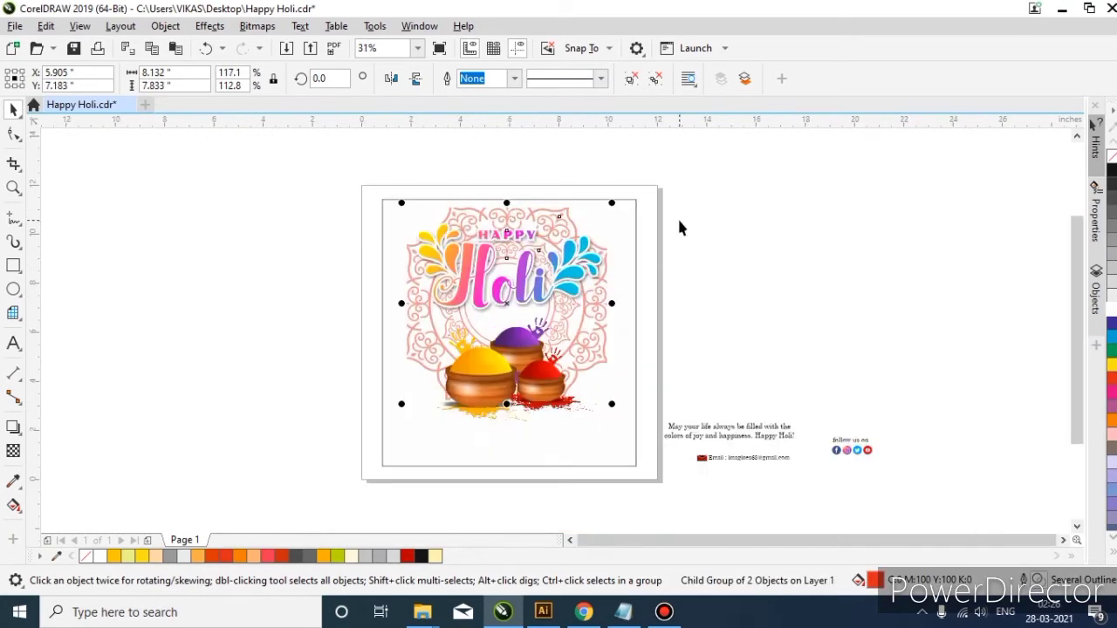
{"action": "left_click", "coordinate": [1112, 285]}
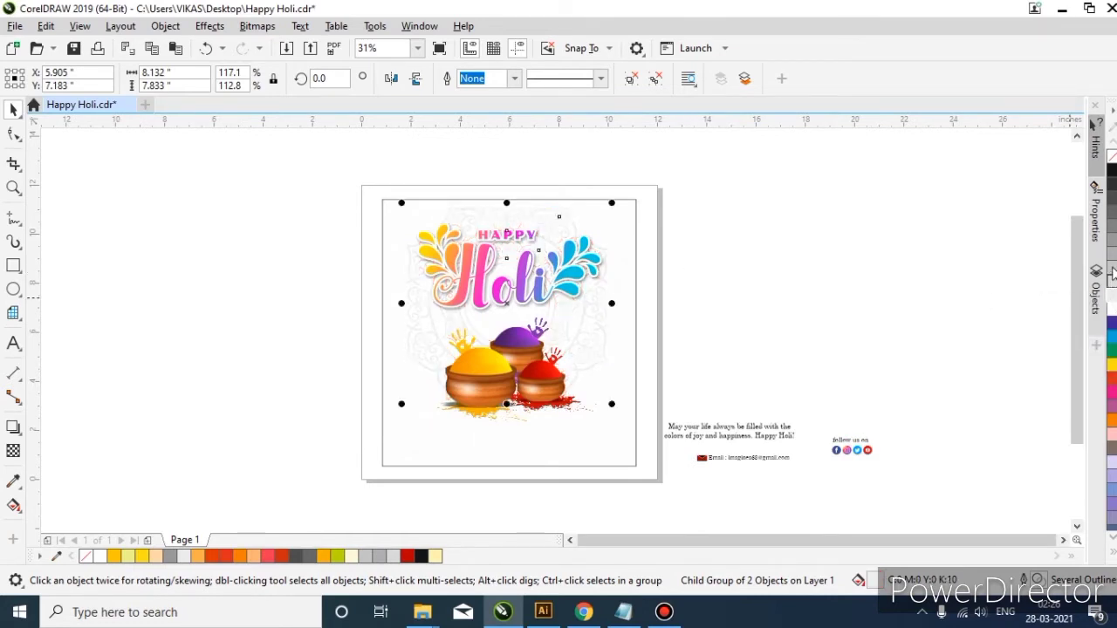
{"action": "left_click", "coordinate": [1113, 274]}
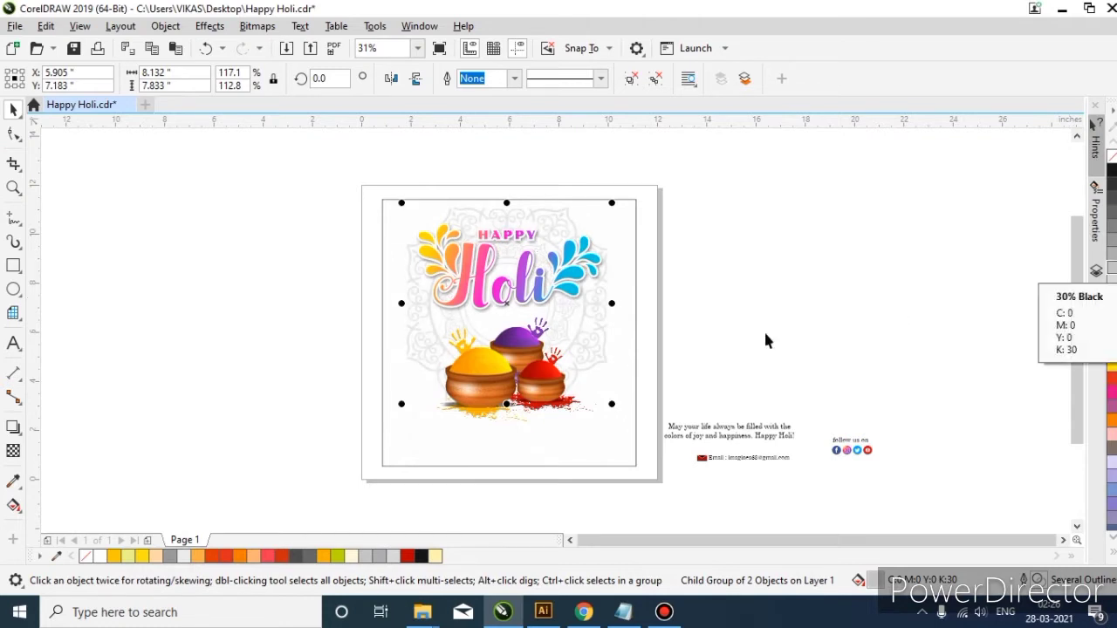
- Lower the Happy Holi lettering to about Y 8.3 inches, and raise the lettering and pots together to about Y 6.48 inches
{"action": "left_click_drag", "start_coordinate": [694, 193], "coordinate": [447, 286]}
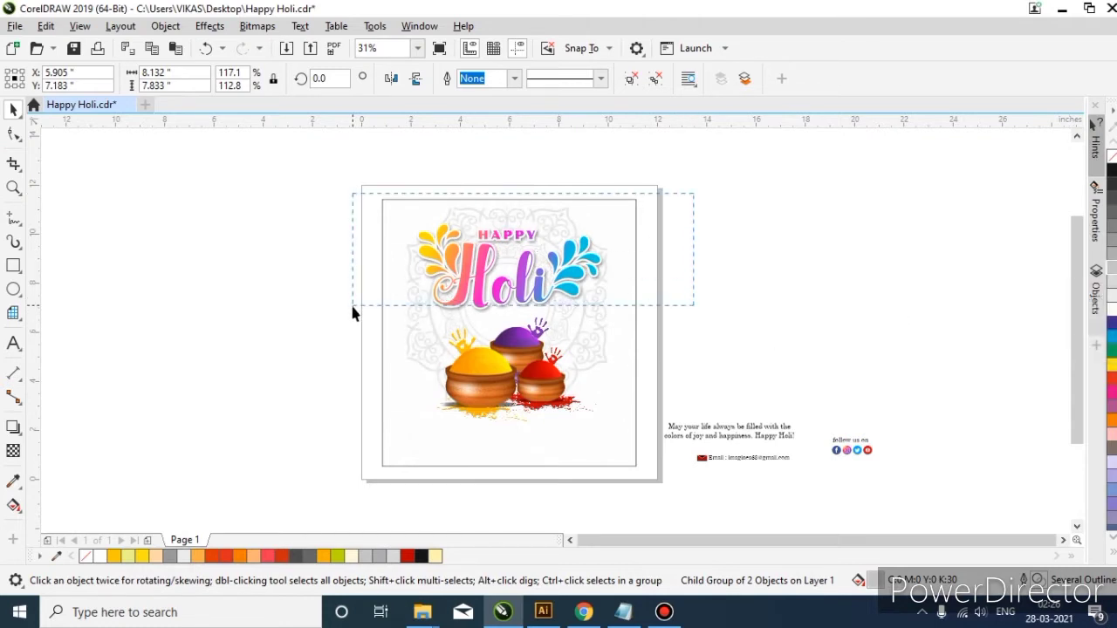
{"action": "left_click_drag", "start_coordinate": [352, 312], "coordinate": [351, 311]}
{"action": "scroll", "coordinate": [502, 252], "scroll_direction": "up", "scroll_amount": 2}
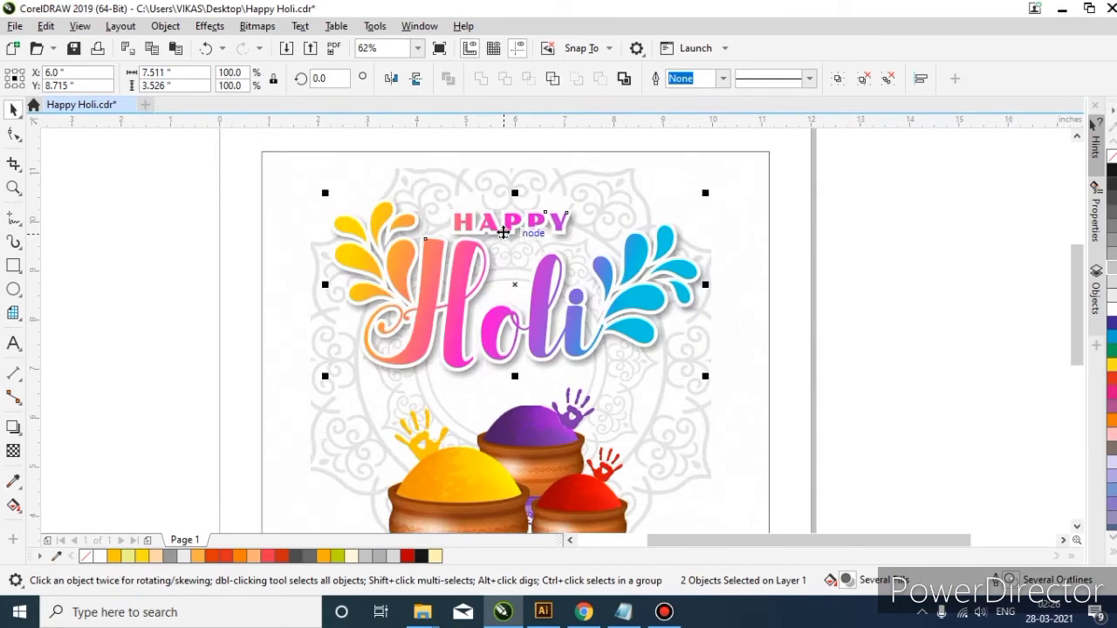
{"action": "left_click_drag", "start_coordinate": [503, 232], "coordinate": [503, 249]}
{"action": "scroll", "coordinate": [504, 248], "scroll_direction": "down", "scroll_amount": 2}
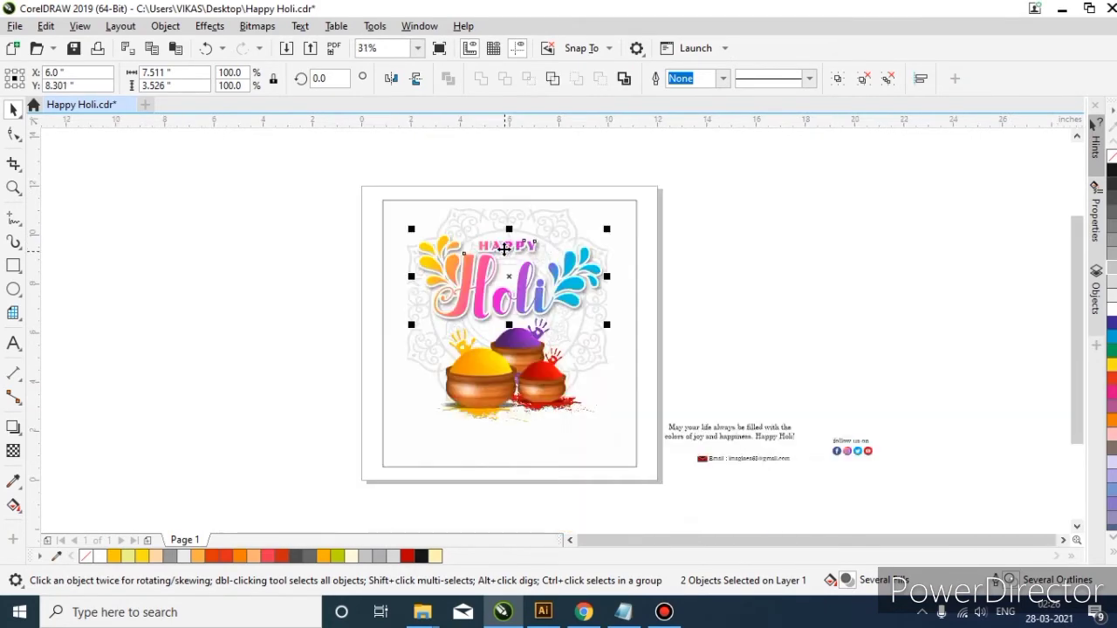
{"action": "left_click_drag", "start_coordinate": [710, 200], "coordinate": [272, 416]}
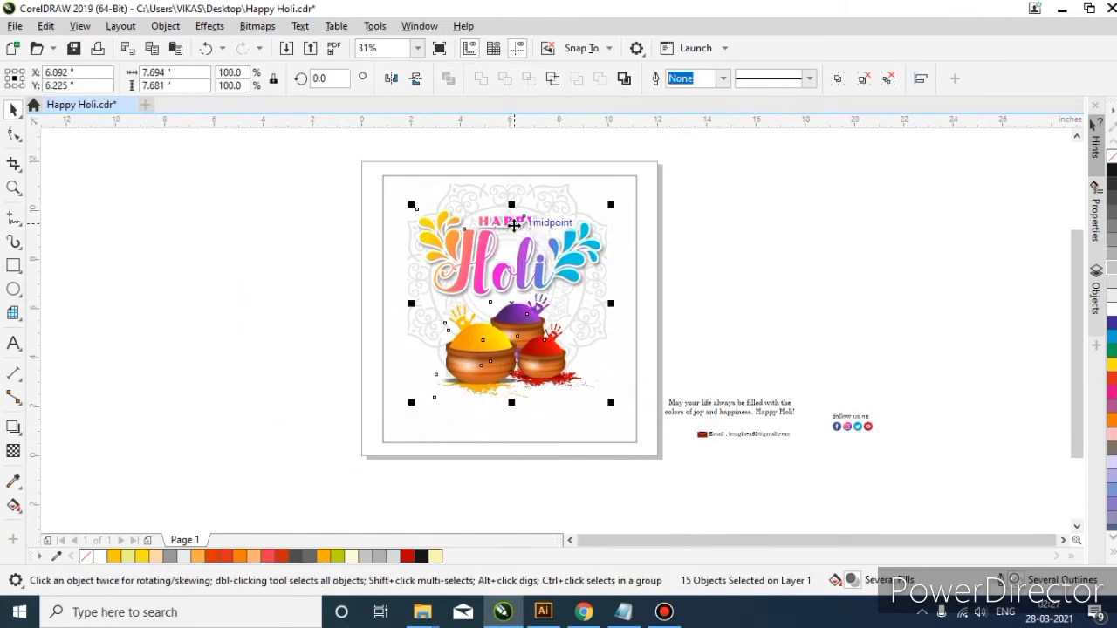
{"action": "left_click_drag", "start_coordinate": [515, 225], "coordinate": [514, 219]}
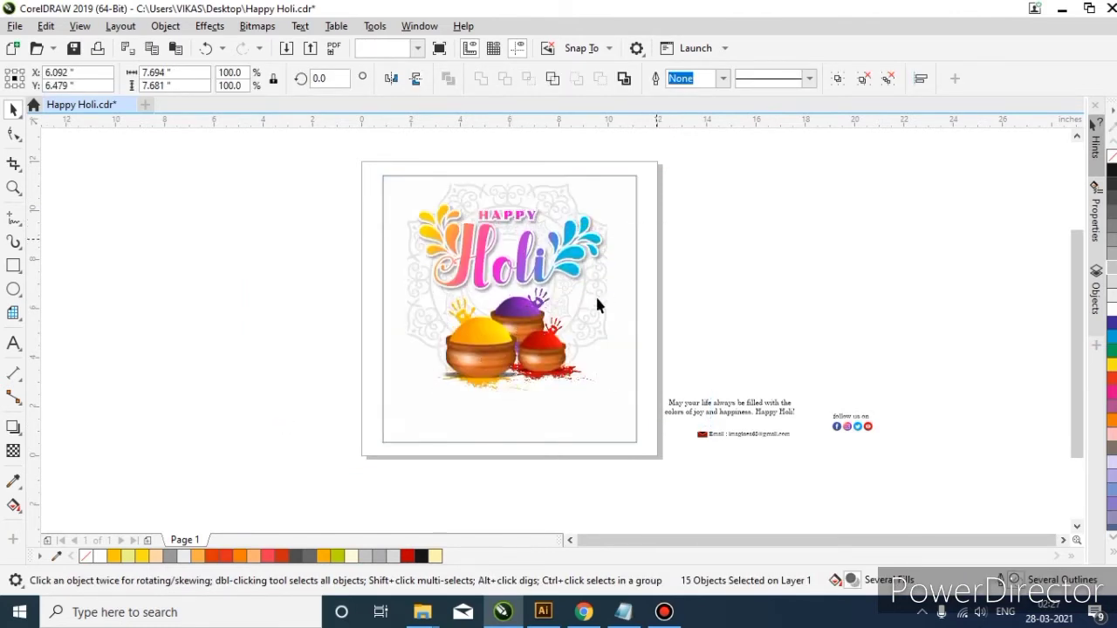
- Edit the PowerClip contents to raise the mandala to about Y 7.44 inches, and finish editing
{"action": "left_click", "coordinate": [588, 291]}
{"action": "left_click", "coordinate": [591, 299], "text": "ctrl"}
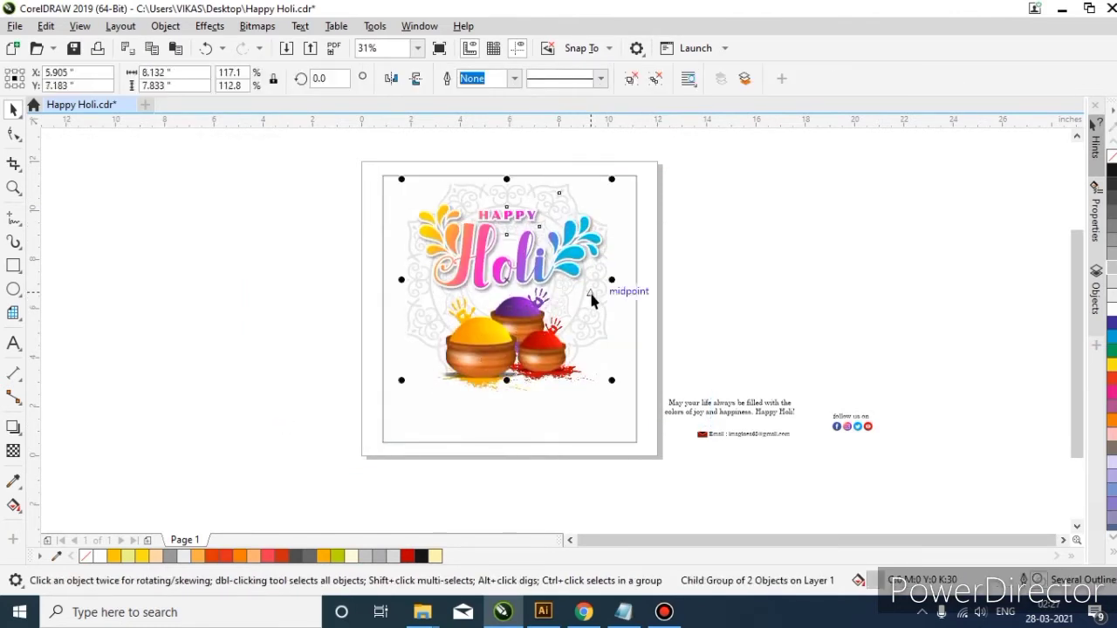
{"action": "double_click", "coordinate": [597, 292]}
{"action": "left_click", "coordinate": [596, 300]}
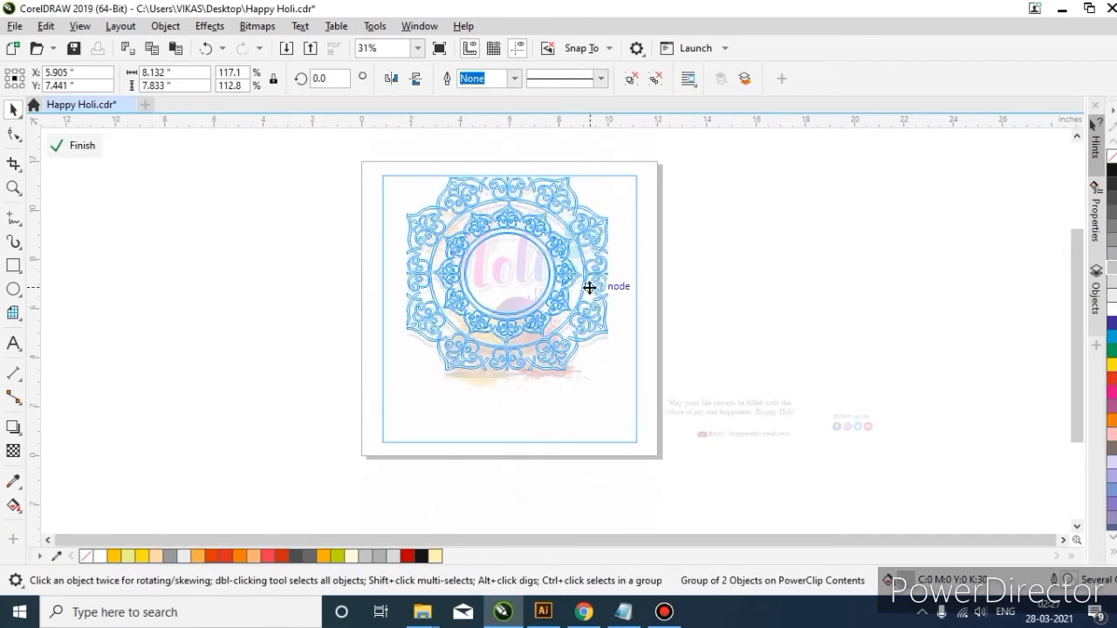
{"action": "left_click", "coordinate": [698, 294]}
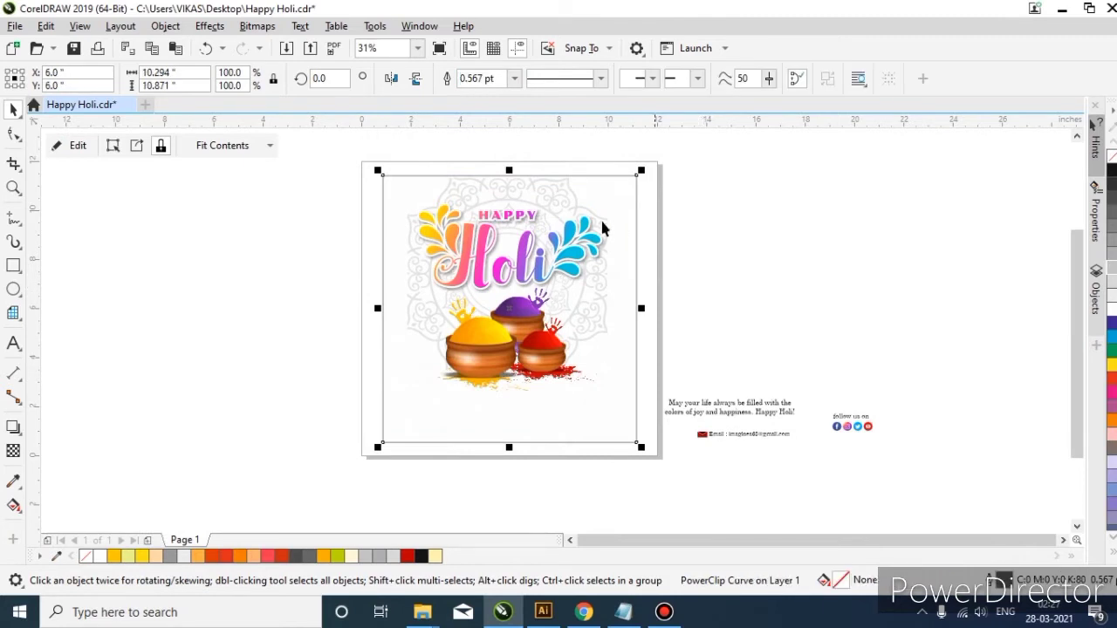
{"action": "scroll", "coordinate": [566, 218], "scroll_direction": "down", "scroll_amount": 2}
{"action": "left_click", "coordinate": [704, 251]}
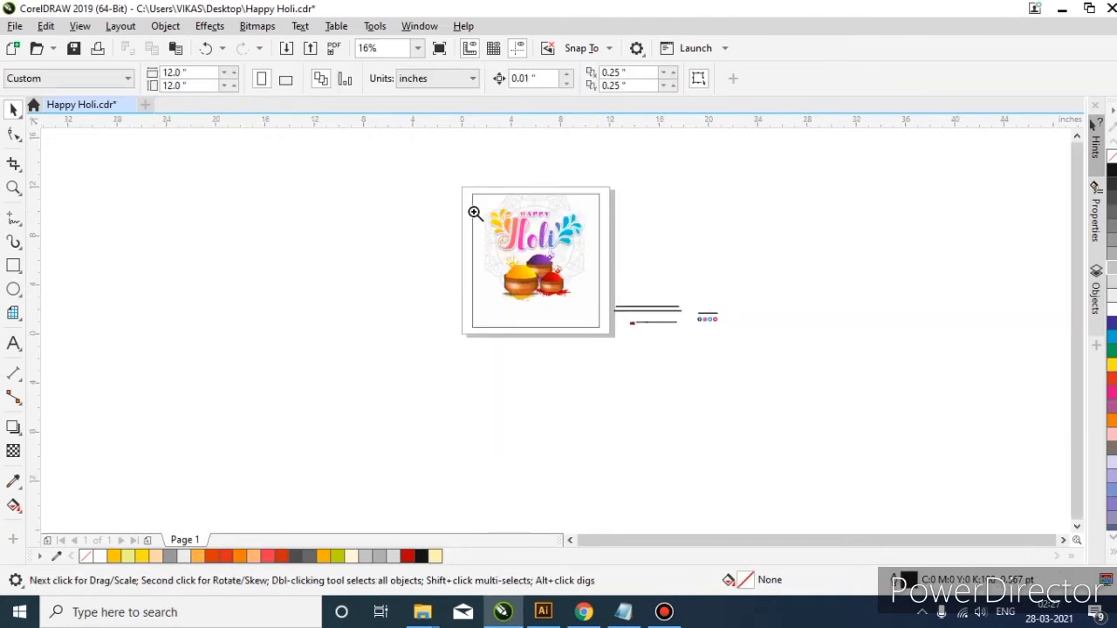
- Move the "May your life always be filled" greeting below the pots and centre it horizontally in the frame
{"action": "key", "text": "z"}
{"action": "left_click_drag", "start_coordinate": [572, 282], "coordinate": [612, 339]}
{"action": "key", "text": "space"}
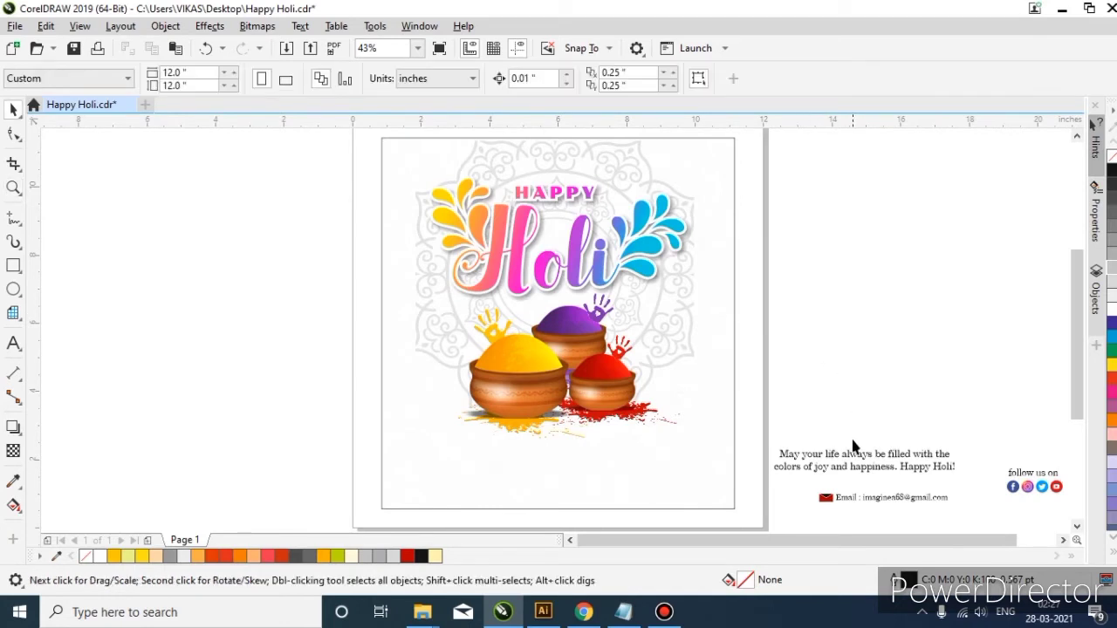
{"action": "left_click_drag", "start_coordinate": [848, 463], "coordinate": [555, 446]}
{"action": "left_click", "coordinate": [703, 447], "text": "shift"}
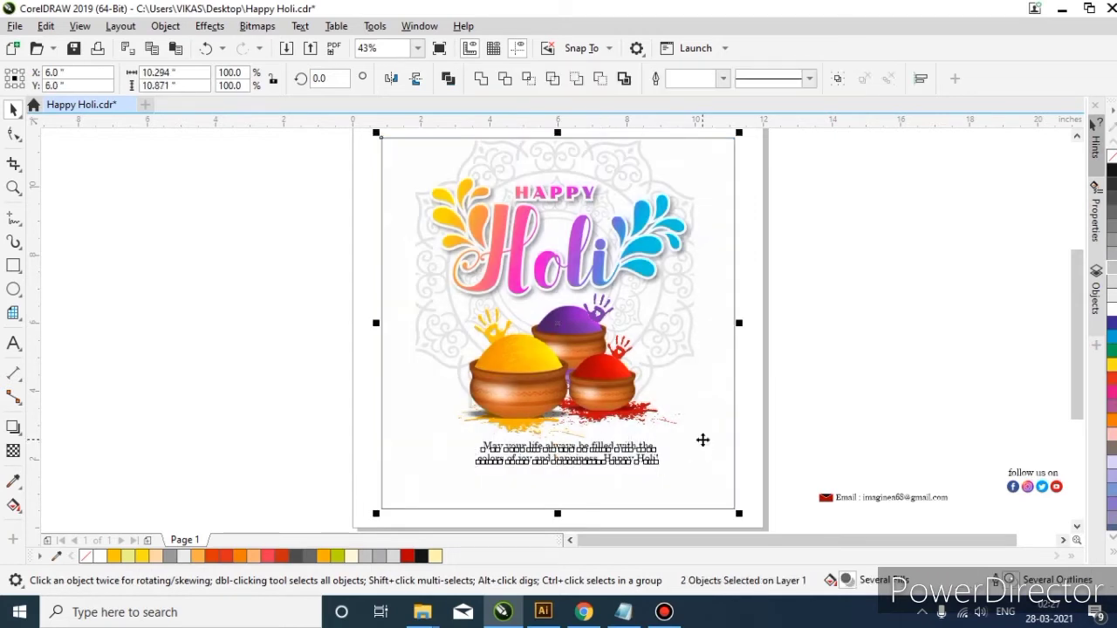
{"action": "key", "text": "c"}
{"action": "left_click", "coordinate": [782, 445]}
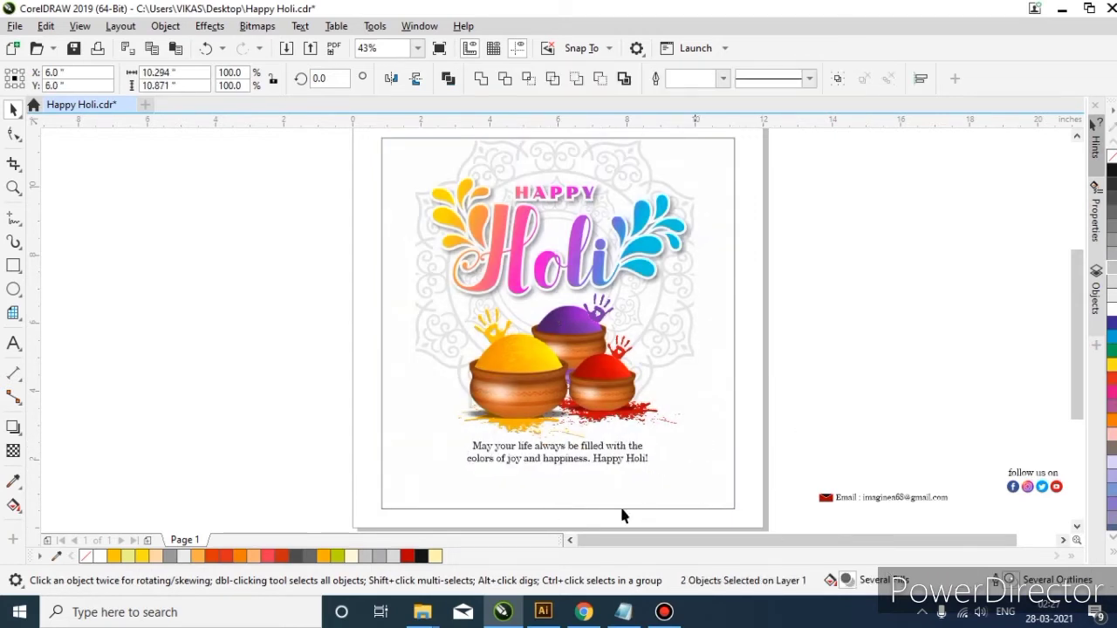
- Enlarge the greeting text below the pots to about 22.68 pt, keeping it centred horizontally in the frame
{"action": "left_click", "coordinate": [616, 460]}
{"action": "left_click_drag", "start_coordinate": [655, 473], "coordinate": [660, 473]}
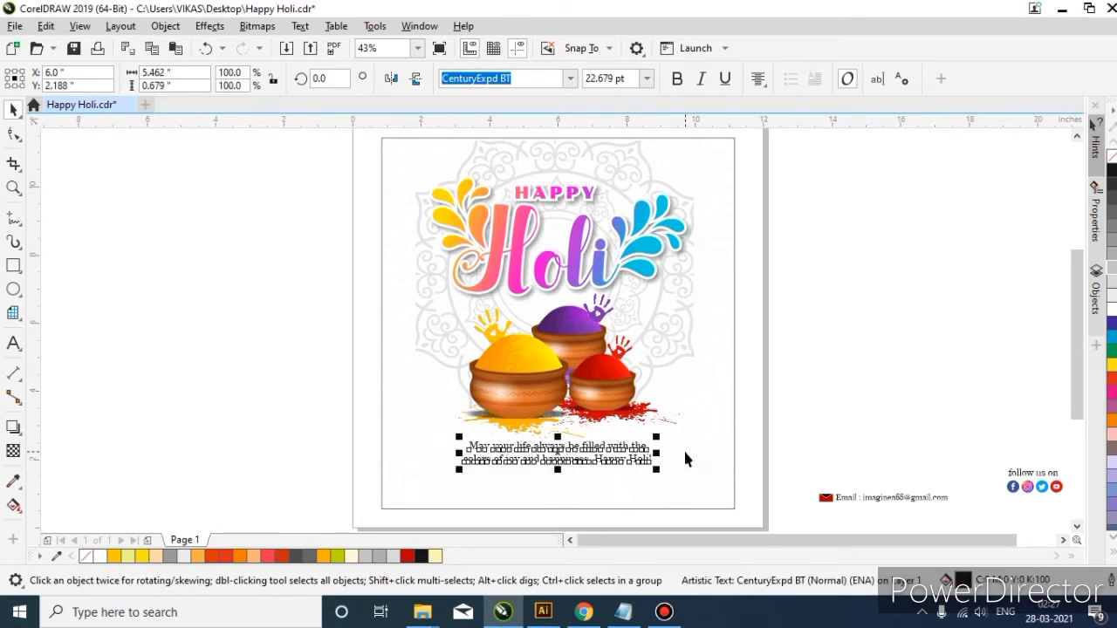
{"action": "left_click", "coordinate": [683, 452], "text": "shift"}
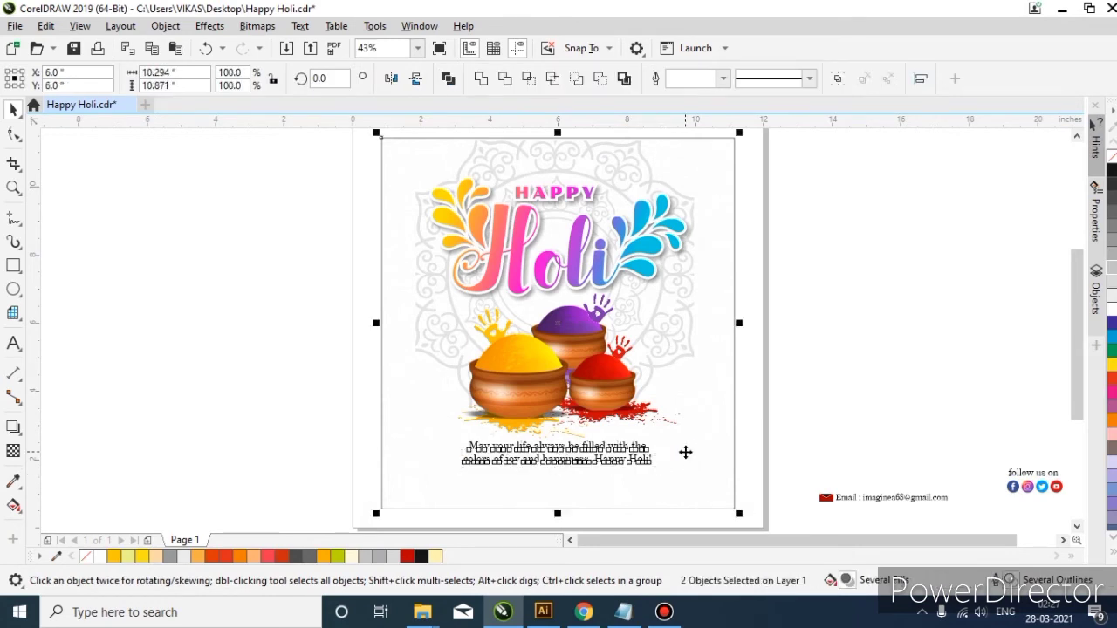
{"action": "left_click", "coordinate": [862, 398]}
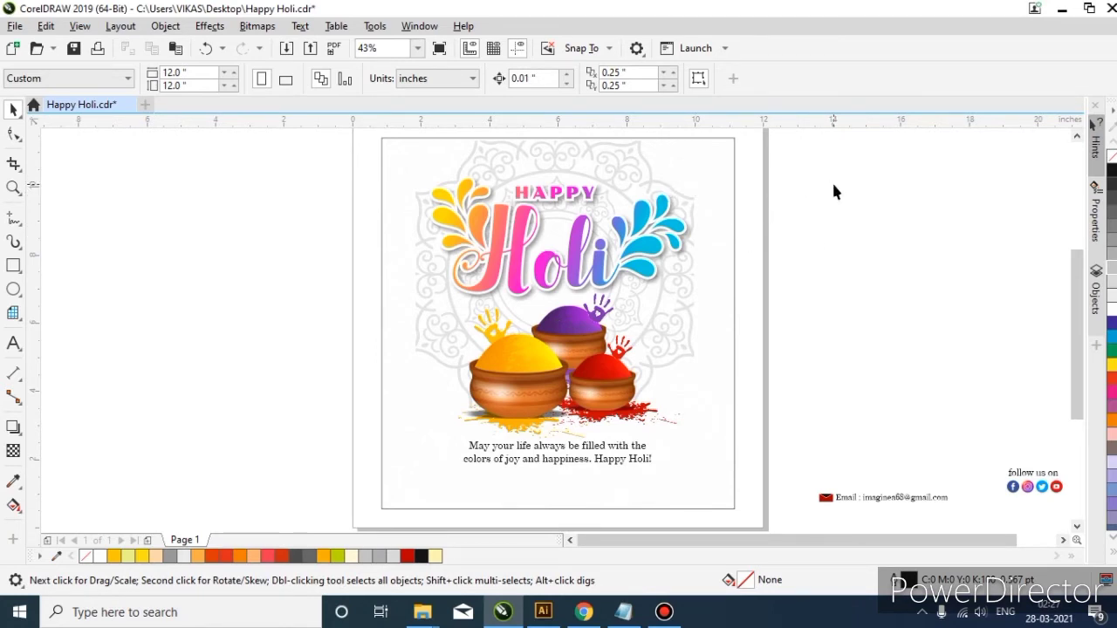
- Edit the PowerClip contents to give the mandala a uniform transparency of 35, and finish editing
{"action": "double_click", "coordinate": [707, 193]}
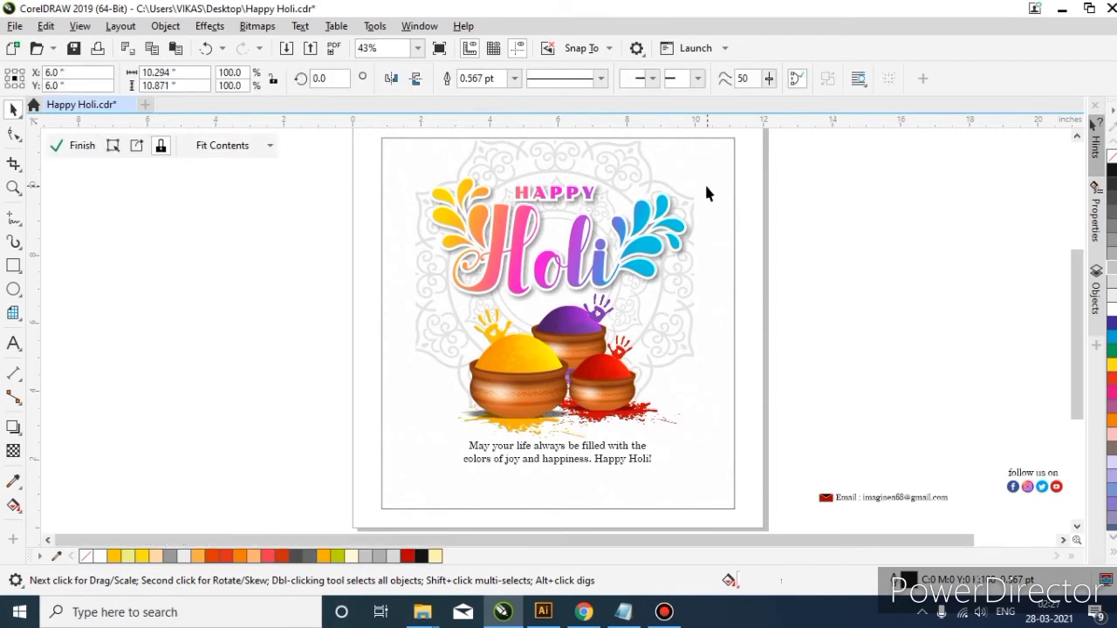
{"action": "left_click", "coordinate": [610, 186]}
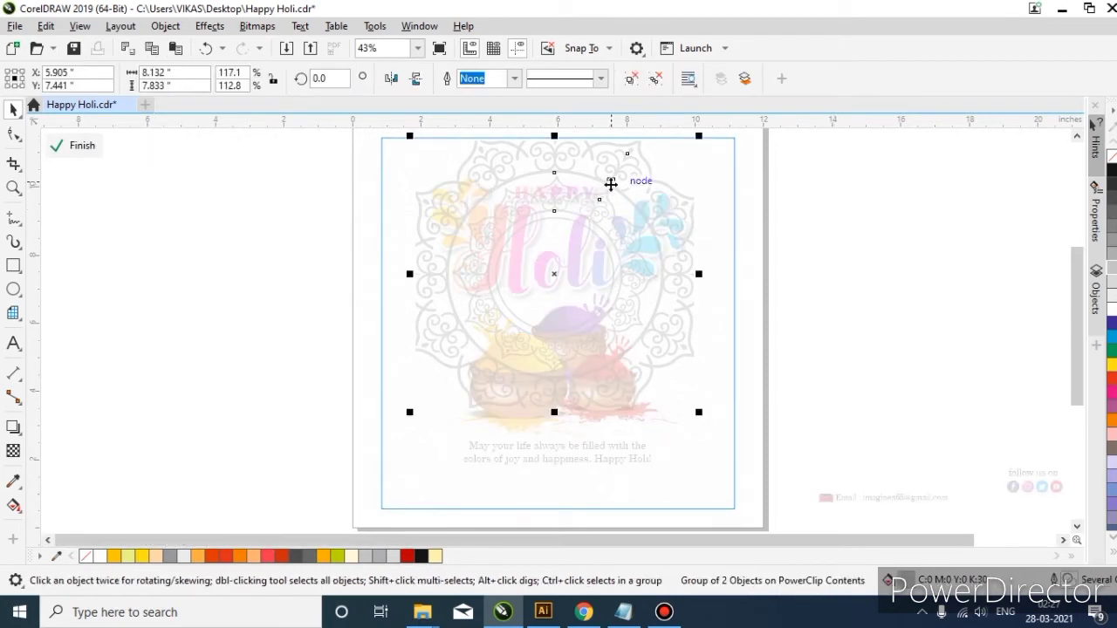
{"action": "left_click", "coordinate": [13, 452]}
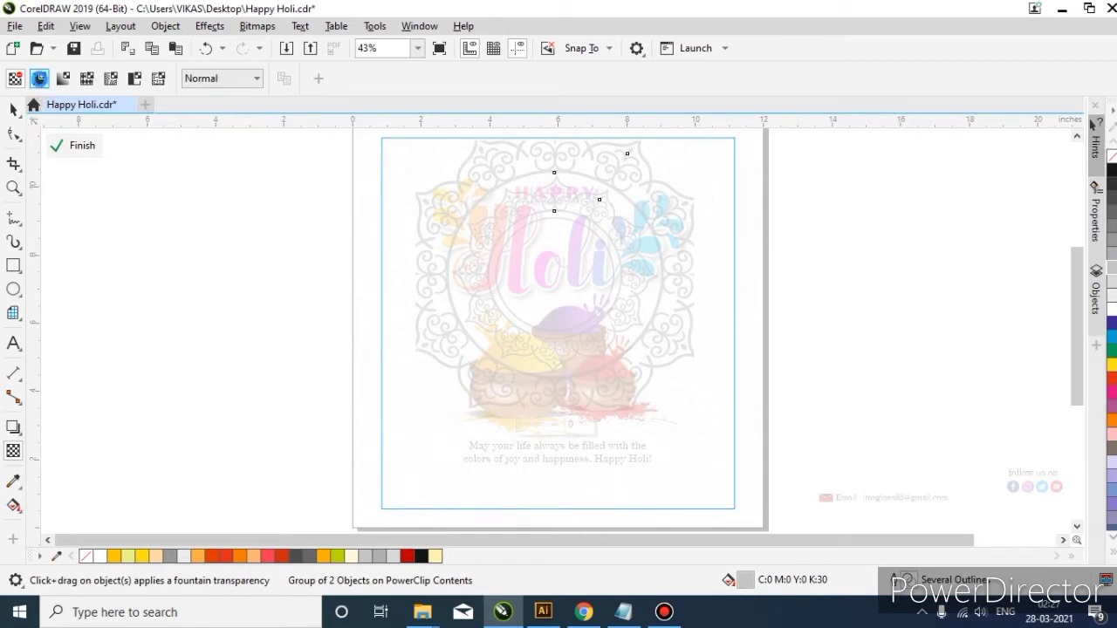
{"action": "left_click", "coordinate": [39, 78]}
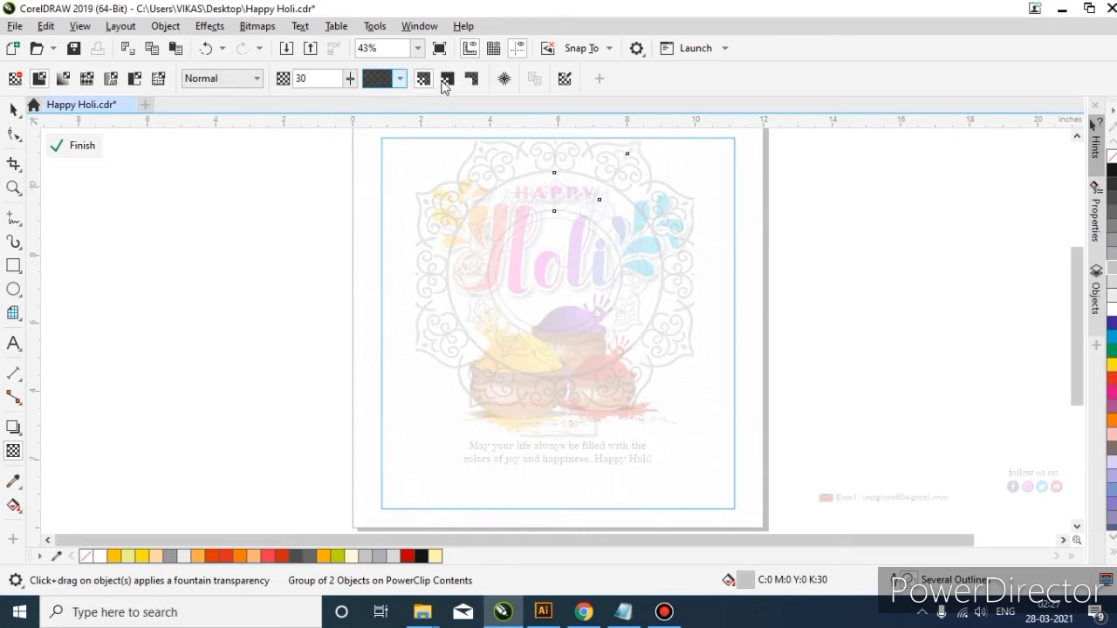
{"action": "double_click", "coordinate": [312, 77]}
{"action": "type", "text": "35"}
{"action": "key", "text": "Return"}
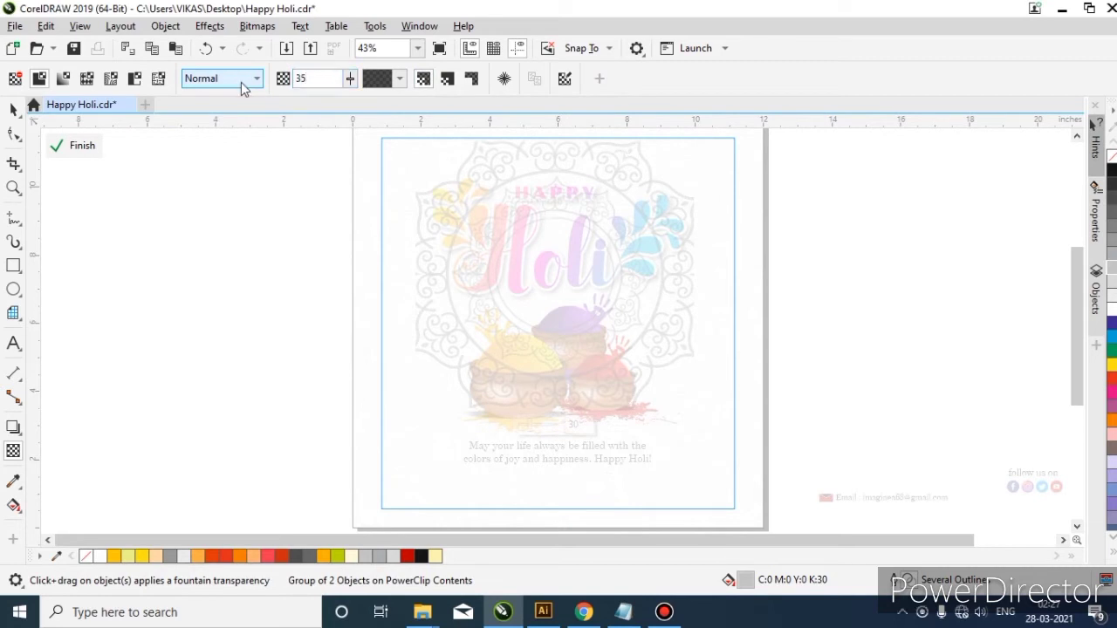
{"action": "key", "text": "space"}
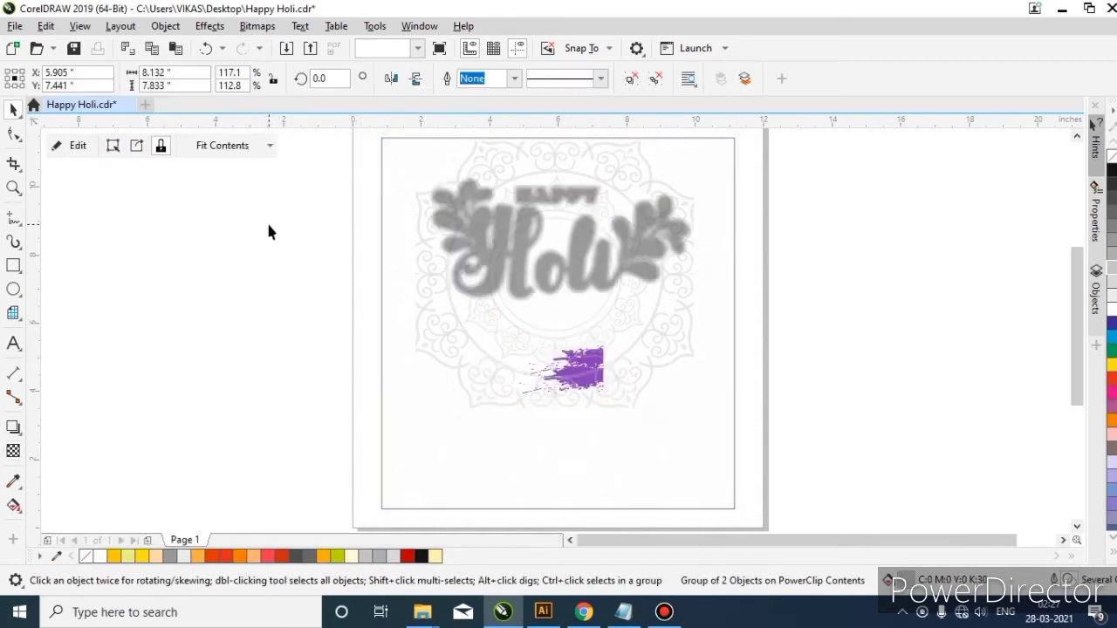
{"action": "left_click", "coordinate": [297, 224]}
{"action": "scroll", "coordinate": [432, 244], "scroll_direction": "down", "scroll_amount": 3}
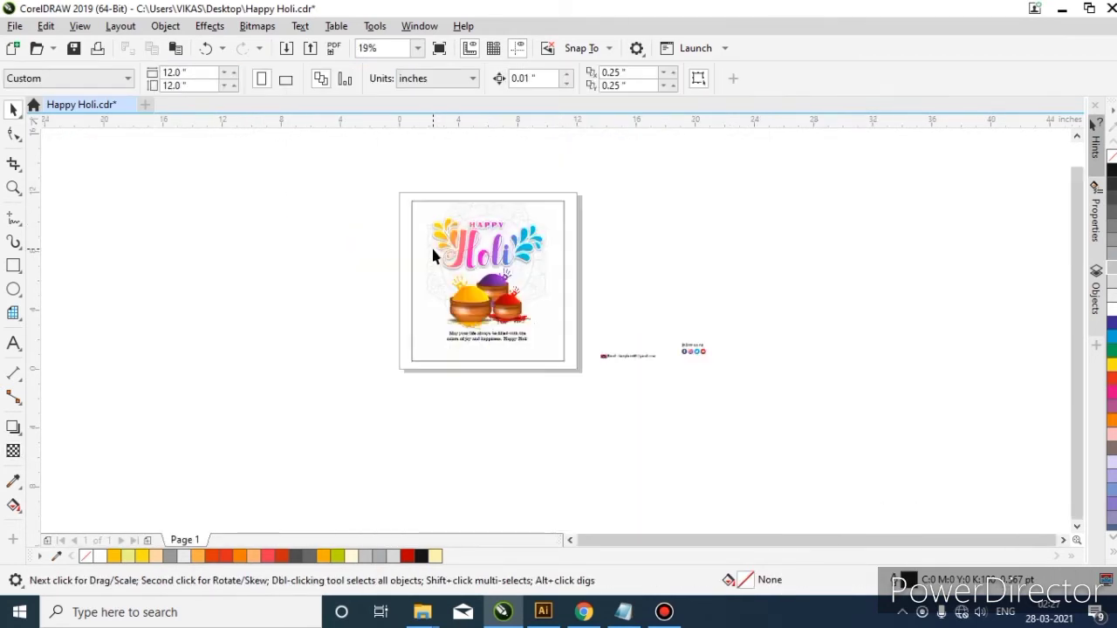
{"action": "scroll", "coordinate": [502, 290], "scroll_direction": "up", "scroll_amount": 2}
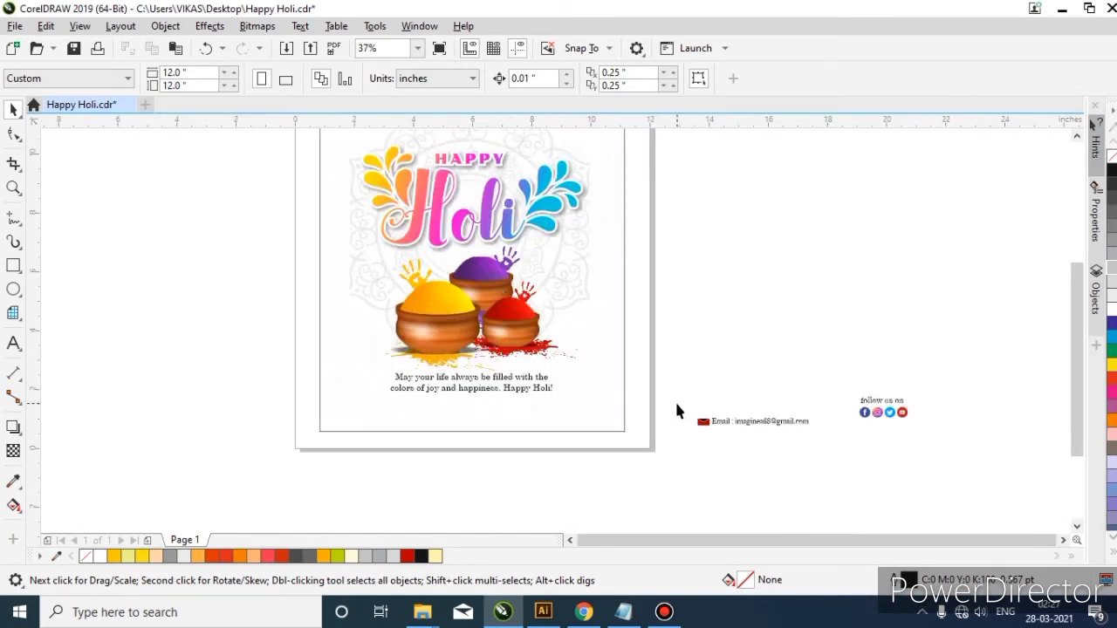
{"action": "left_click", "coordinate": [13, 266]}
{"action": "left_click_drag", "start_coordinate": [310, 423], "coordinate": [642, 433]}
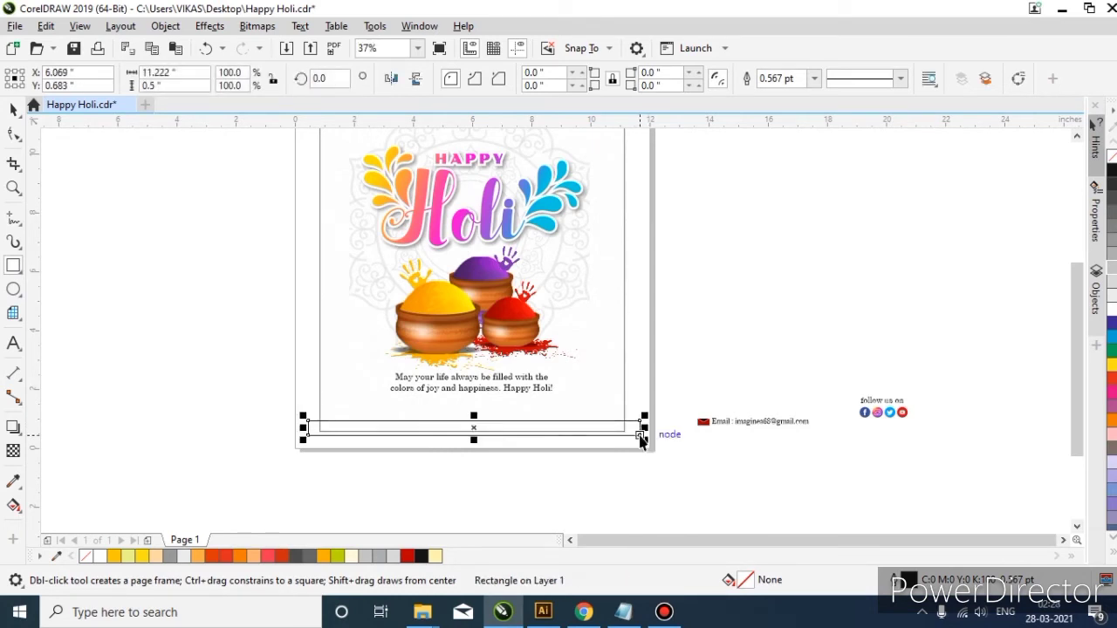
{"action": "key", "text": "space"}
{"action": "key", "text": "Delete"}
{"action": "scroll", "coordinate": [598, 460], "scroll_direction": "down", "scroll_amount": 2}
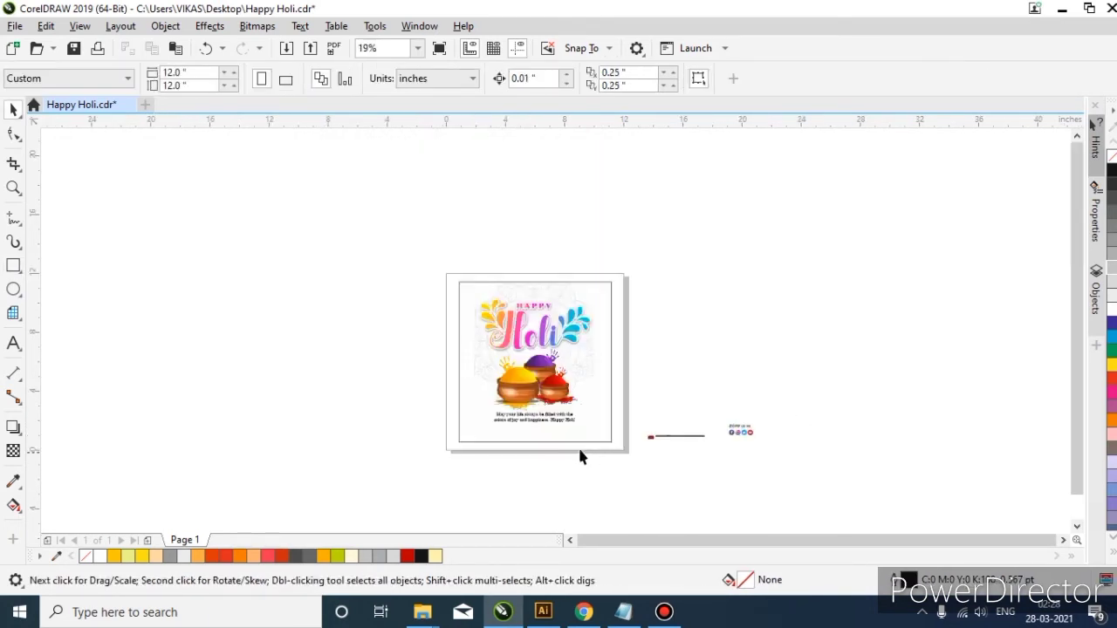
- Group the envelope icon with the email text and move the group into the frame's lower-right corner, about X 9.03, Y 0.93 inches
{"action": "key", "text": "z"}
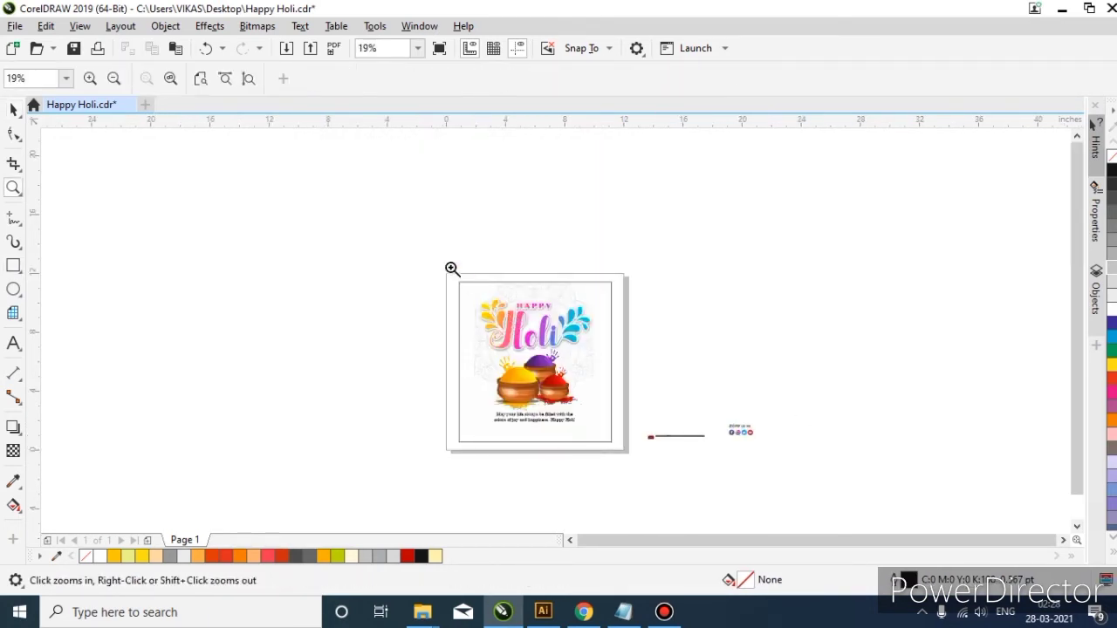
{"action": "left_click", "coordinate": [619, 451]}
{"action": "key", "text": "space"}
{"action": "left_click", "coordinate": [860, 513]}
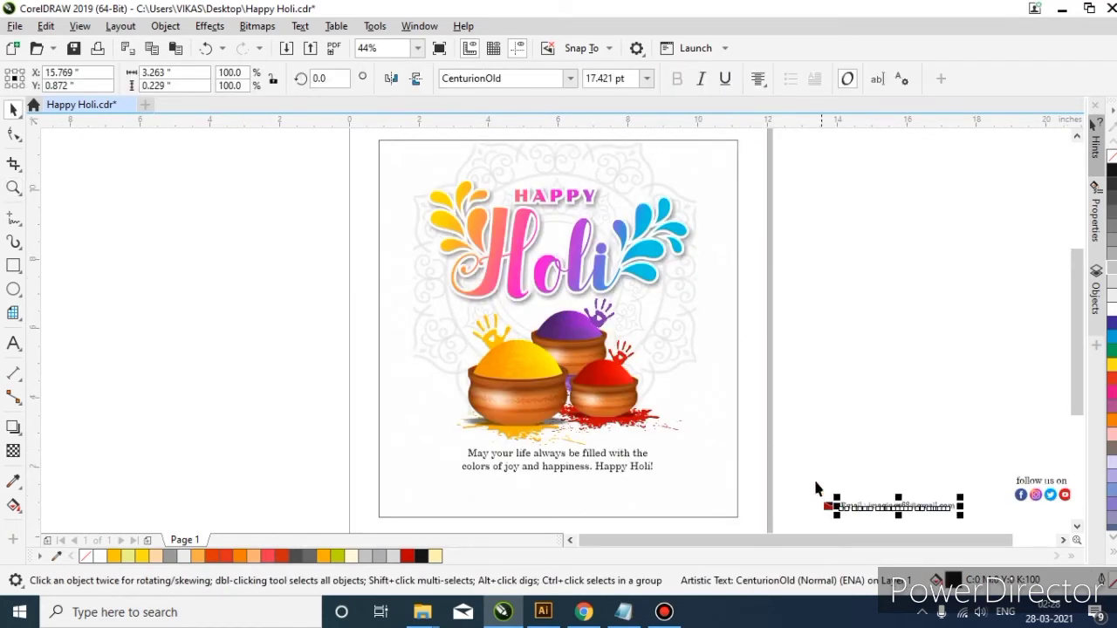
{"action": "left_click_drag", "start_coordinate": [813, 476], "coordinate": [965, 526]}
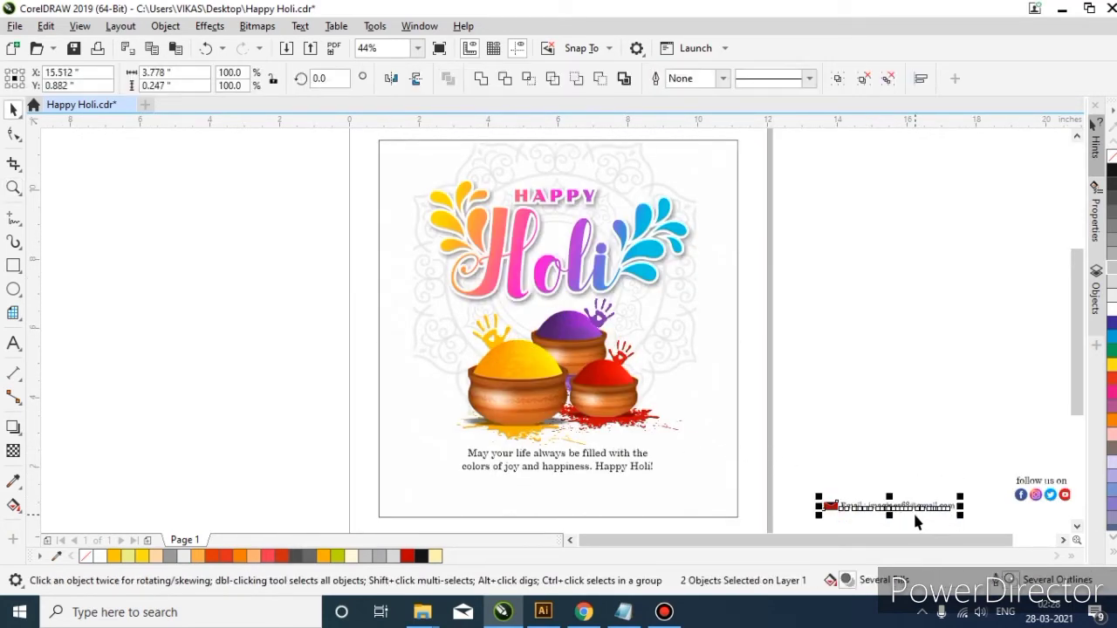
{"action": "key", "text": "ctrl+g"}
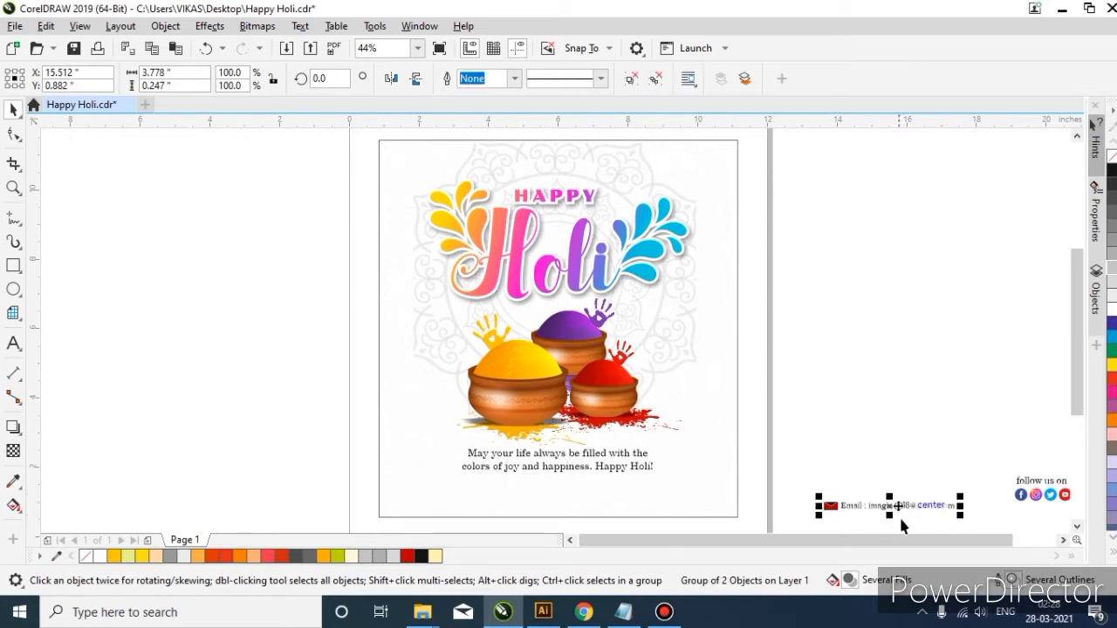
{"action": "left_click_drag", "start_coordinate": [899, 515], "coordinate": [678, 509]}
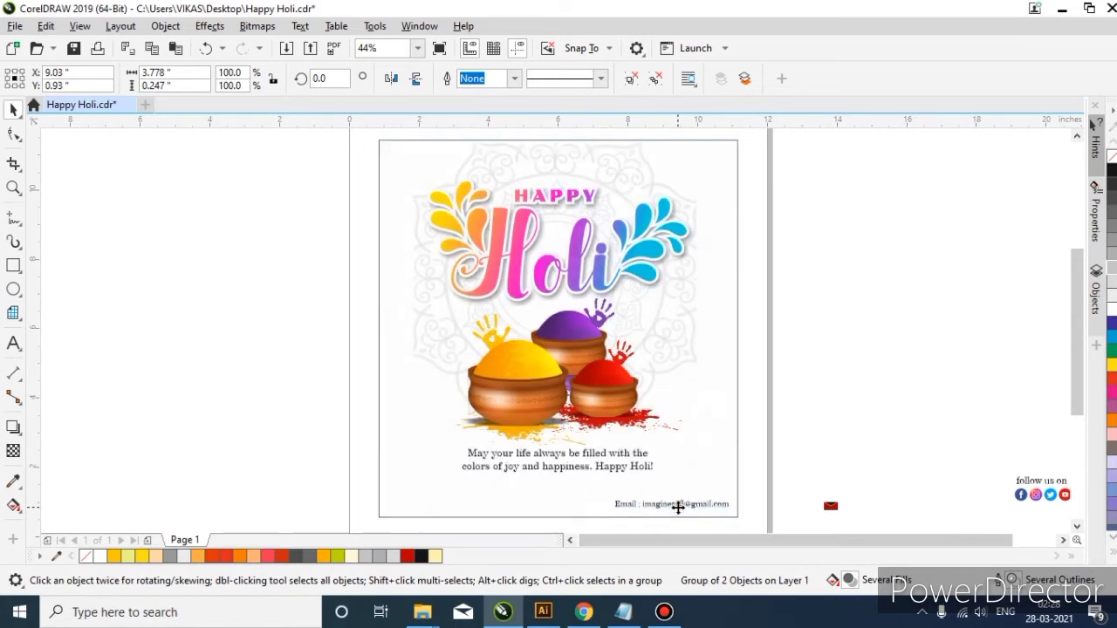
- Group the "follow us on" text with its social icons and move it into the frame's lower-left corner, about X 1.95, Y 1.08 inches
{"action": "left_click", "coordinate": [1045, 485]}
{"action": "left_click_drag", "start_coordinate": [991, 466], "coordinate": [970, 526]}
{"action": "key", "text": "ctrl+g"}
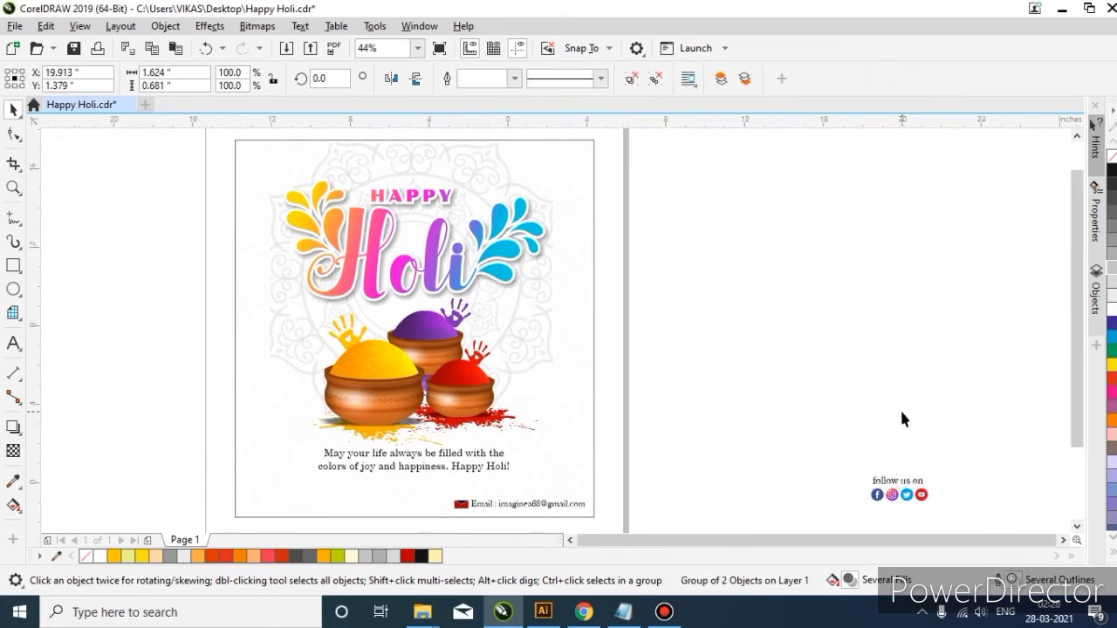
{"action": "scroll", "coordinate": [900, 408], "scroll_direction": "down", "scroll_amount": 2}
{"action": "scroll", "coordinate": [780, 484], "scroll_direction": "up", "scroll_amount": 2}
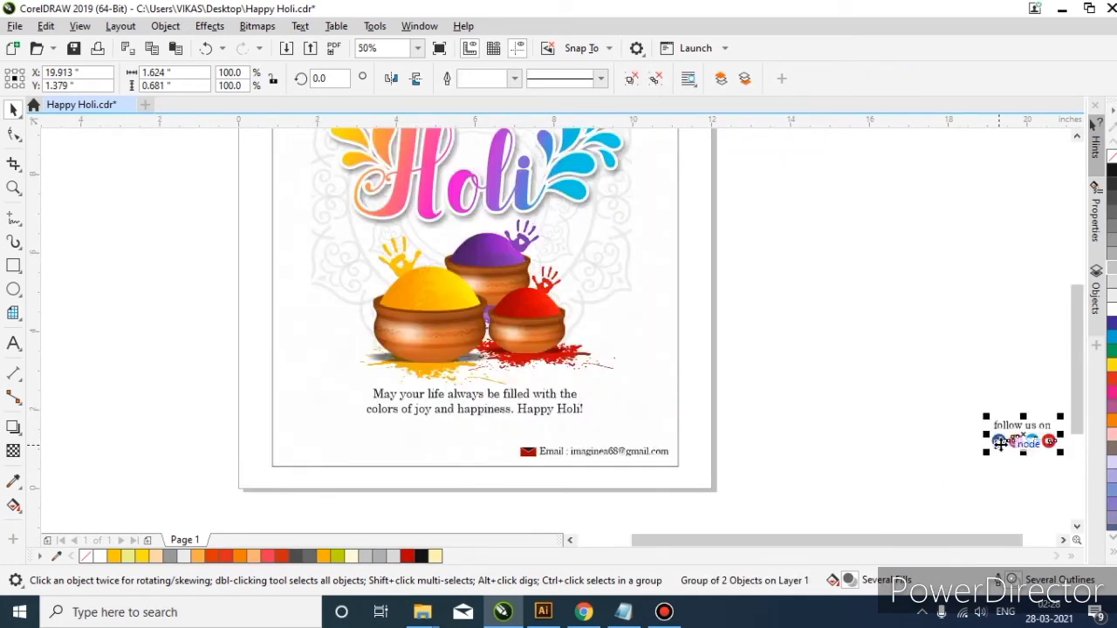
{"action": "left_click_drag", "start_coordinate": [1000, 444], "coordinate": [291, 456]}
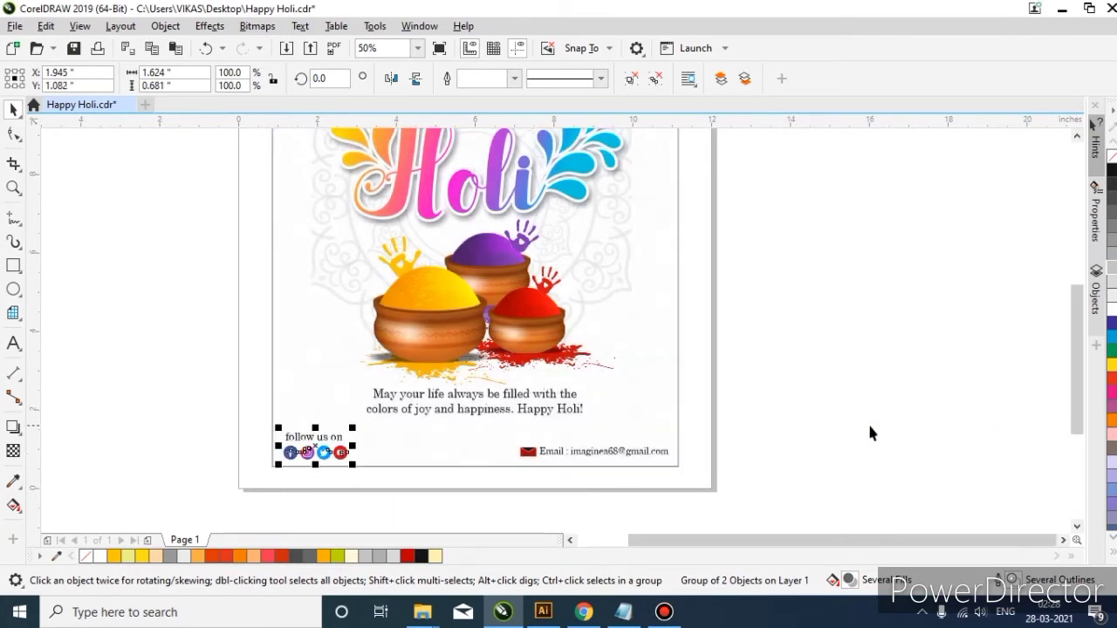
{"action": "left_click", "coordinate": [868, 422]}
- Move the "follow us on" group off the page and the email group to the frame's lower-left corner, about X 3.16, Y 1.07 inches
{"action": "scroll", "coordinate": [627, 445], "scroll_direction": "down", "scroll_amount": 2}
{"action": "scroll", "coordinate": [569, 439], "scroll_direction": "up", "scroll_amount": 2}
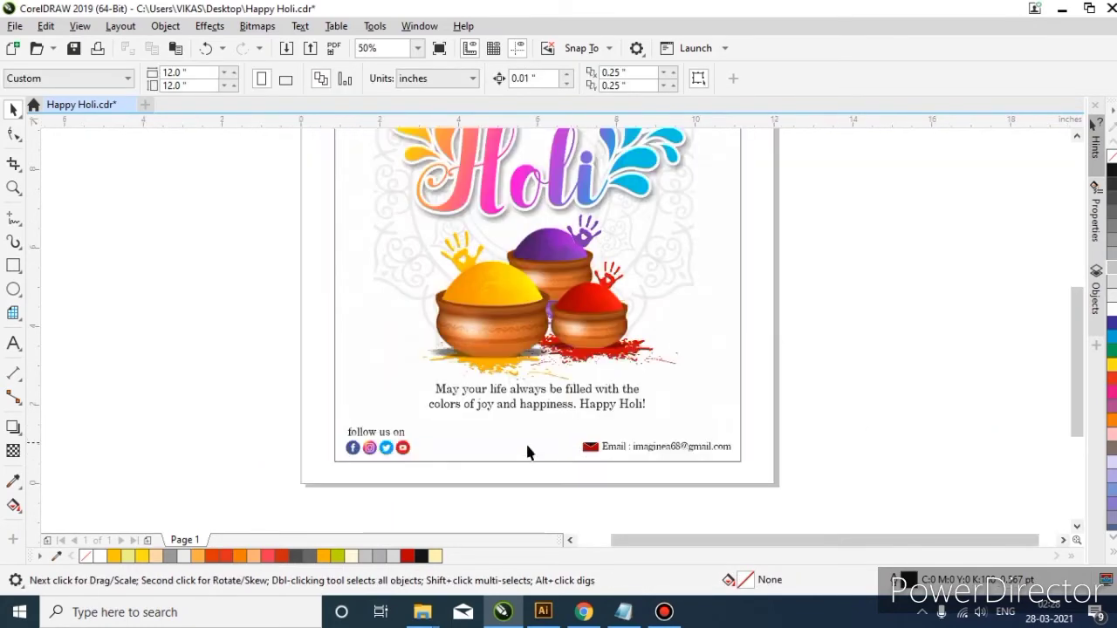
{"action": "left_click_drag", "start_coordinate": [438, 494], "coordinate": [438, 494]}
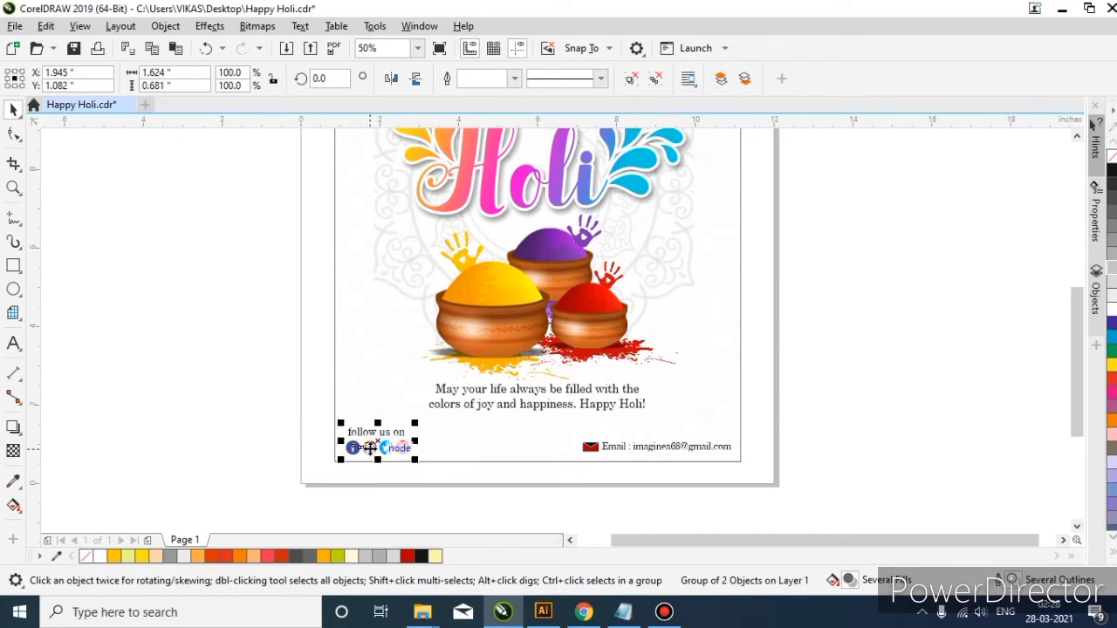
{"action": "mouse_move", "coordinate": [359, 445]}
{"action": "left_mouse_down"}
{"action": "mouse_move", "coordinate": [959, 444]}
{"action": "mouse_move", "coordinate": [831, 445]}
{"action": "left_mouse_up"}
{"action": "mouse_move", "coordinate": [748, 471]}
{"action": "left_mouse_down"}
{"action": "mouse_move", "coordinate": [543, 429]}
{"action": "mouse_move", "coordinate": [381, 450]}
{"action": "mouse_move", "coordinate": [357, 445]}
{"action": "mouse_move", "coordinate": [352, 423]}
{"action": "mouse_move", "coordinate": [380, 426]}
{"action": "mouse_move", "coordinate": [353, 438]}
{"action": "left_mouse_up"}
{"action": "scroll", "coordinate": [349, 445], "scroll_direction": "up", "scroll_amount": 2}
{"action": "scroll", "coordinate": [493, 440], "scroll_direction": "down", "scroll_amount": 1}
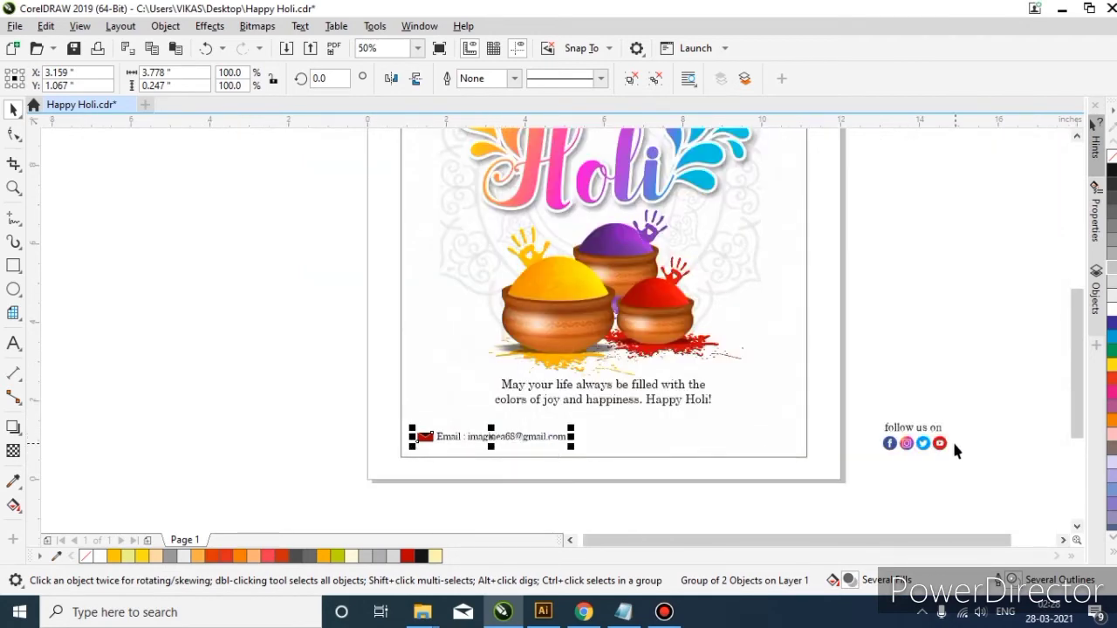
- Place the "follow us on" group in the frame's lower-right corner, about X 10, Y 1.24 inches, with its icons level with the email line
{"action": "scroll", "coordinate": [954, 445], "scroll_direction": "up", "scroll_amount": 1}
{"action": "left_click_drag", "start_coordinate": [975, 394], "coordinate": [772, 496]}
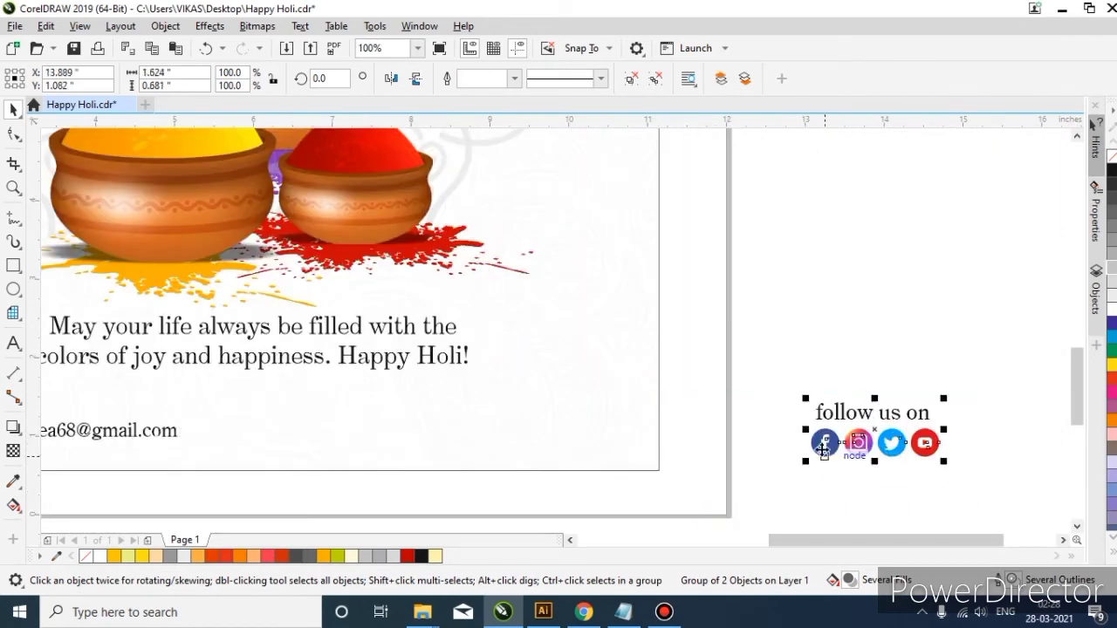
{"action": "left_click_drag", "start_coordinate": [823, 448], "coordinate": [517, 430]}
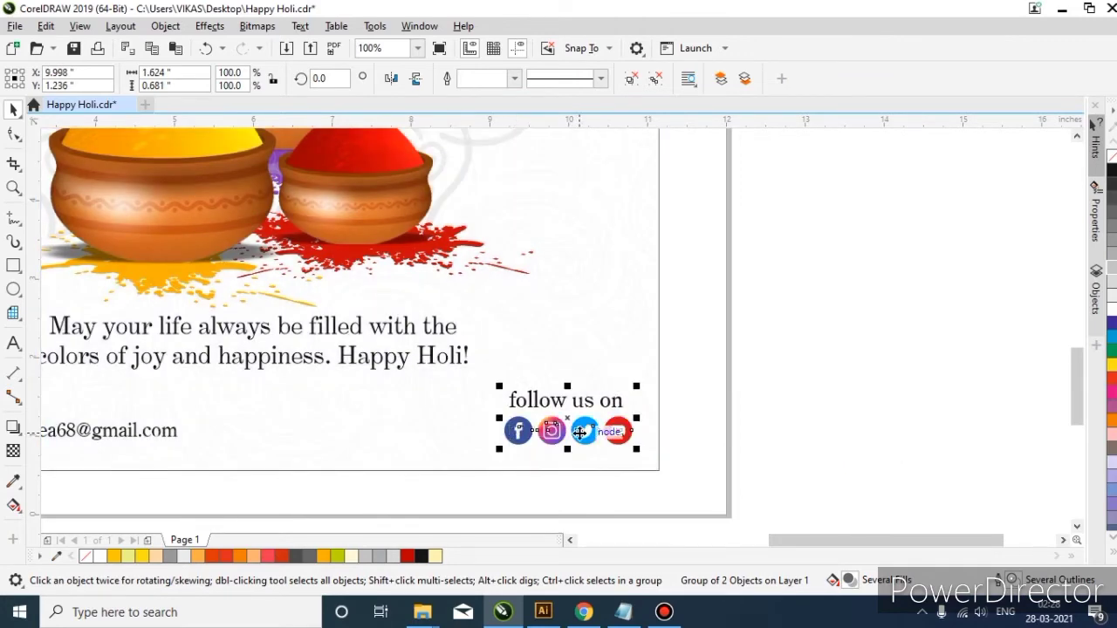
- Enlarge the greeting text to about 23.47 pt and raise it slightly to about Y 2.24 inches
{"action": "scroll", "coordinate": [581, 433], "scroll_direction": "down", "scroll_amount": 2}
{"action": "left_click", "coordinate": [381, 387]}
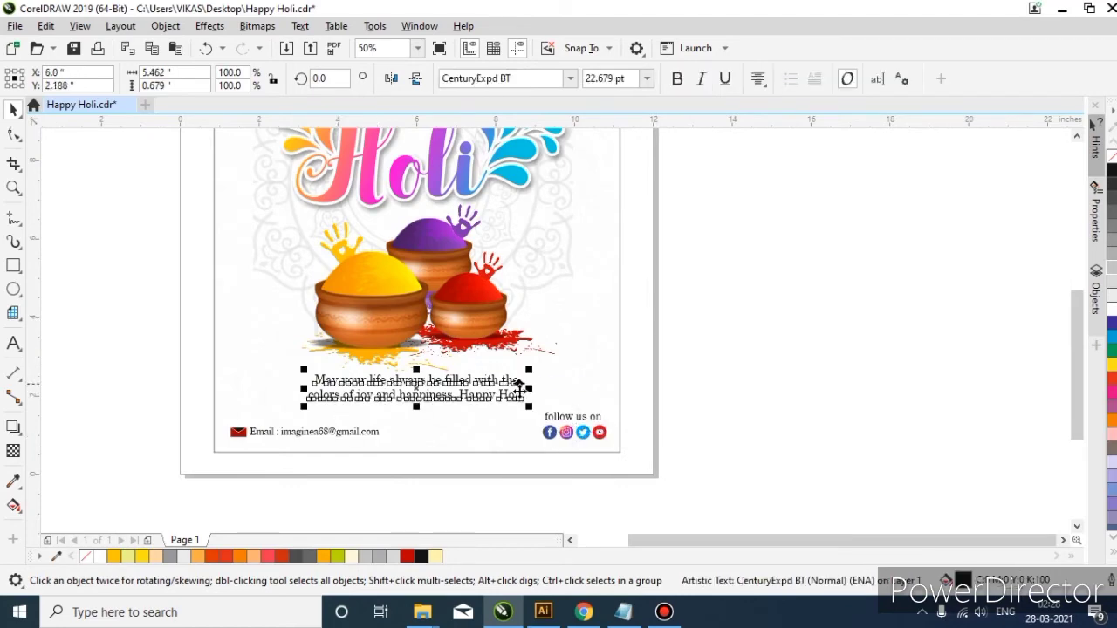
{"action": "scroll", "coordinate": [524, 408], "scroll_direction": "up", "scroll_amount": 2}
{"action": "left_click_drag", "start_coordinate": [535, 418], "coordinate": [546, 424]}
{"action": "left_click_drag", "start_coordinate": [349, 386], "coordinate": [345, 373]}
{"action": "scroll", "coordinate": [635, 392], "scroll_direction": "down", "scroll_amount": 1}
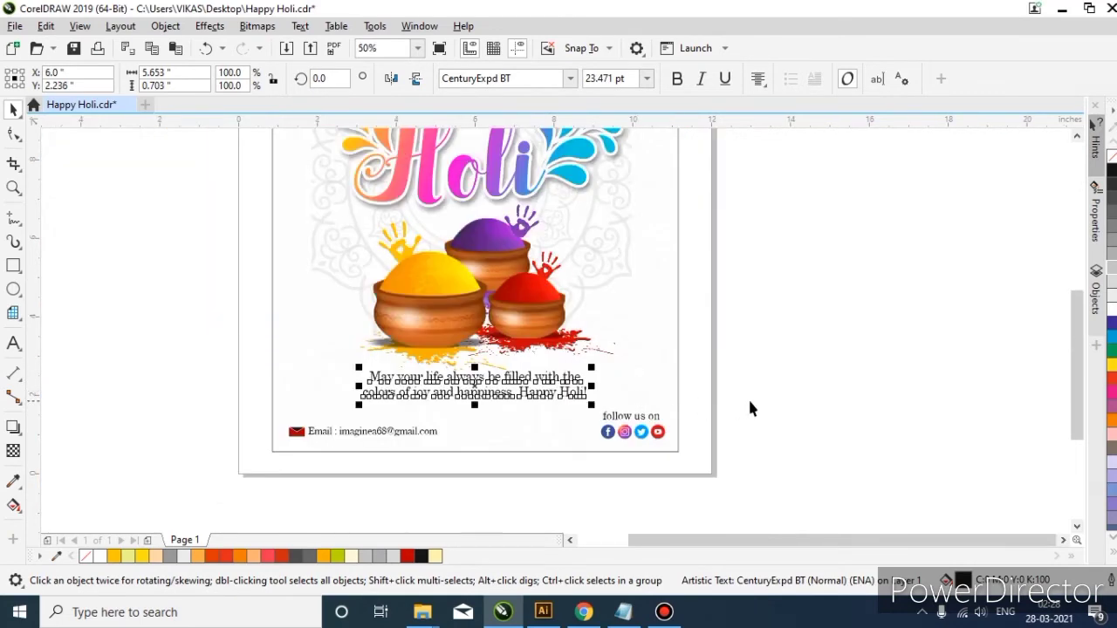
{"action": "left_click", "coordinate": [748, 397]}
- Raise the Happy Holi lettering, pots and greeting text together to about Y 6.63 inches
{"action": "scroll", "coordinate": [686, 391], "scroll_direction": "down", "scroll_amount": 1}
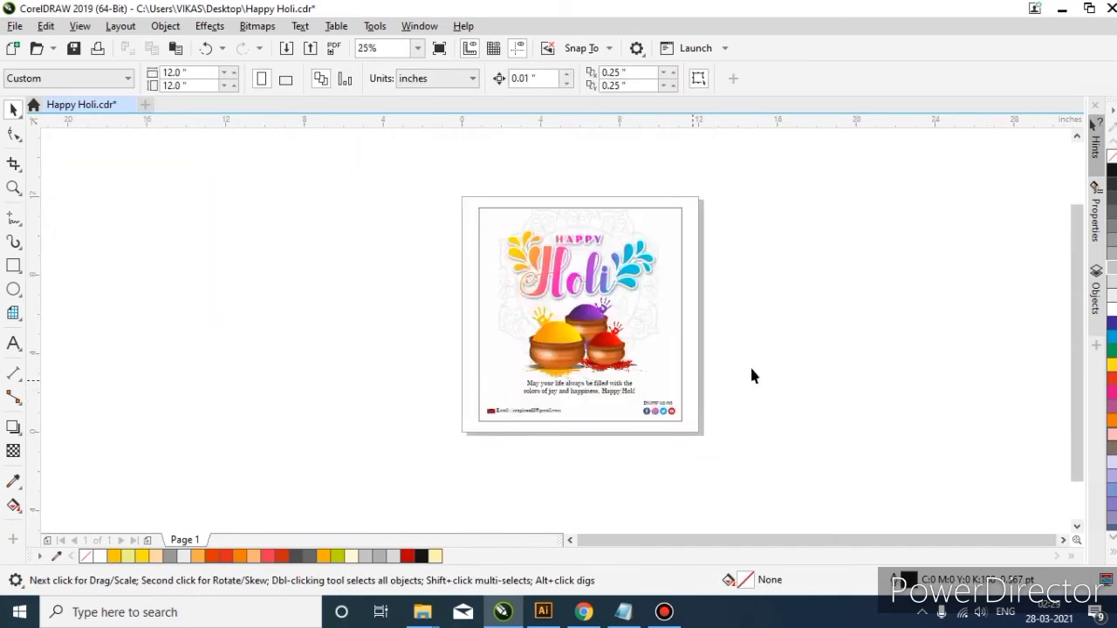
{"action": "key", "text": "z"}
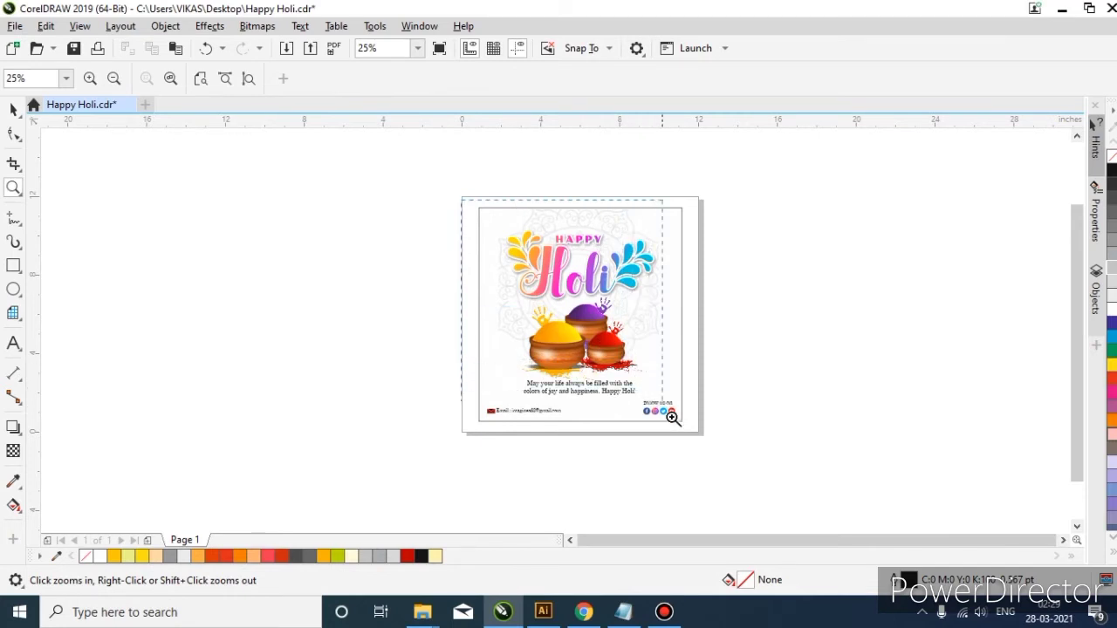
{"action": "key", "text": "shift+F4"}
{"action": "key", "text": "space"}
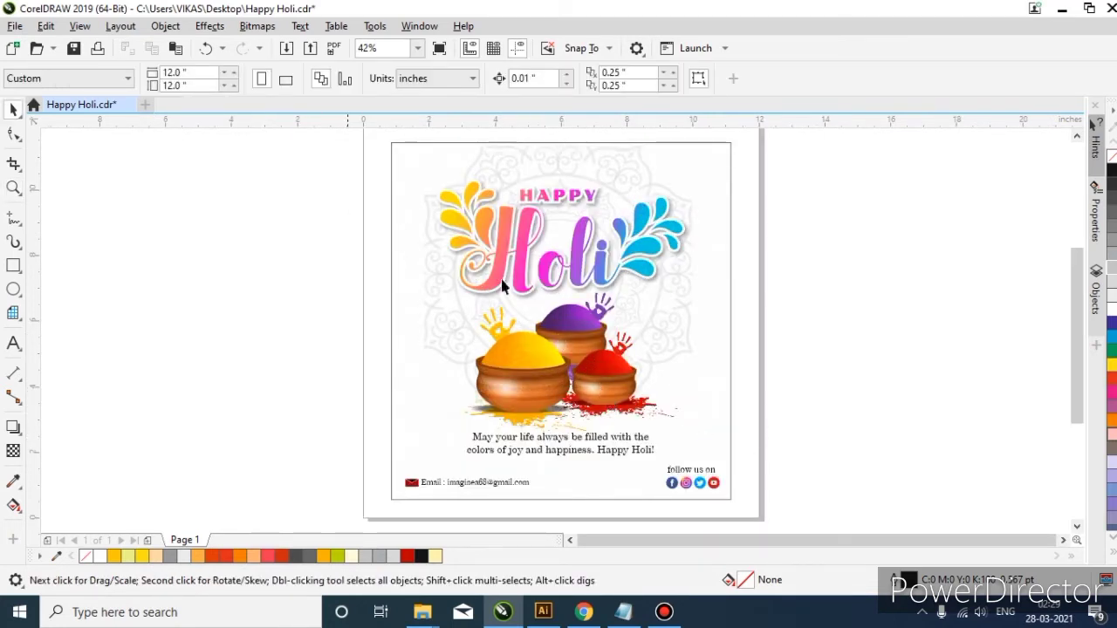
{"action": "left_click_drag", "start_coordinate": [802, 449], "coordinate": [780, 464]}
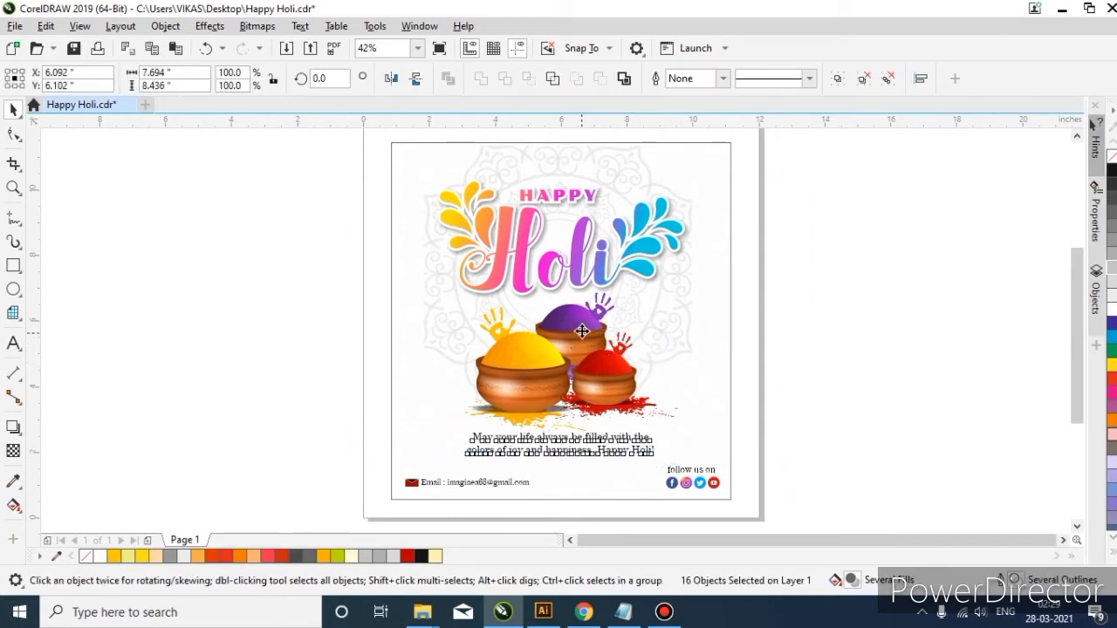
{"action": "left_click_drag", "start_coordinate": [583, 343], "coordinate": [584, 330]}
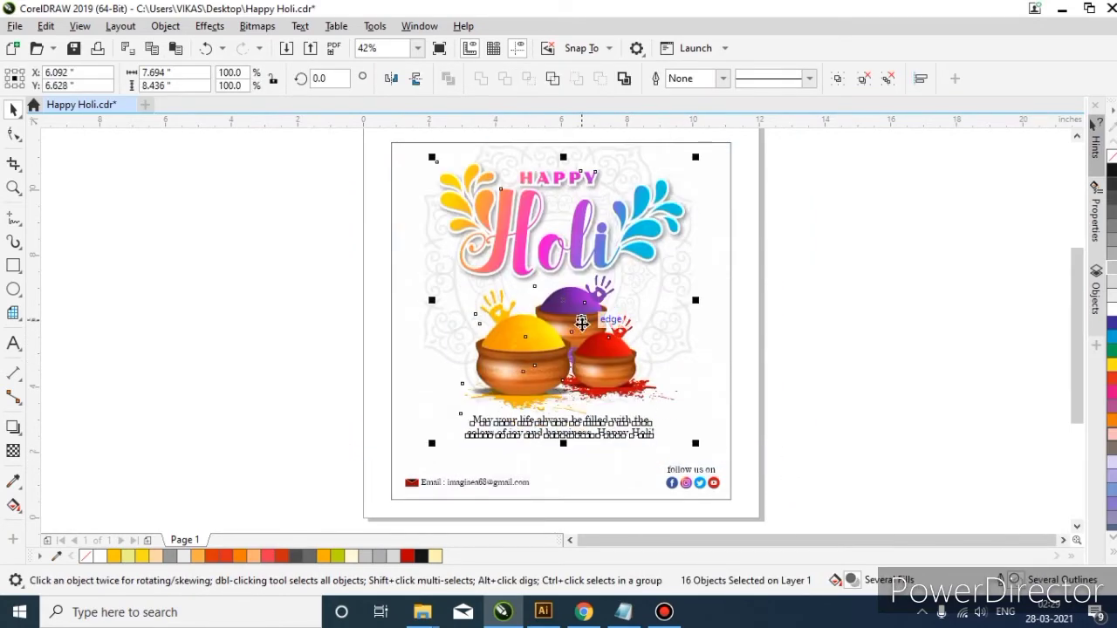
{"action": "left_click", "coordinate": [786, 401]}
- Lower the greeting text slightly to about Y 2.67 inches, widening its gap from the pots
{"action": "left_click", "coordinate": [624, 433]}
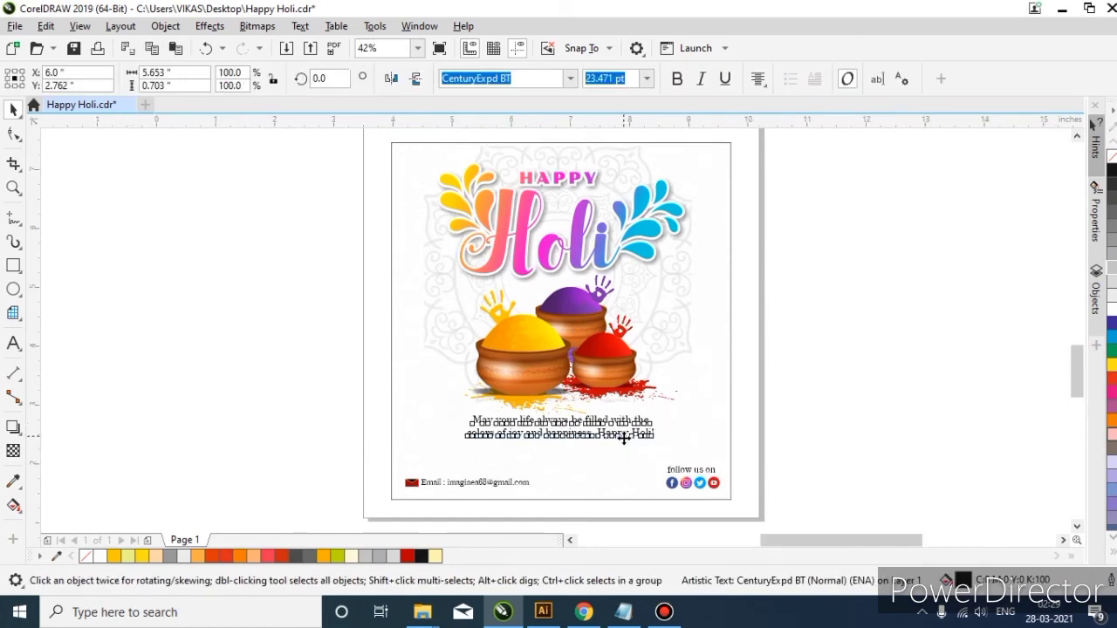
{"action": "scroll", "coordinate": [625, 427], "scroll_direction": "up", "scroll_amount": 4}
{"action": "left_click_drag", "start_coordinate": [620, 422], "coordinate": [619, 433]}
{"action": "scroll", "coordinate": [608, 325], "scroll_direction": "down", "scroll_amount": 4}
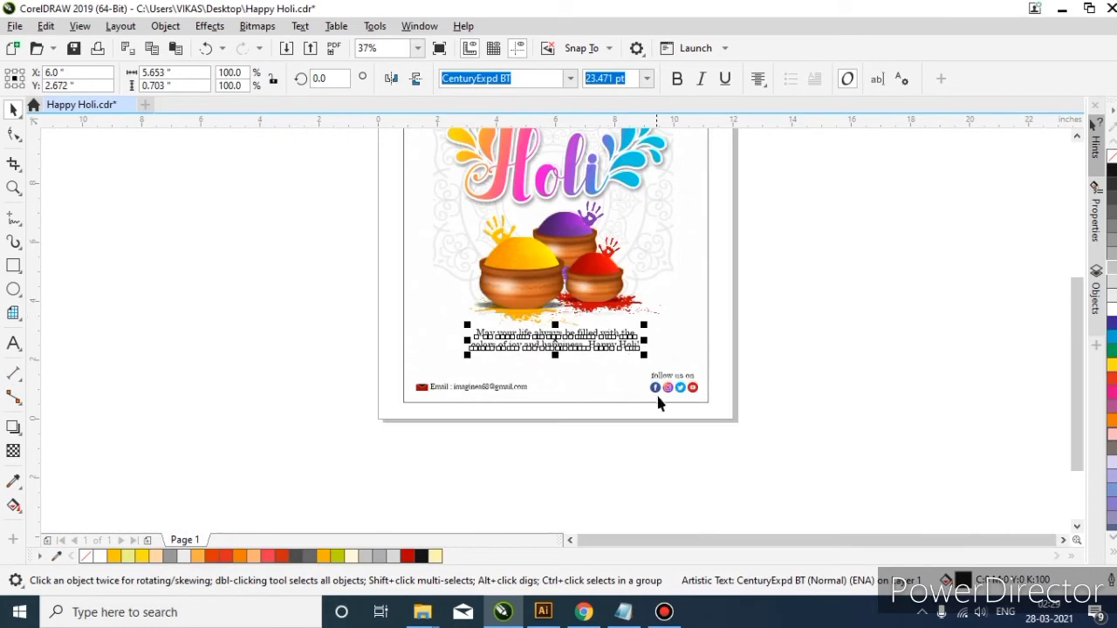
- Draw a thin rectangle about 10.64 by 0.41 inches across the frame's bottom edge, extending slightly past both sides
{"action": "left_click", "coordinate": [844, 399]}
{"action": "key", "text": "z"}
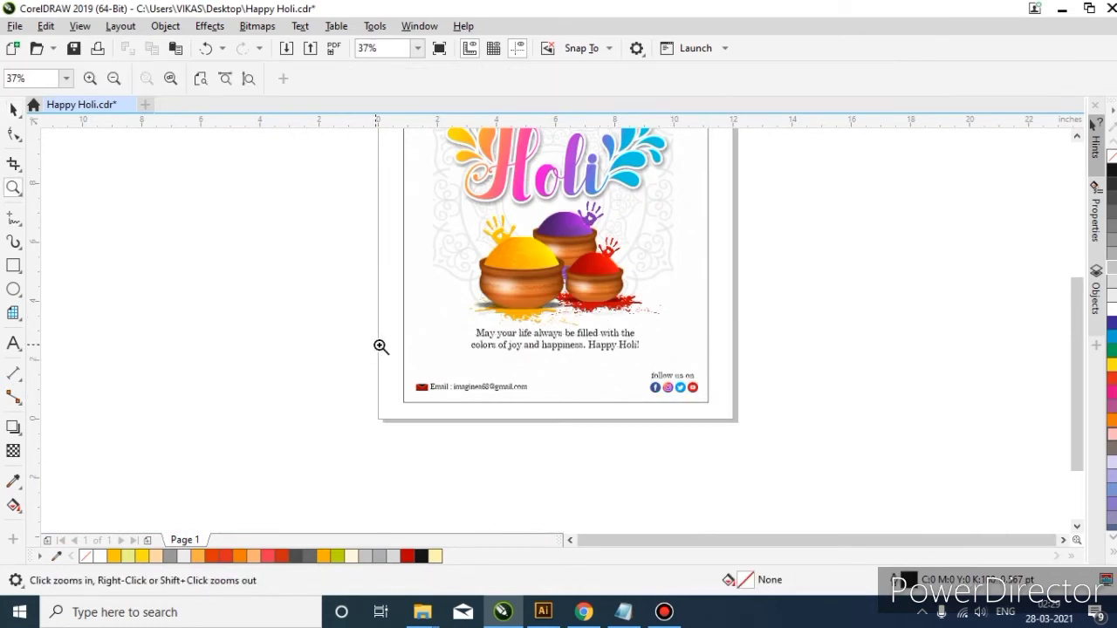
{"action": "left_click_drag", "start_coordinate": [711, 430], "coordinate": [721, 436]}
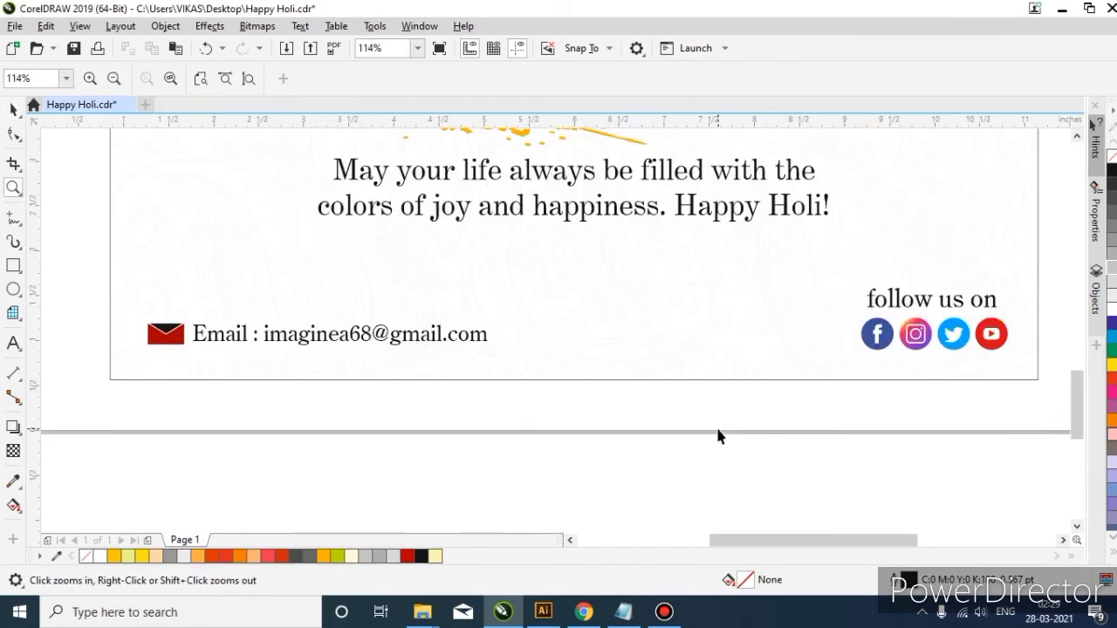
{"action": "key", "text": "space"}
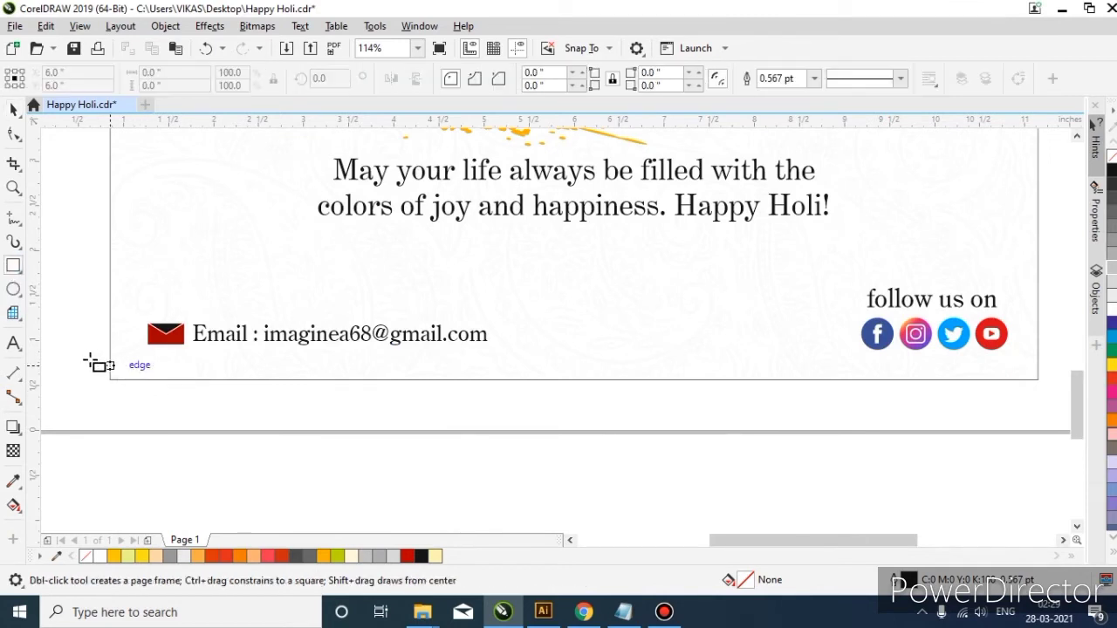
{"action": "left_click_drag", "start_coordinate": [88, 360], "coordinate": [1052, 400]}
{"action": "key", "text": "space"}
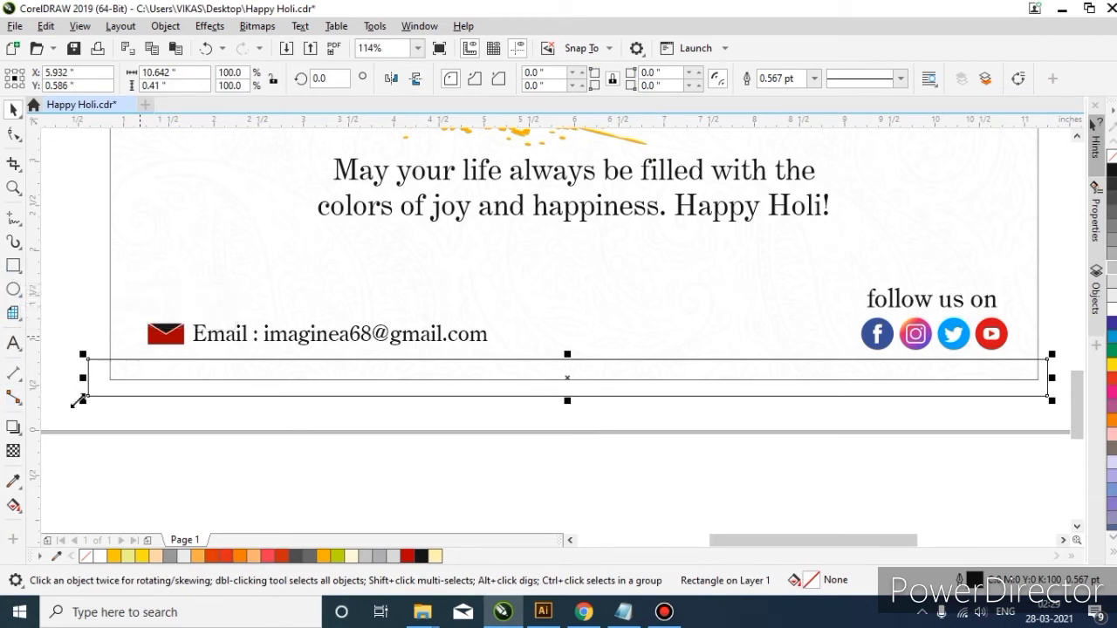
- Fill the bottom strip with the dark red sampled from the envelope icon
{"action": "left_click", "coordinate": [13, 481]}
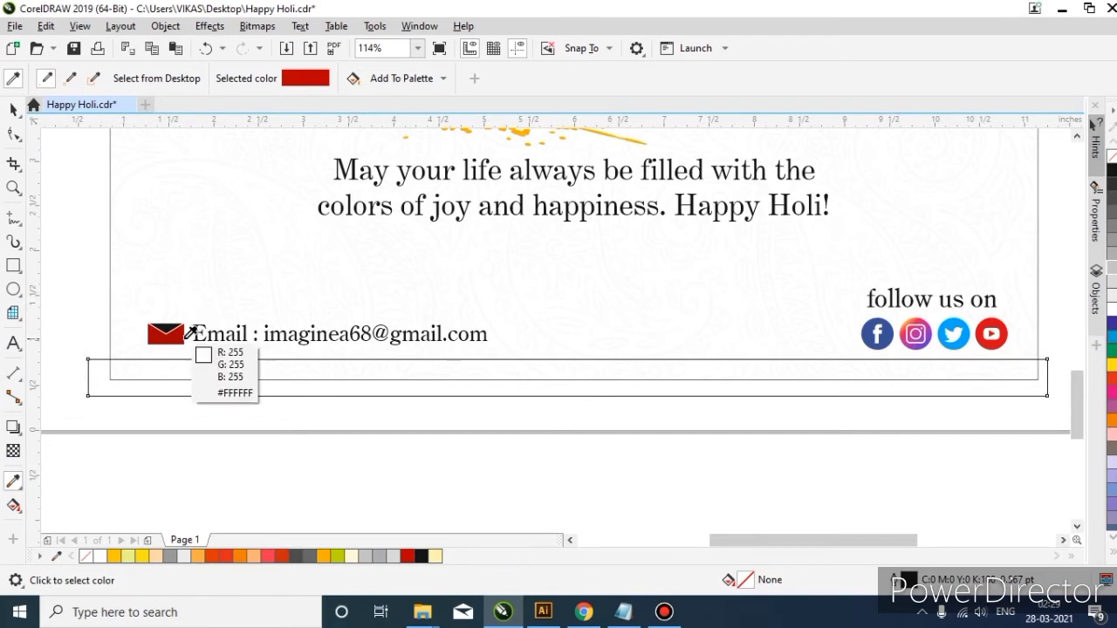
{"action": "left_click", "coordinate": [179, 332]}
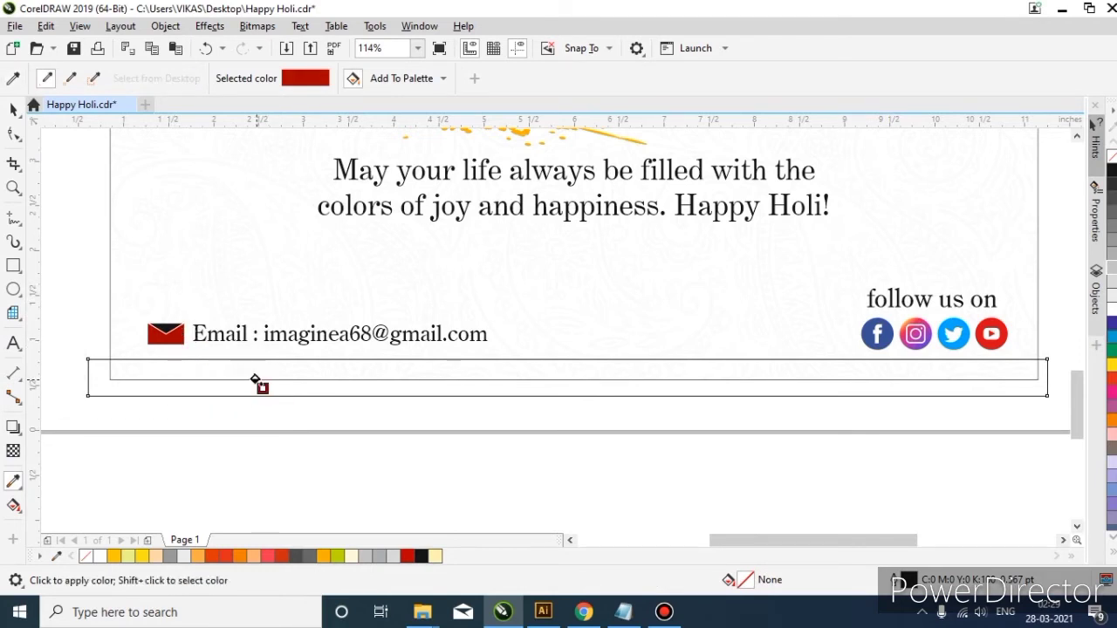
{"action": "left_click", "coordinate": [255, 381]}
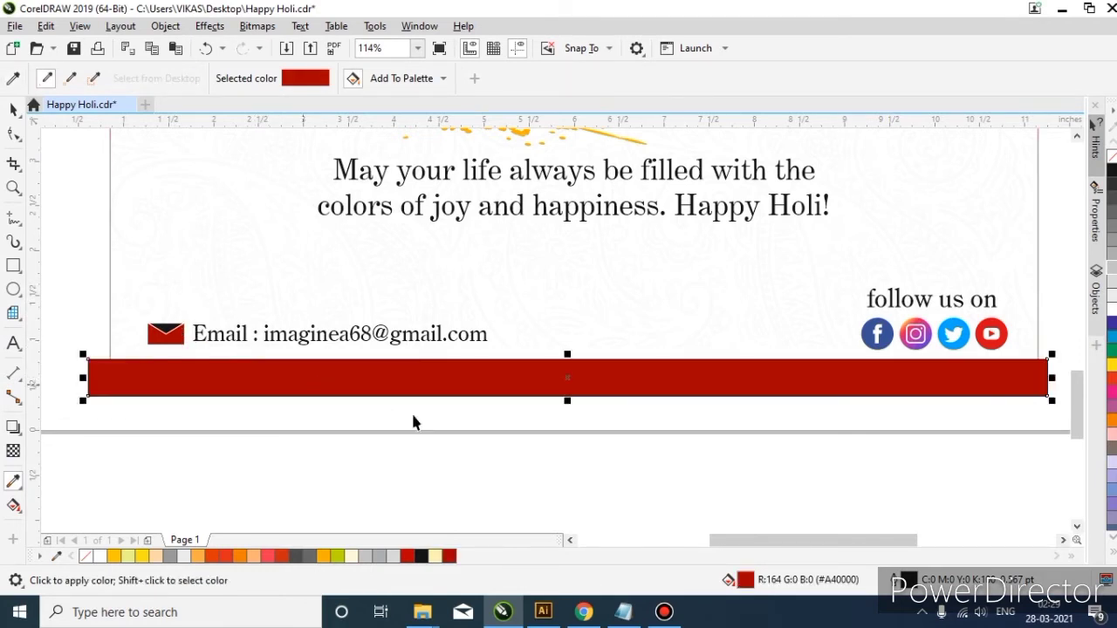
{"action": "key", "text": "space"}
{"action": "scroll", "coordinate": [476, 440], "scroll_direction": "down", "scroll_amount": 3}
{"action": "scroll", "coordinate": [471, 440], "scroll_direction": "down", "scroll_amount": 2}
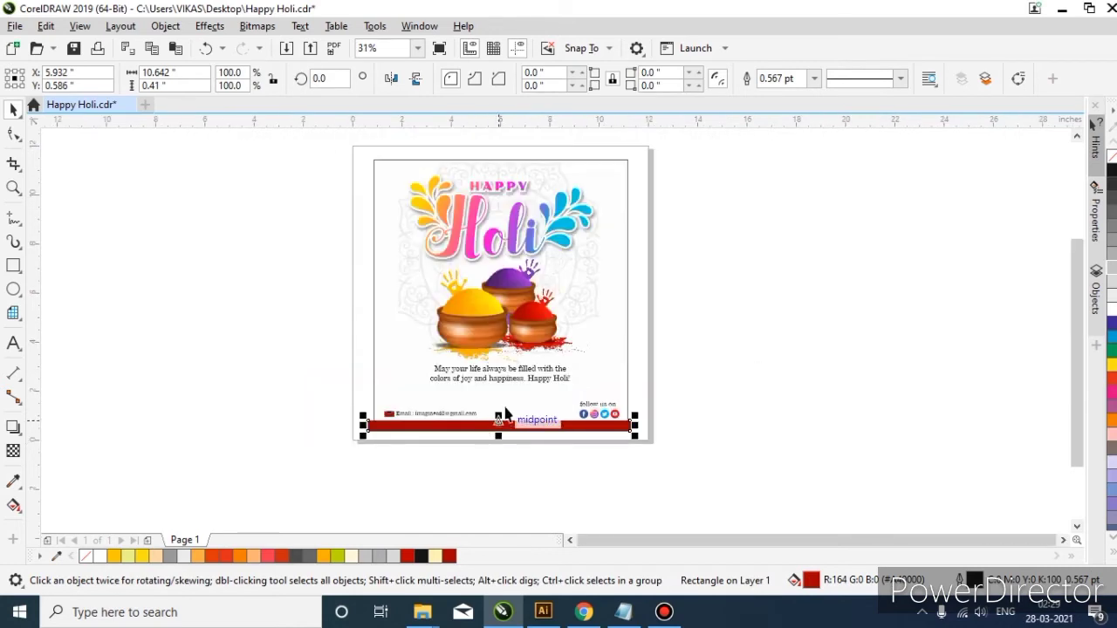
- Fill the bottom strip with the cyan sampled from the blue splash beside the Holi lettering, and remove its outline
{"action": "left_click", "coordinate": [12, 481]}
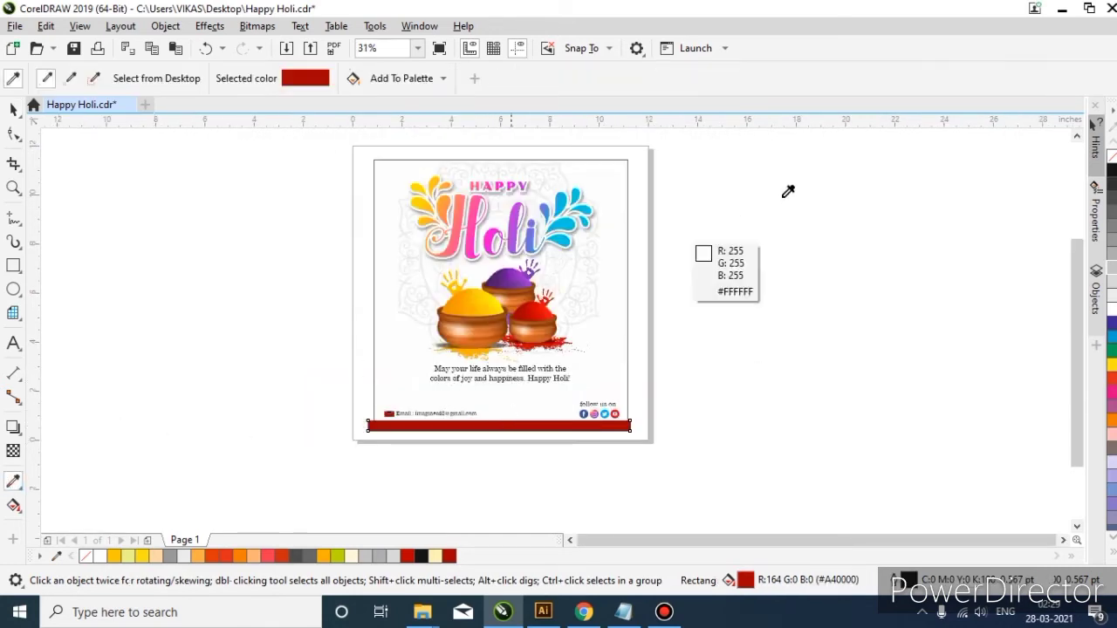
{"action": "left_click", "coordinate": [583, 228]}
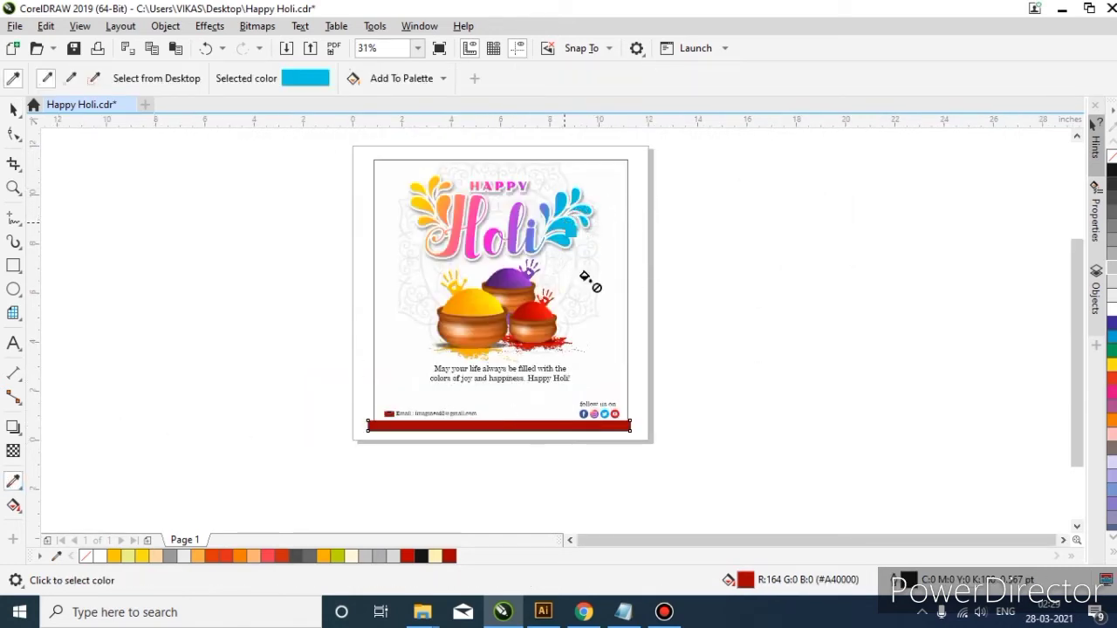
{"action": "left_click", "coordinate": [565, 427]}
{"action": "key", "text": "space"}
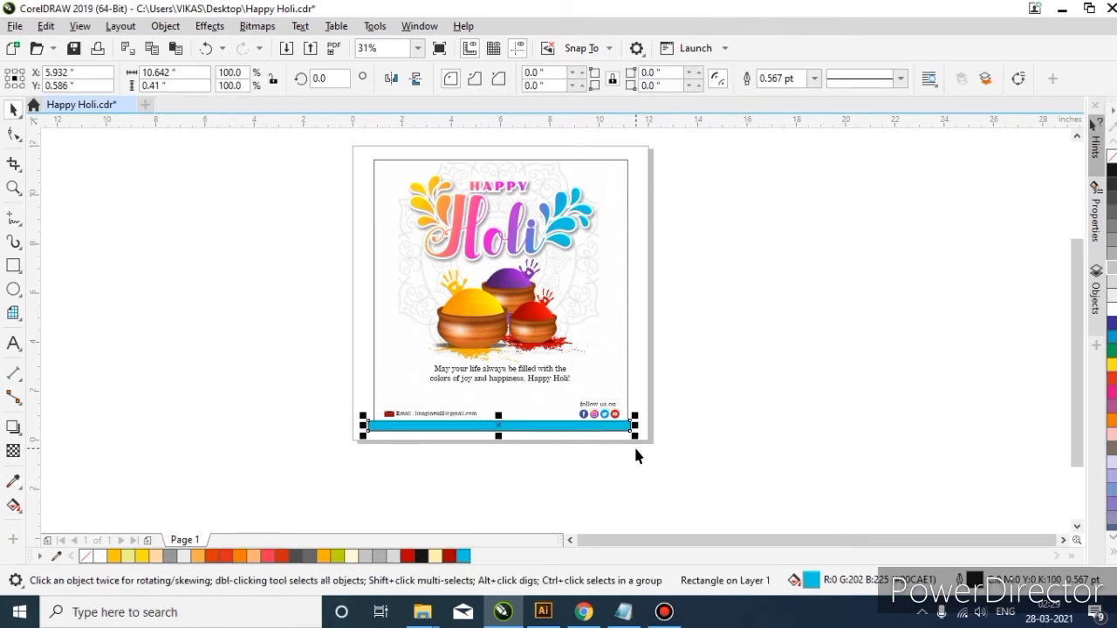
{"action": "right_click", "coordinate": [85, 556]}
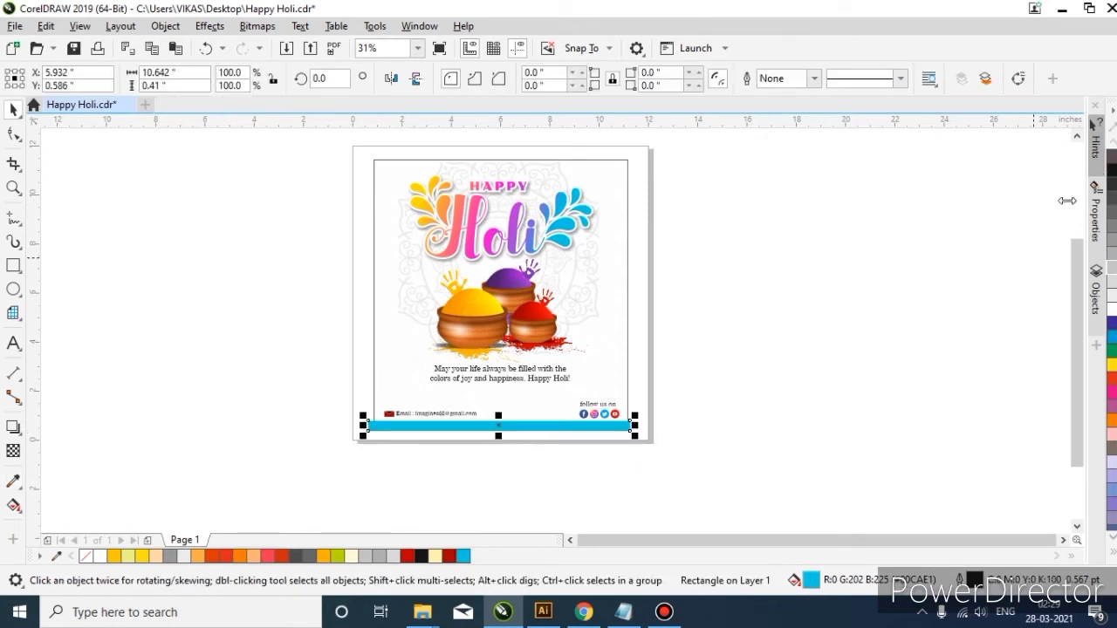
- PowerClip the cyan strip inside the page frame
{"action": "right_click", "coordinate": [517, 429]}
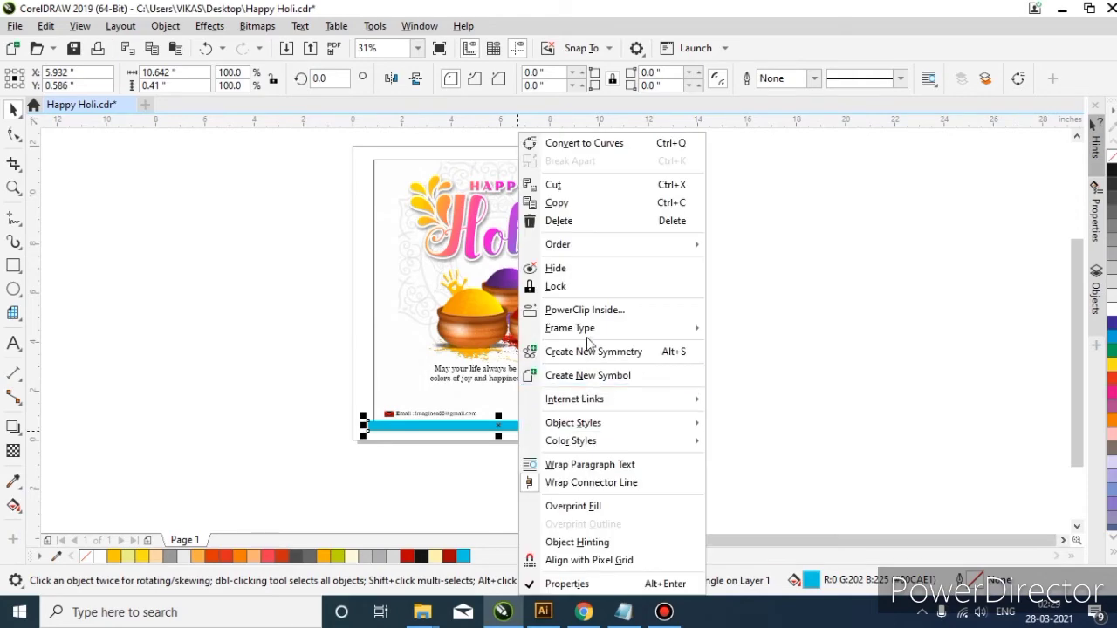
{"action": "left_click", "coordinate": [590, 310]}
{"action": "left_click", "coordinate": [604, 378]}
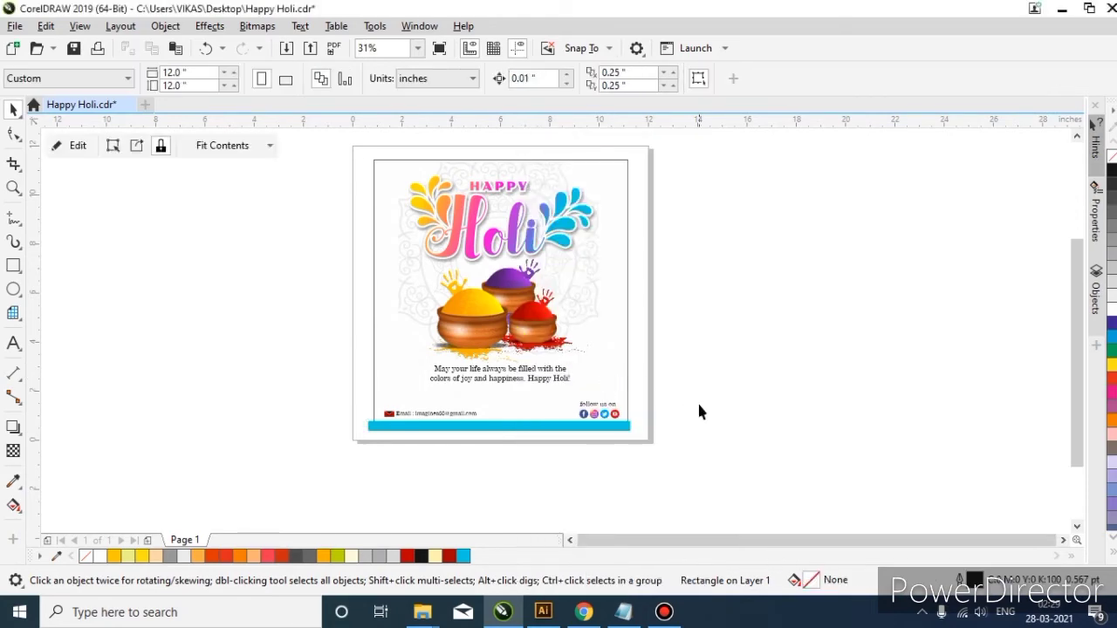
{"action": "left_click", "coordinate": [696, 400]}
- Raise the email line and the "follow us on" group together to about Y 1.4 inches
{"action": "scroll", "coordinate": [509, 429], "scroll_direction": "up", "scroll_amount": 1}
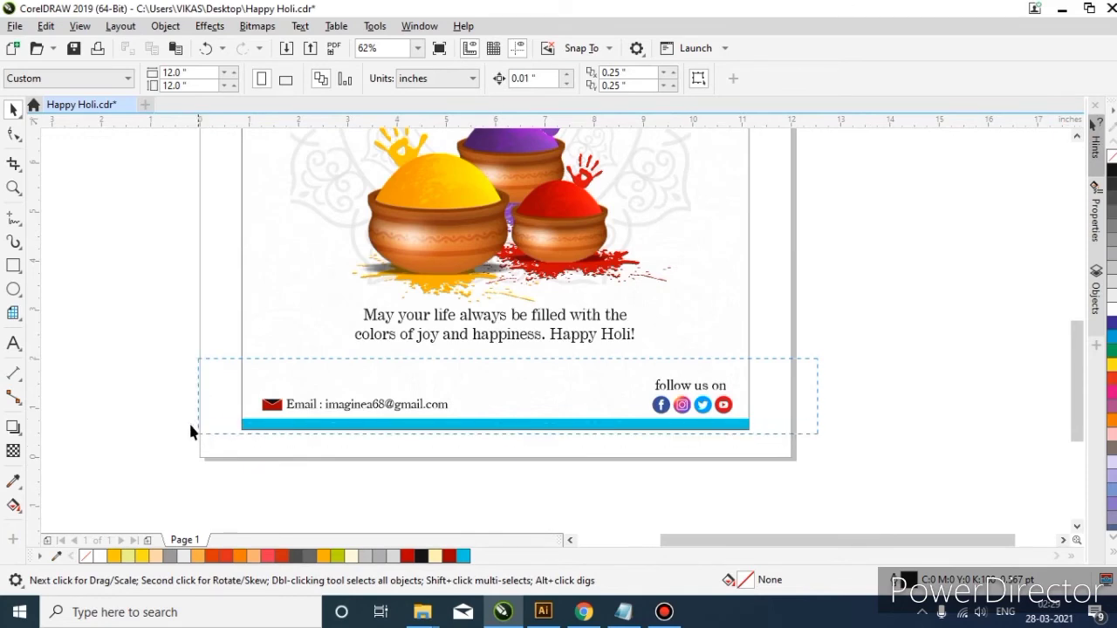
{"action": "left_click_drag", "start_coordinate": [189, 421], "coordinate": [191, 424]}
{"action": "scroll", "coordinate": [674, 398], "scroll_direction": "up", "scroll_amount": 1}
{"action": "left_click_drag", "start_coordinate": [674, 398], "coordinate": [679, 392]}
{"action": "scroll", "coordinate": [606, 381], "scroll_direction": "down", "scroll_amount": 1}
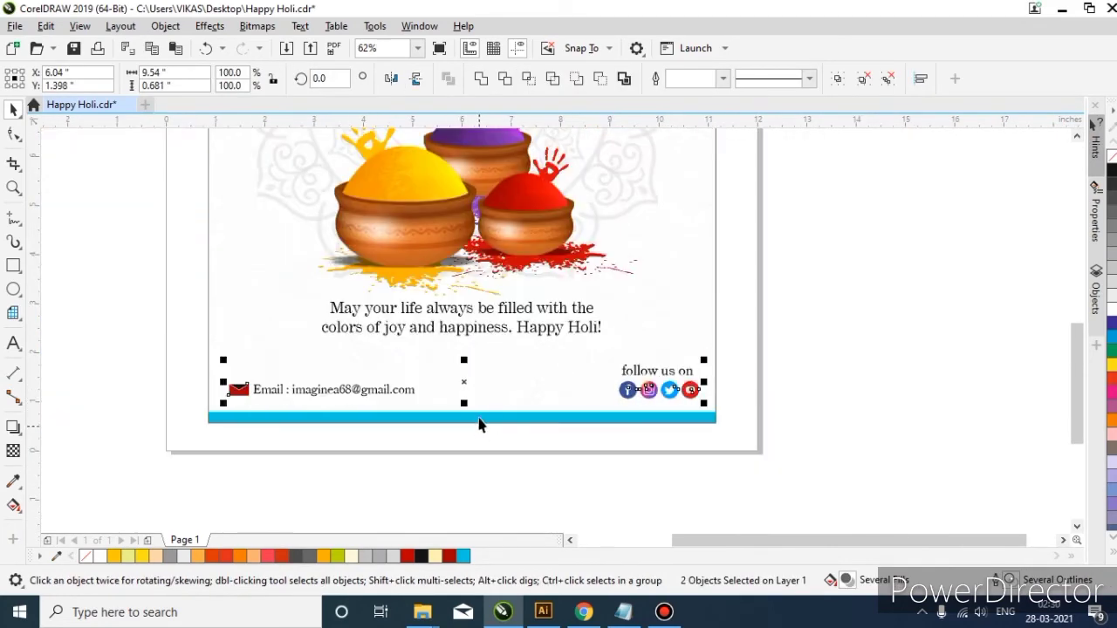
- Raise the clipped cyan strip slightly within the frame to about Y 0.665 inches
{"action": "left_click", "coordinate": [479, 423], "text": "ctrl"}
{"action": "scroll", "coordinate": [465, 410], "scroll_direction": "up", "scroll_amount": 2}
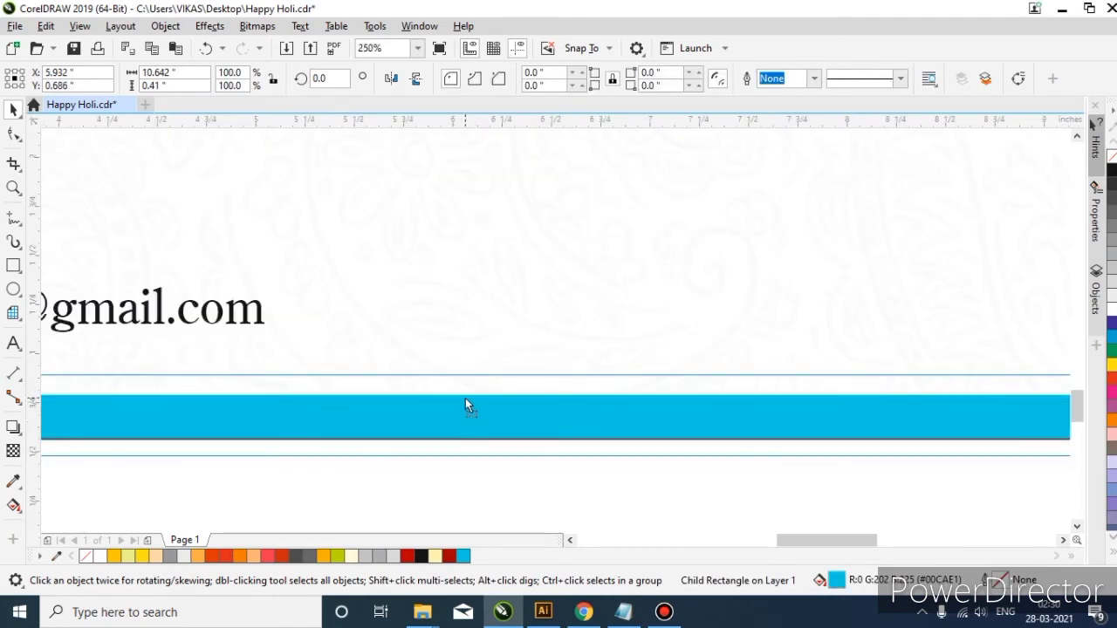
{"action": "scroll", "coordinate": [480, 408], "scroll_direction": "down", "scroll_amount": 3}
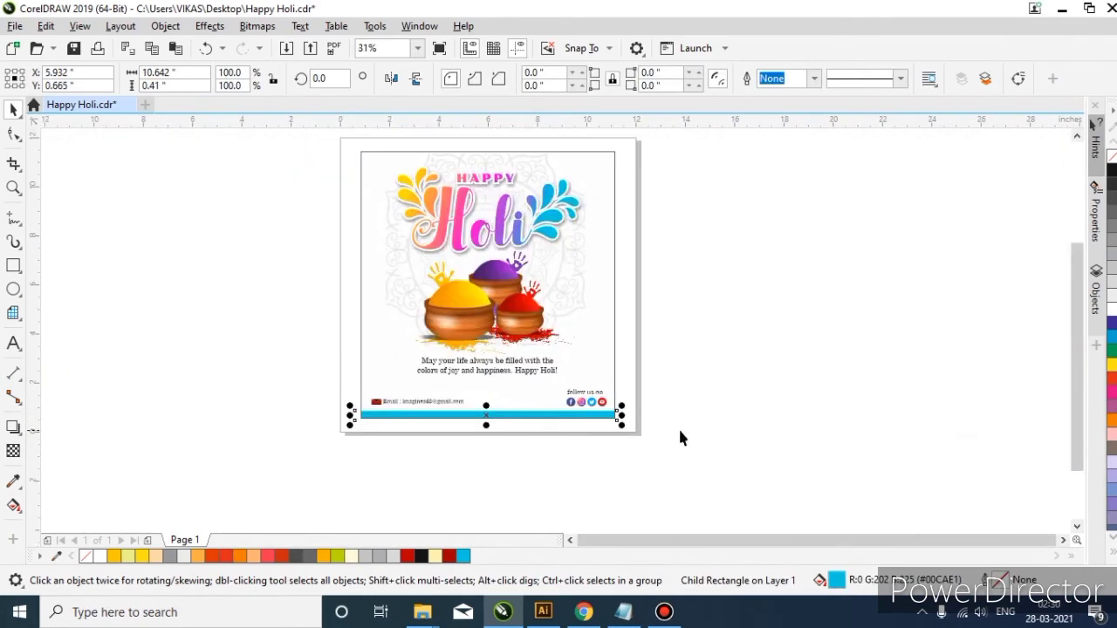
{"action": "left_click", "coordinate": [681, 436]}
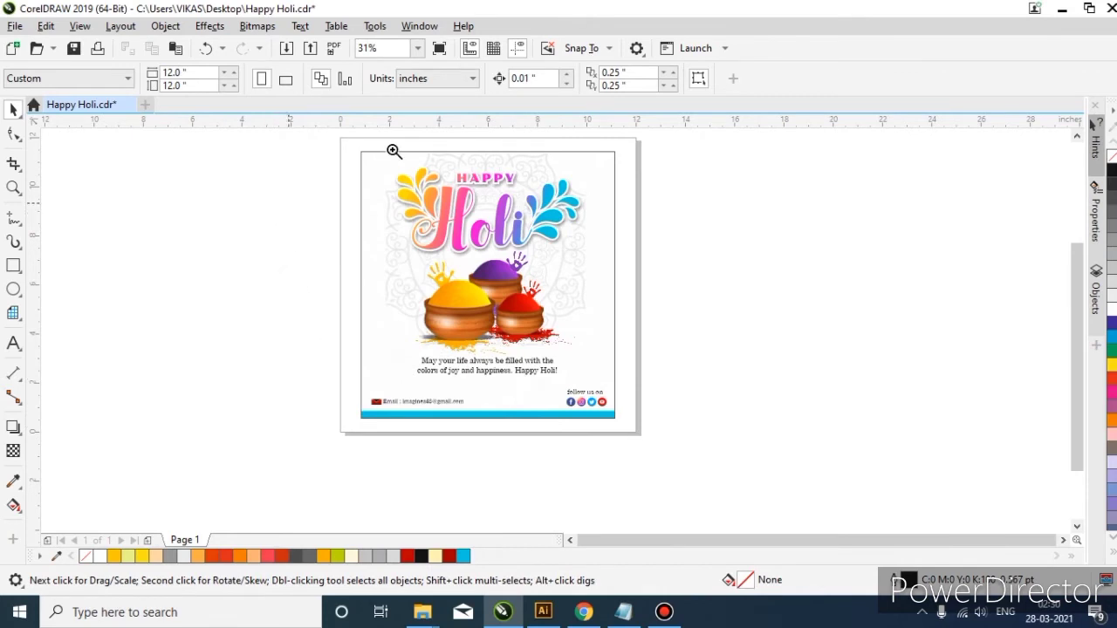
- Try to recolour the clipped strip with the blue-violet sampled from the letter i of Holi, and undo the fill
{"action": "key", "text": "z"}
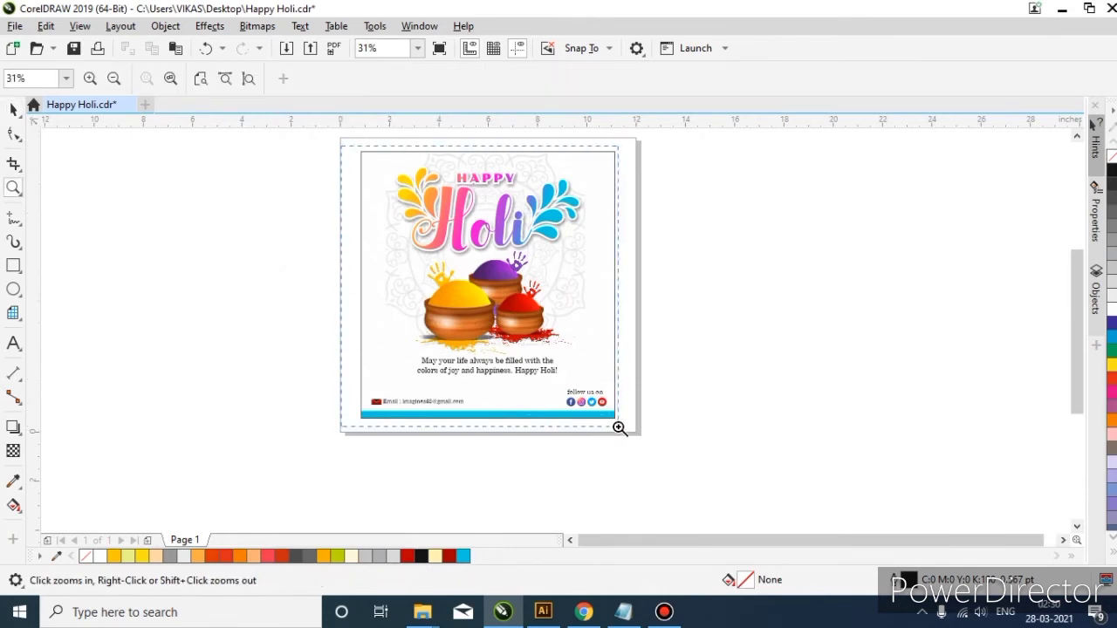
{"action": "key", "text": "shift+F4"}
{"action": "key", "text": "space"}
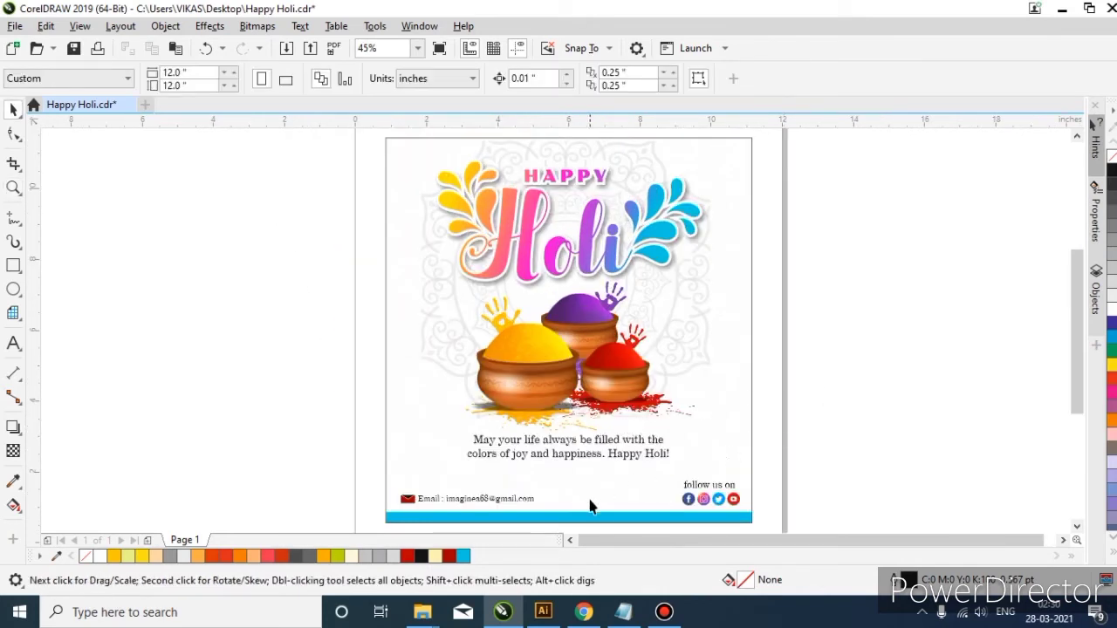
{"action": "left_click", "coordinate": [12, 482]}
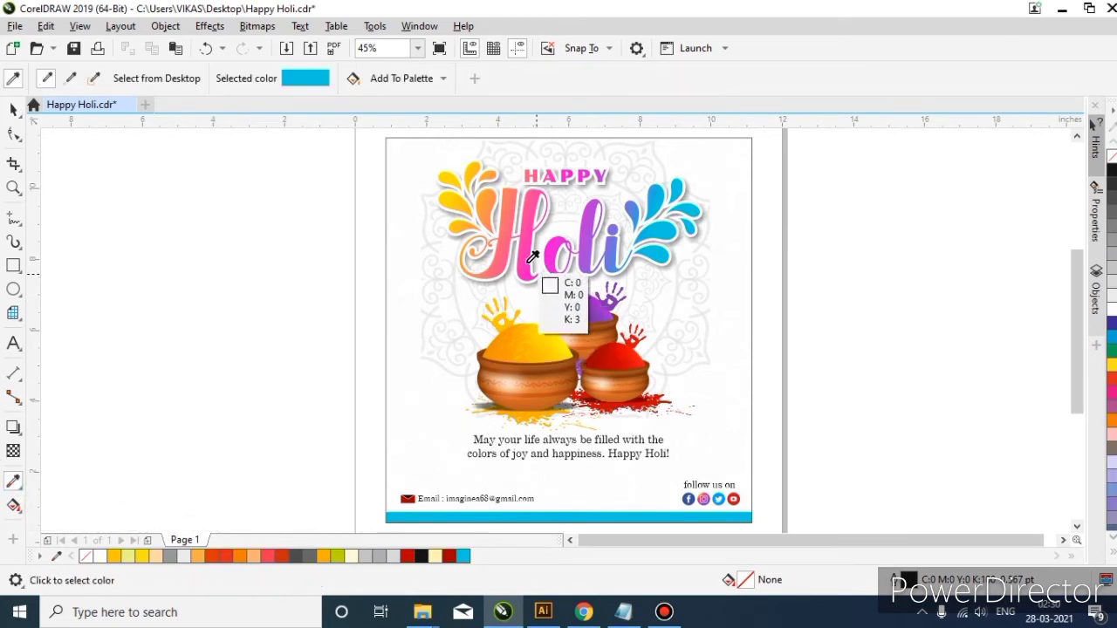
{"action": "left_click", "coordinate": [611, 240]}
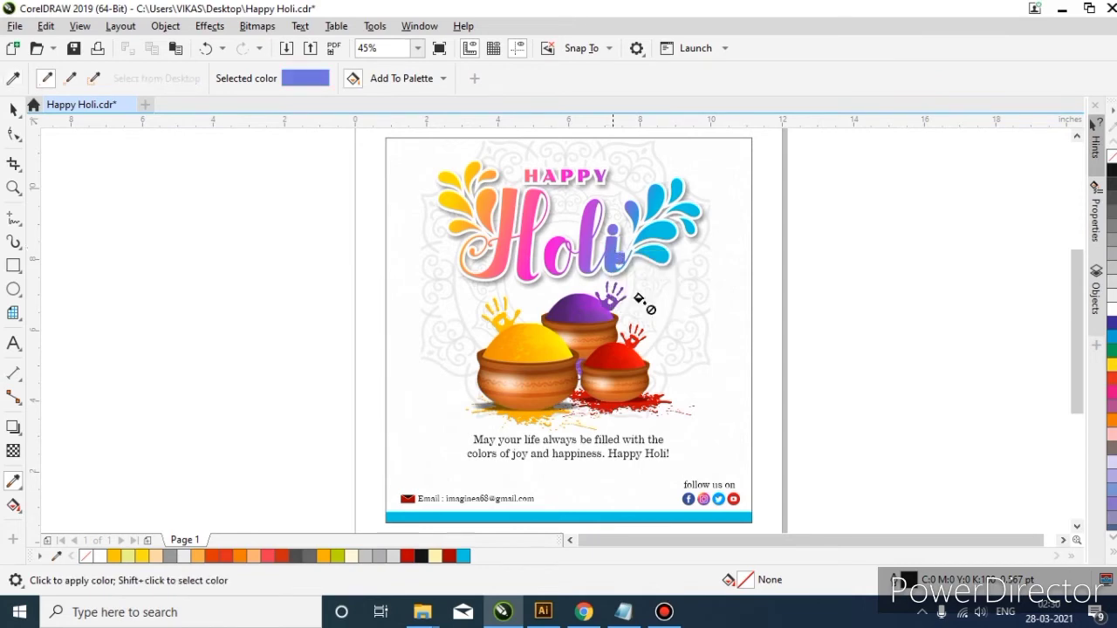
{"action": "left_click", "coordinate": [661, 516]}
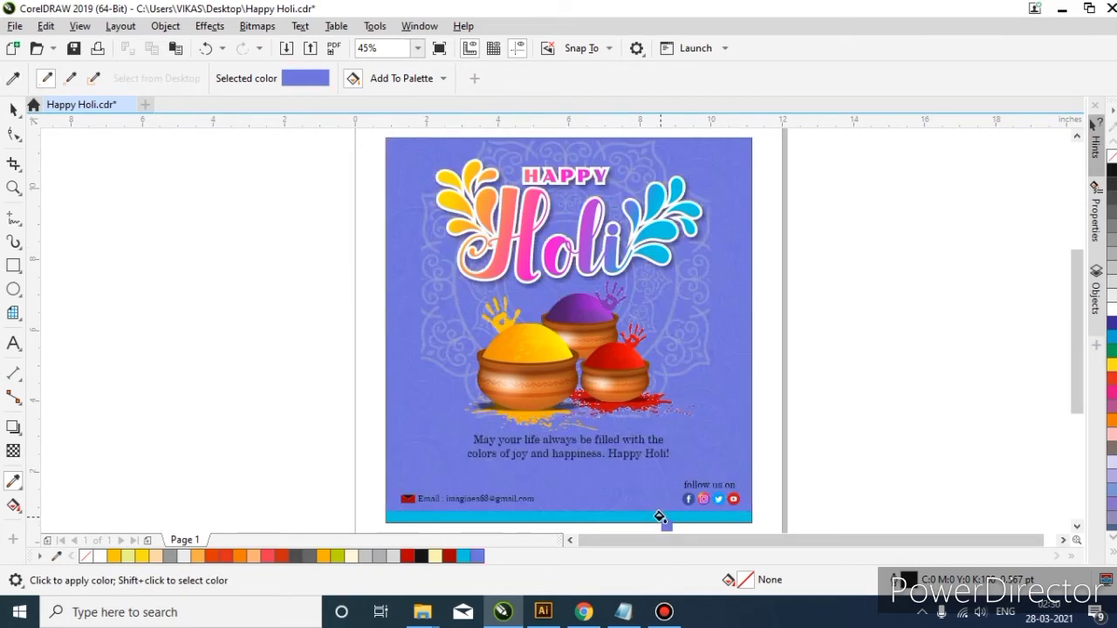
{"action": "key", "text": "ctrl+z"}
{"action": "key", "text": "space"}
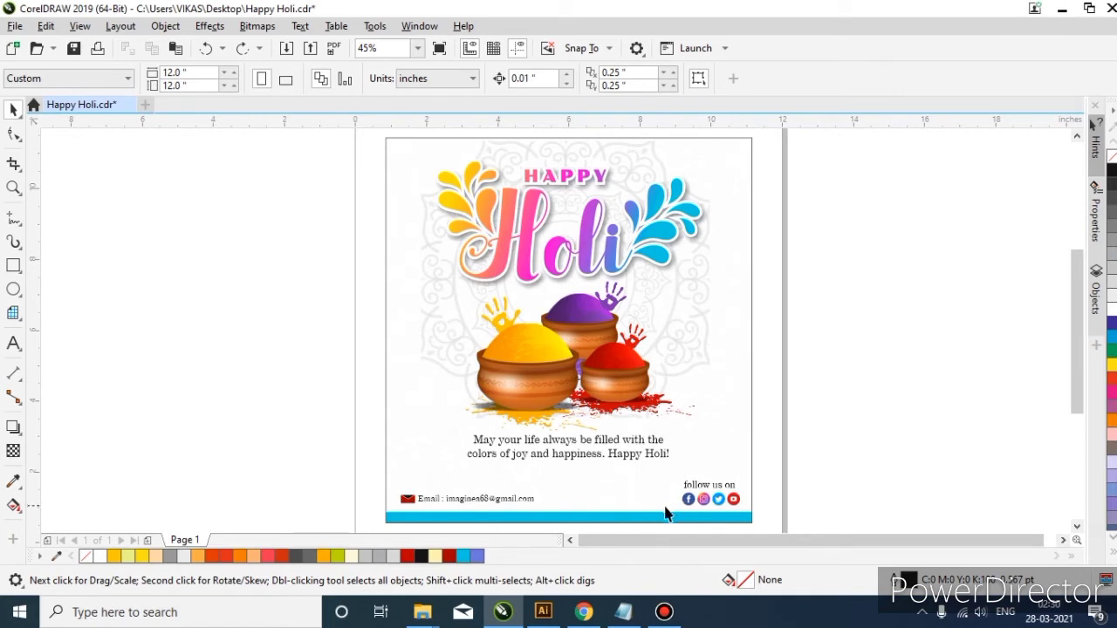
- Select the strip inside the clipped frame and fill it with the sampled blue-violet from the document palette
{"action": "left_click", "coordinate": [658, 520], "text": "ctrl"}
{"action": "left_click", "coordinate": [475, 552]}
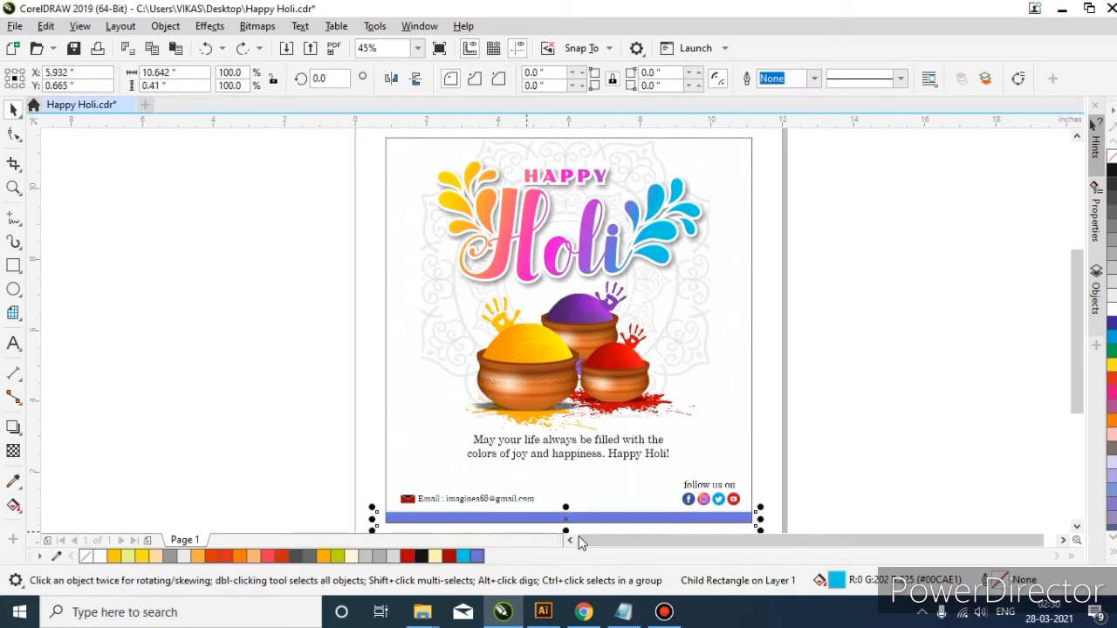
{"action": "left_click", "coordinate": [791, 472]}
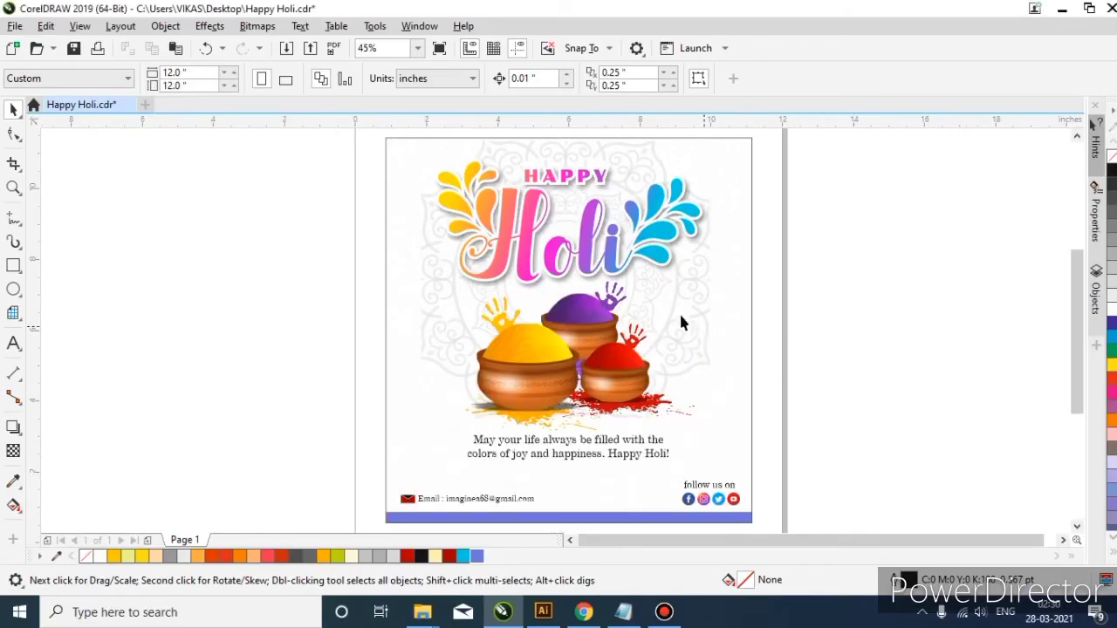
- Take the blue-violet strip out of the frame's PowerClip by cutting it and pasting it onto the page
{"action": "left_click", "coordinate": [576, 242]}
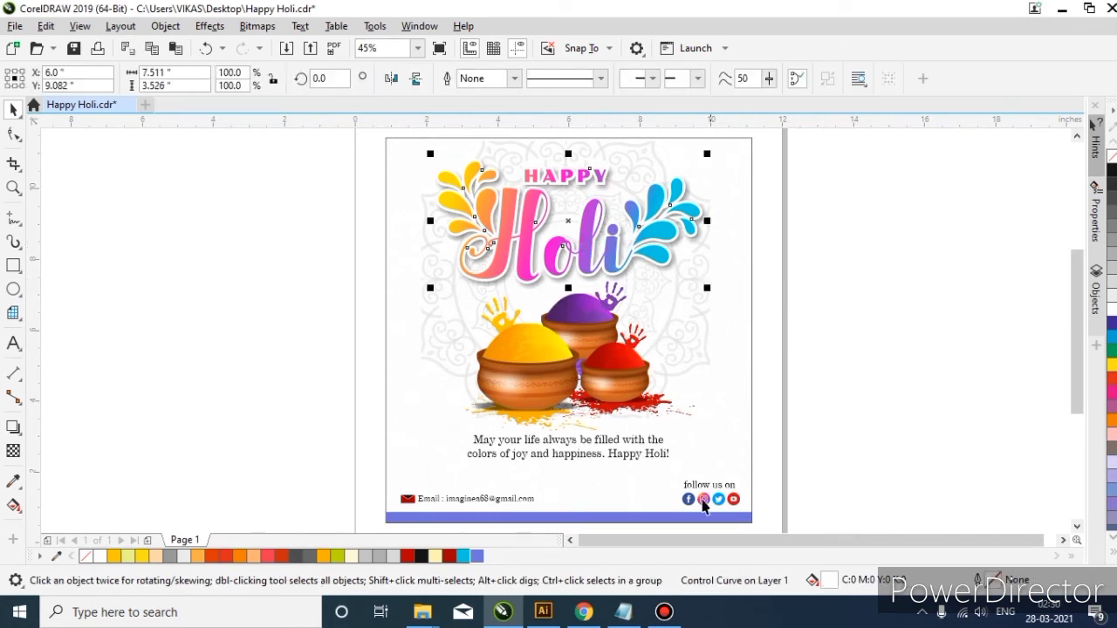
{"action": "left_click", "coordinate": [669, 518]}
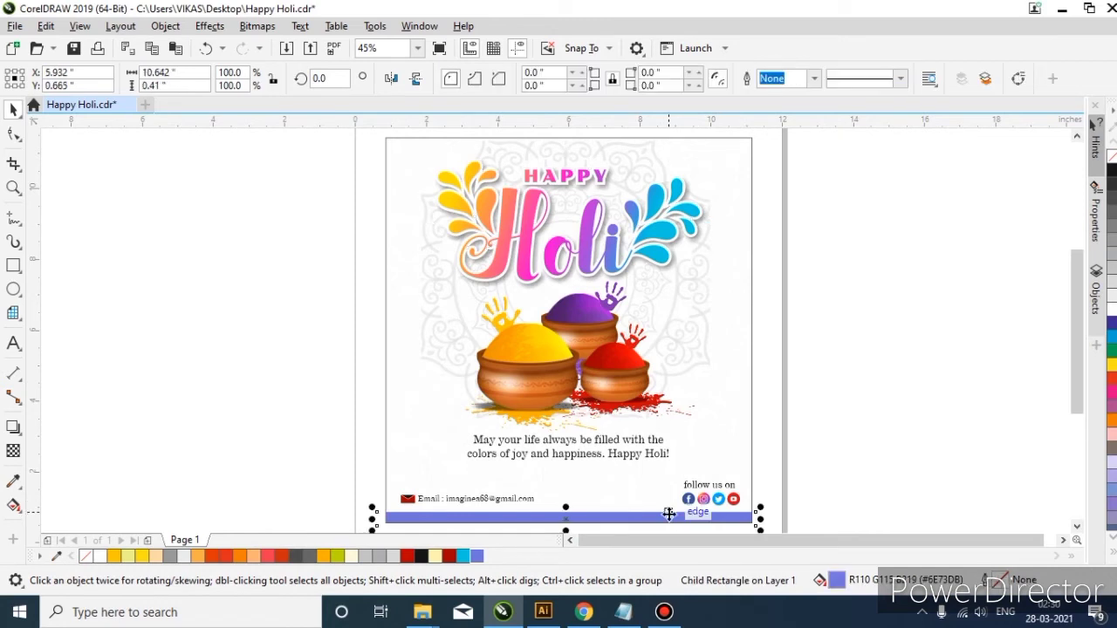
{"action": "key", "text": "ctrl+x"}
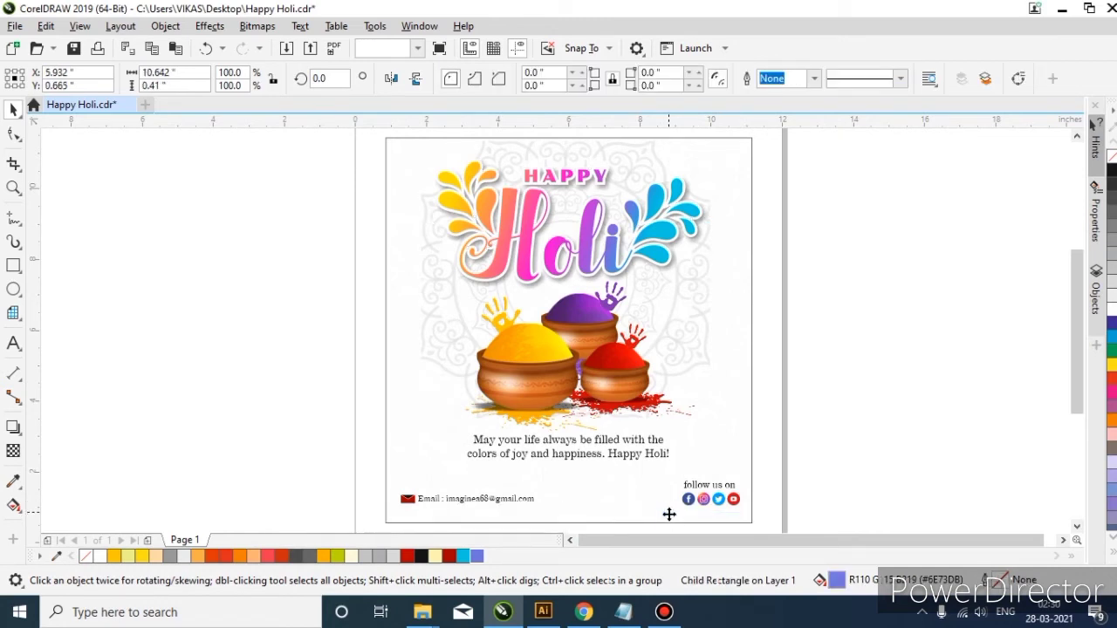
{"action": "key", "text": "ctrl+v"}
{"action": "left_click", "coordinate": [838, 450]}
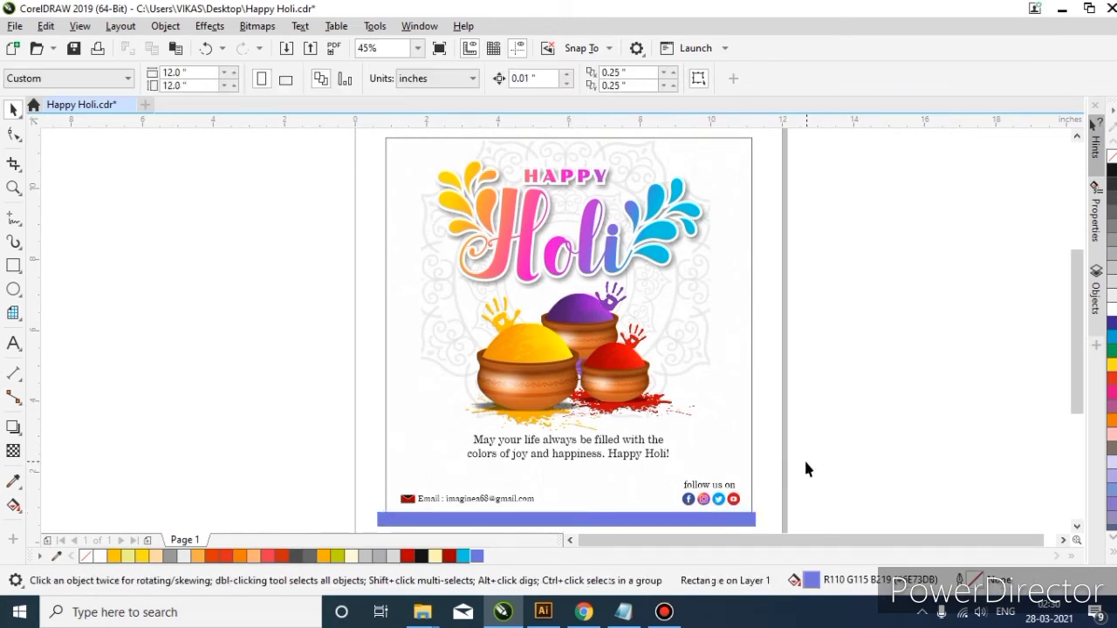
{"action": "left_click", "coordinate": [729, 521]}
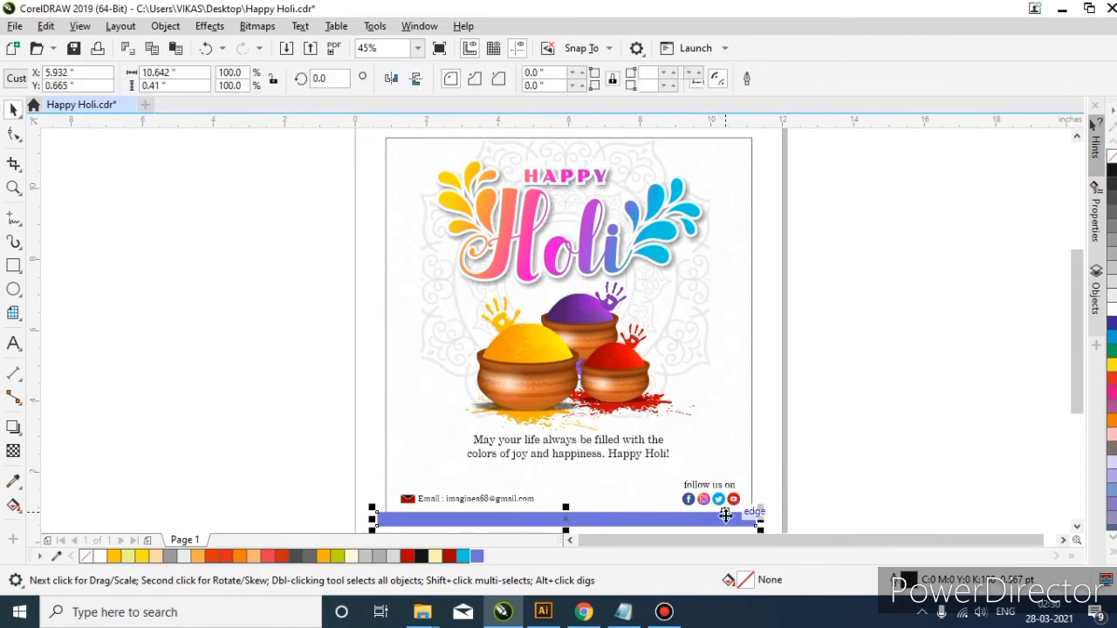
{"action": "left_click", "coordinate": [867, 464]}
- Apply a horizontal linear fountain fill to the strip, from its blue-violet to a purple sampled from the Holi lettering
{"action": "left_click", "coordinate": [570, 521]}
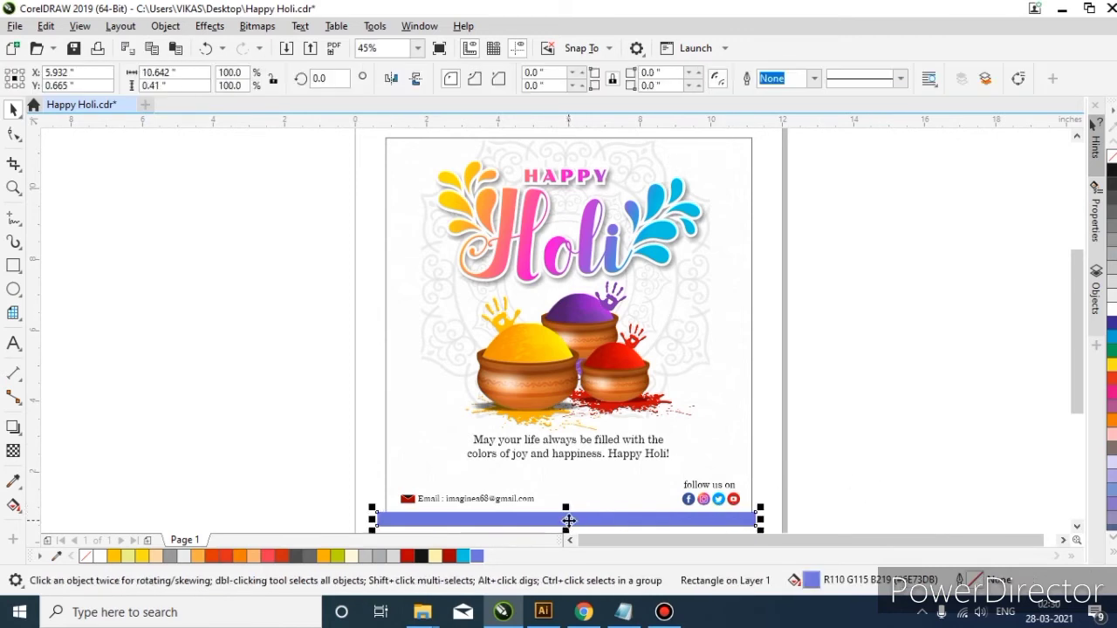
{"action": "key", "text": "g"}
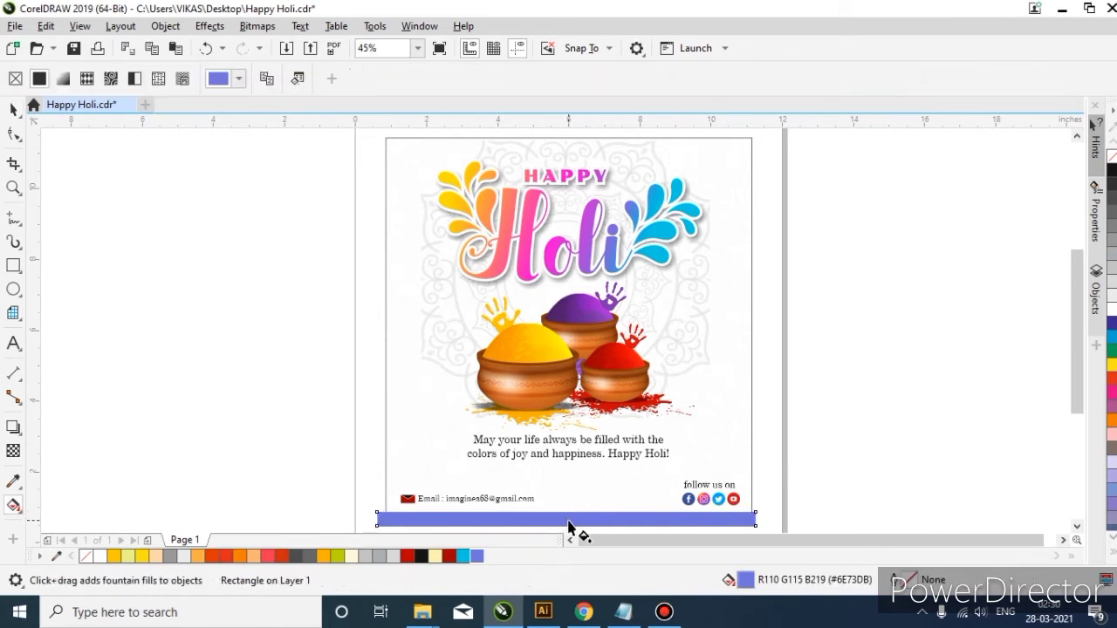
{"action": "left_click_drag", "start_coordinate": [560, 522], "coordinate": [650, 522]}
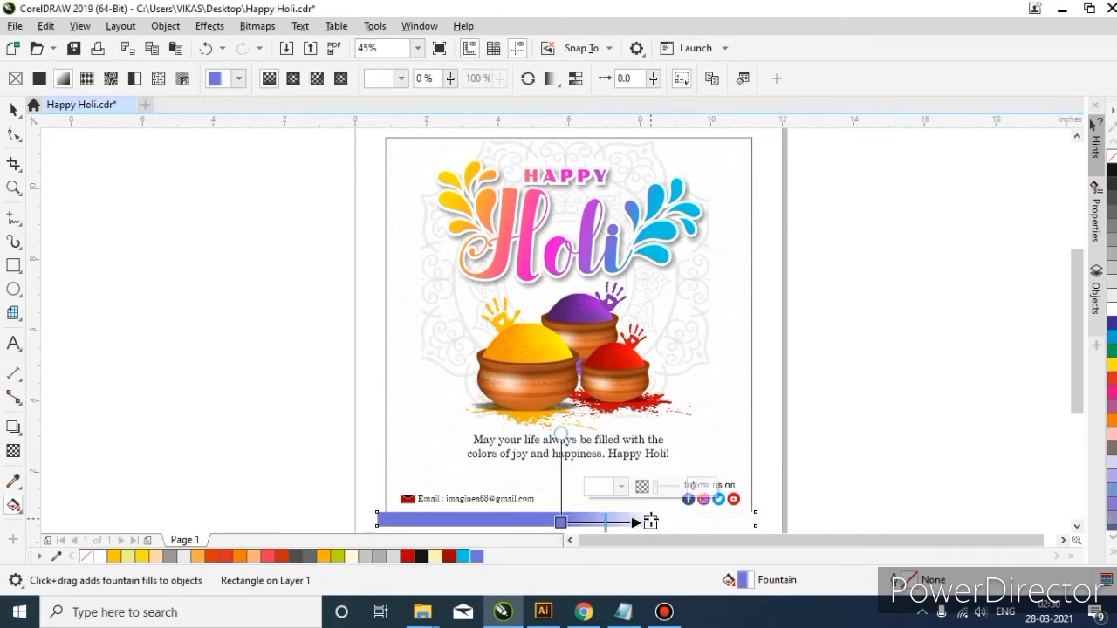
{"action": "left_click", "coordinate": [620, 487]}
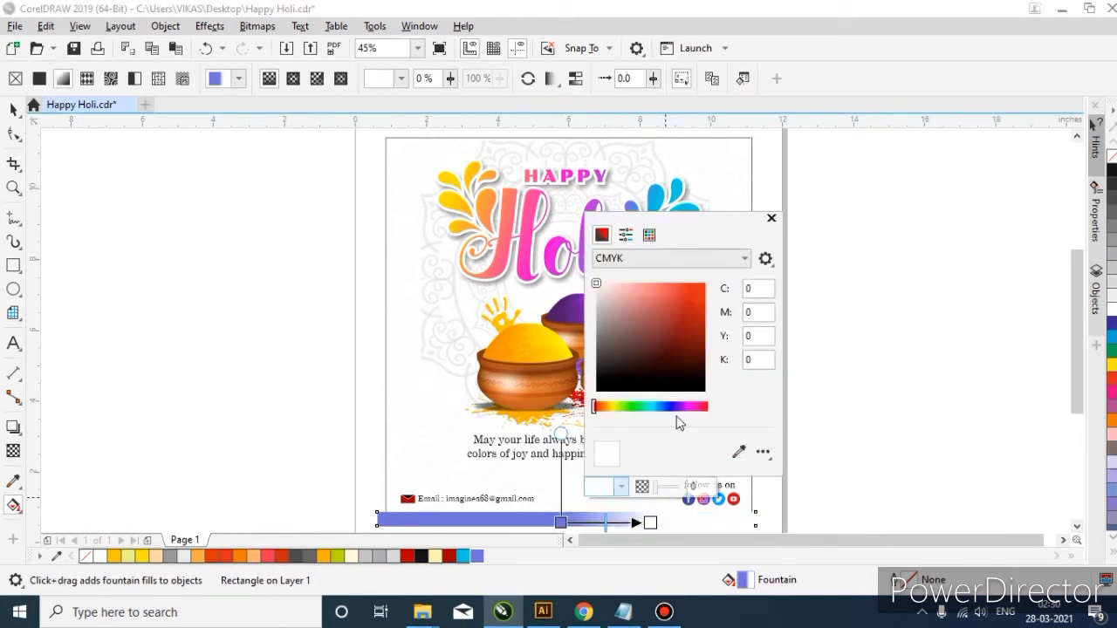
{"action": "left_click", "coordinate": [738, 451]}
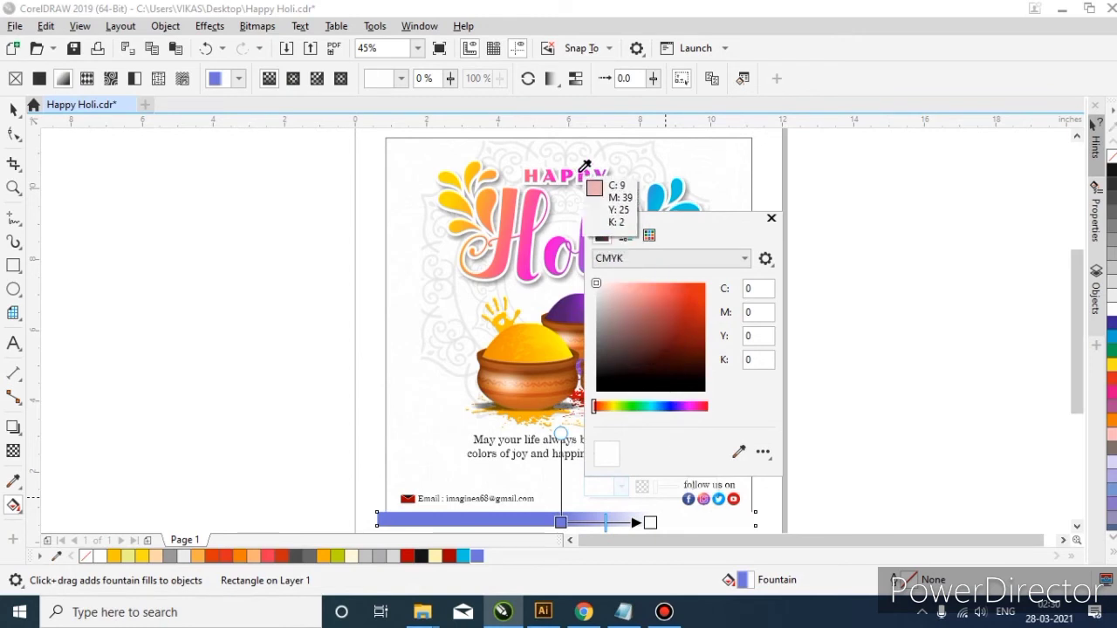
{"action": "left_click", "coordinate": [601, 193]}
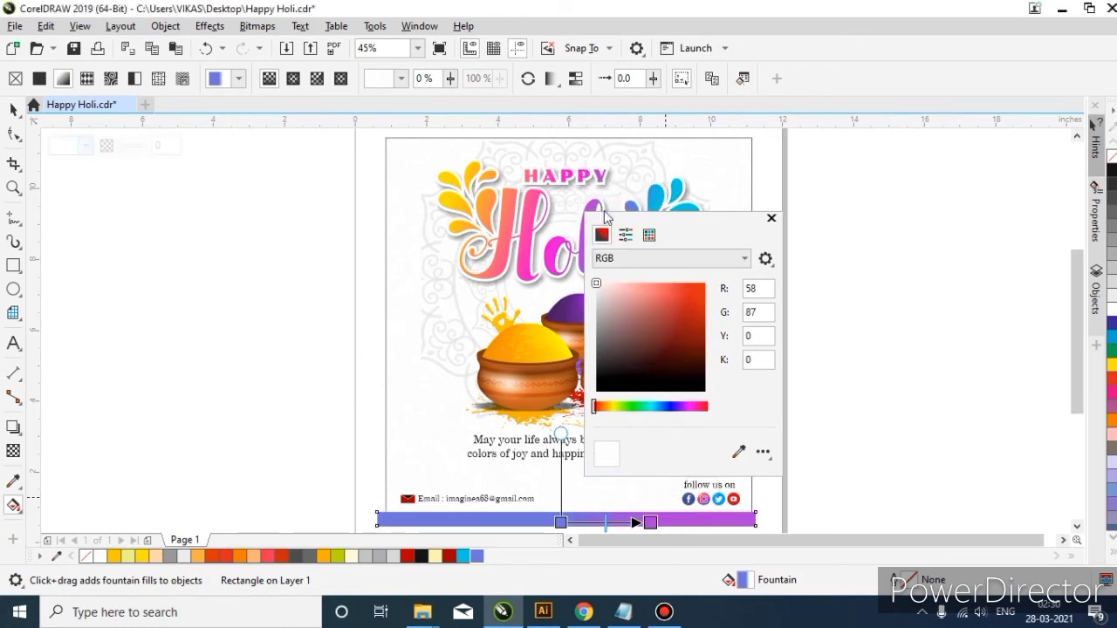
{"action": "left_click_drag", "start_coordinate": [682, 228], "coordinate": [896, 229]}
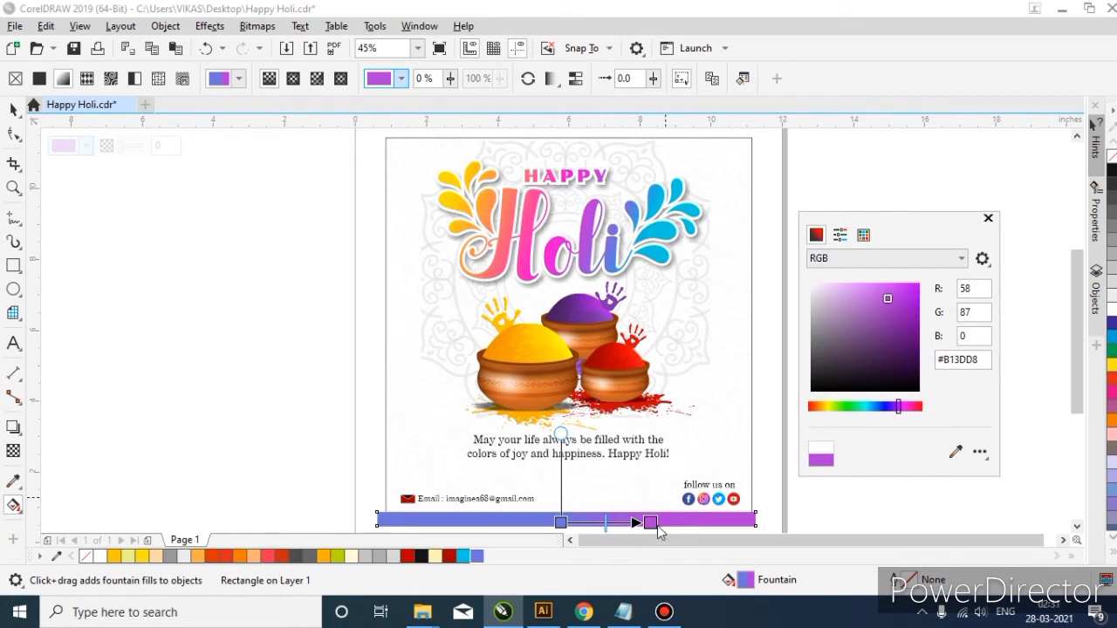
- Extend the gradient's start toward the strip's left end and add a 54% colour node in the strip's blue-violet #6E73DB
{"action": "left_click", "coordinate": [561, 522]}
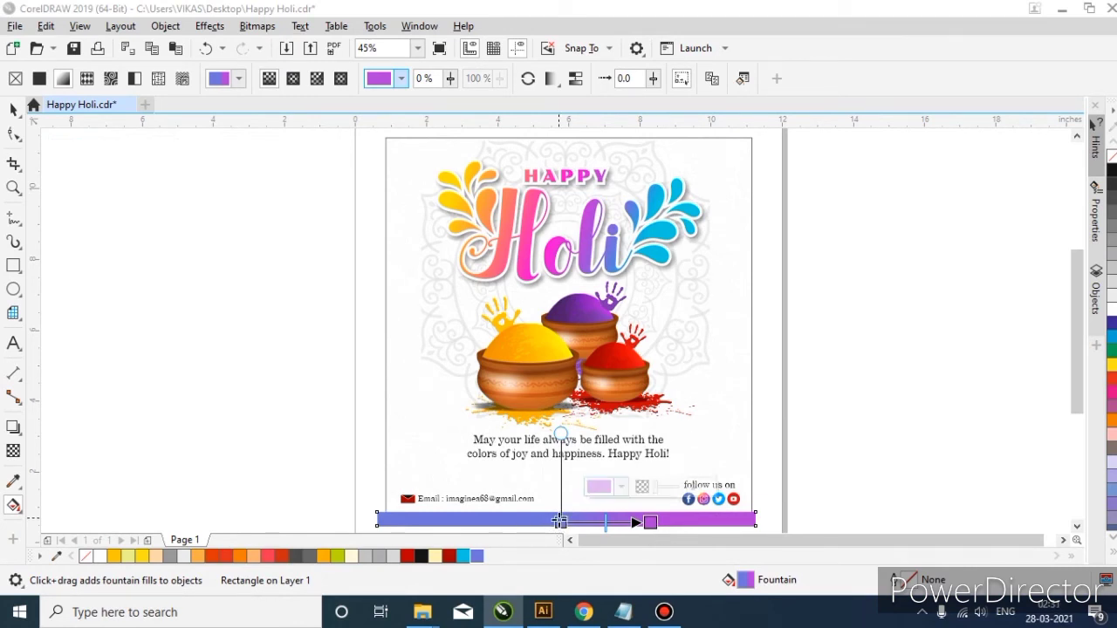
{"action": "left_click_drag", "start_coordinate": [561, 521], "coordinate": [453, 522]}
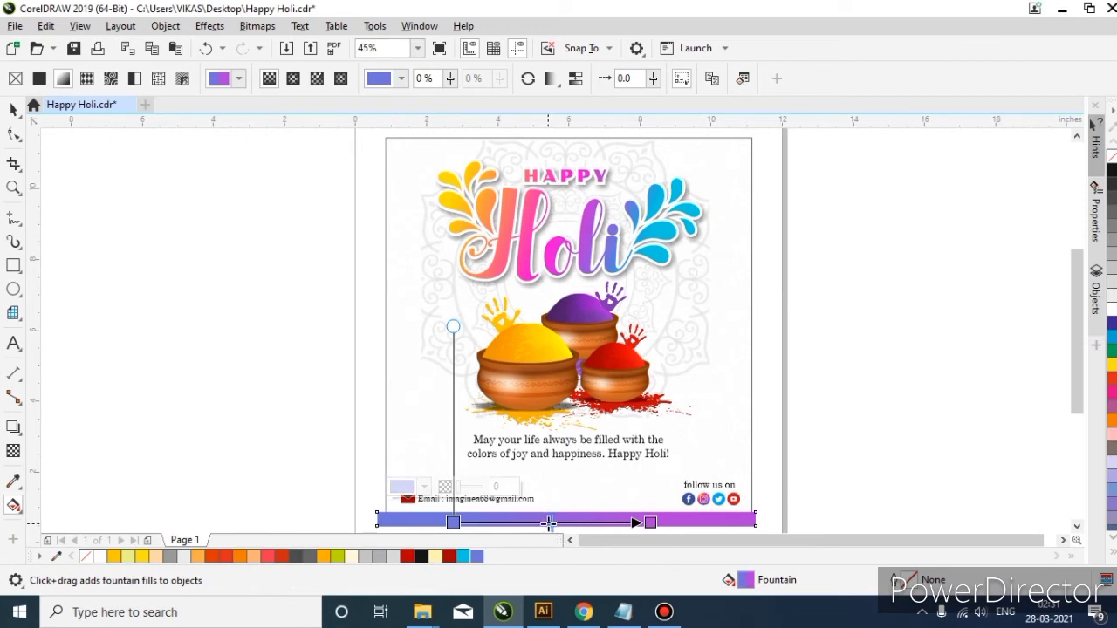
{"action": "double_click", "coordinate": [560, 522]}
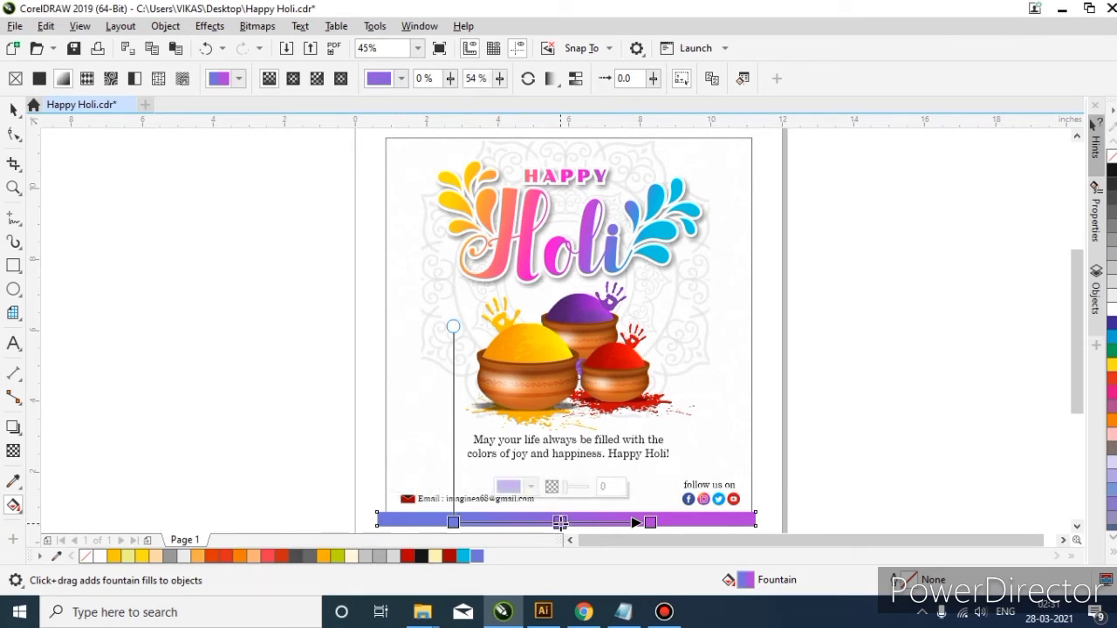
{"action": "left_click", "coordinate": [532, 487]}
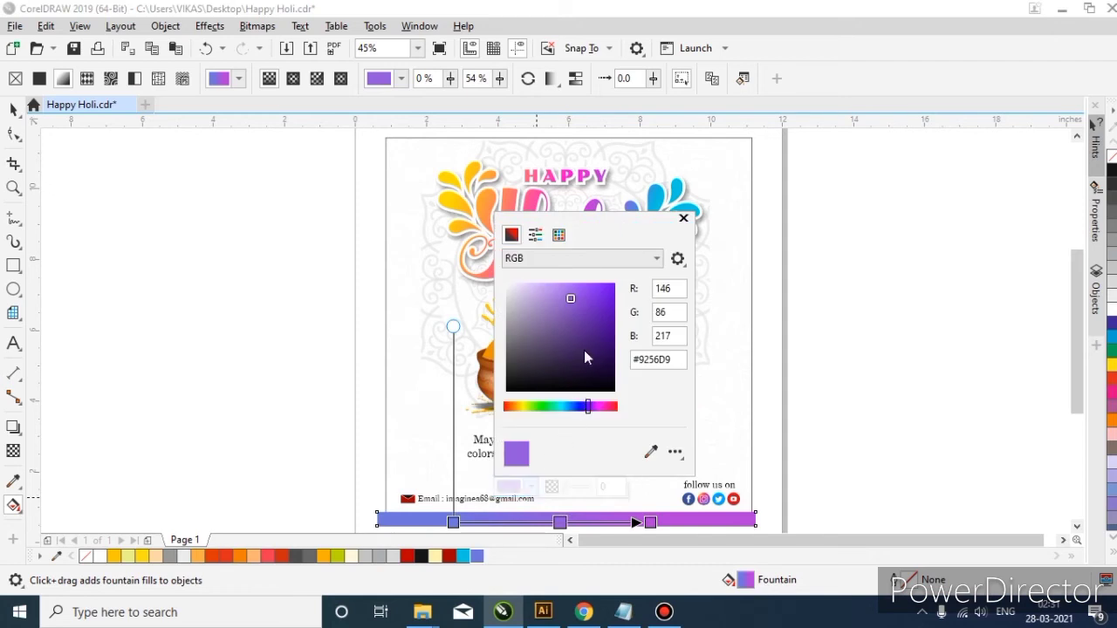
{"action": "left_click", "coordinate": [650, 452]}
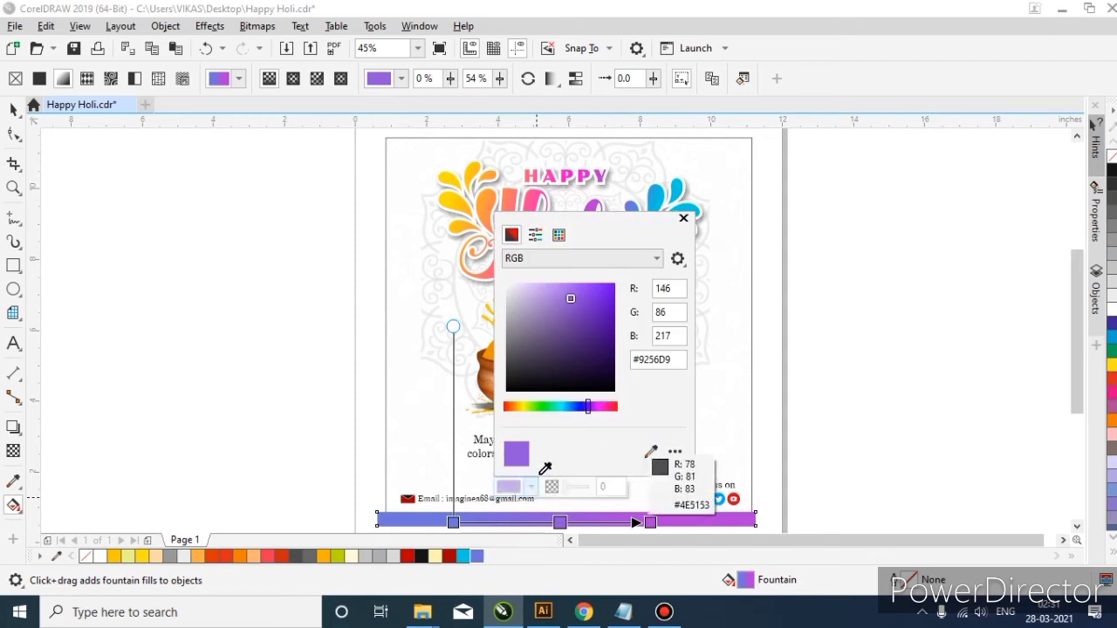
{"action": "left_click", "coordinate": [425, 527]}
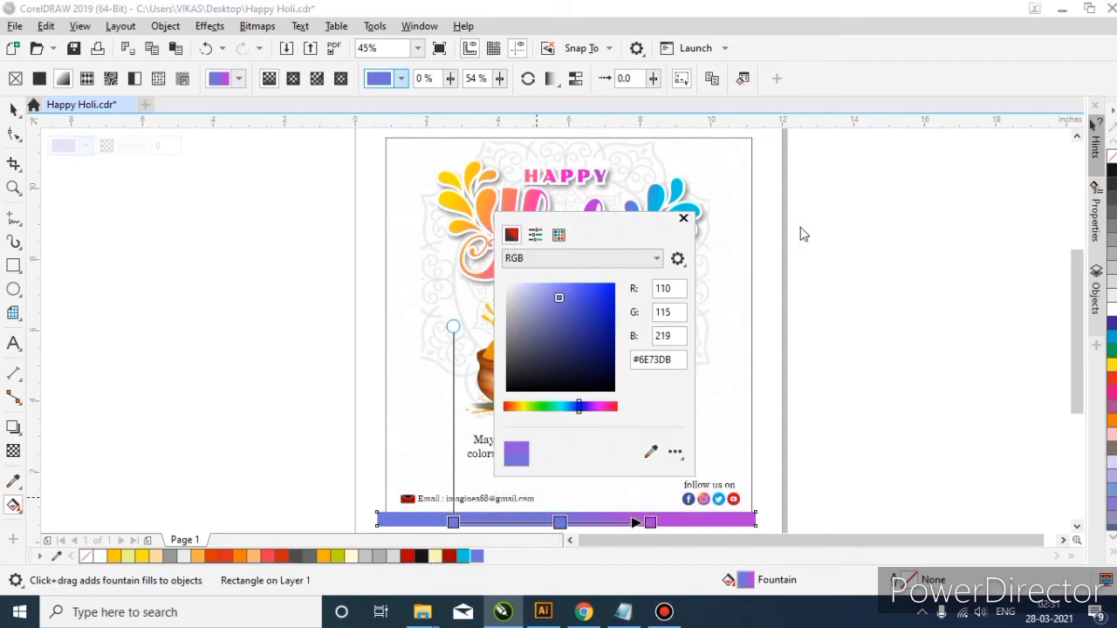
{"action": "left_click_drag", "start_coordinate": [598, 230], "coordinate": [853, 230]}
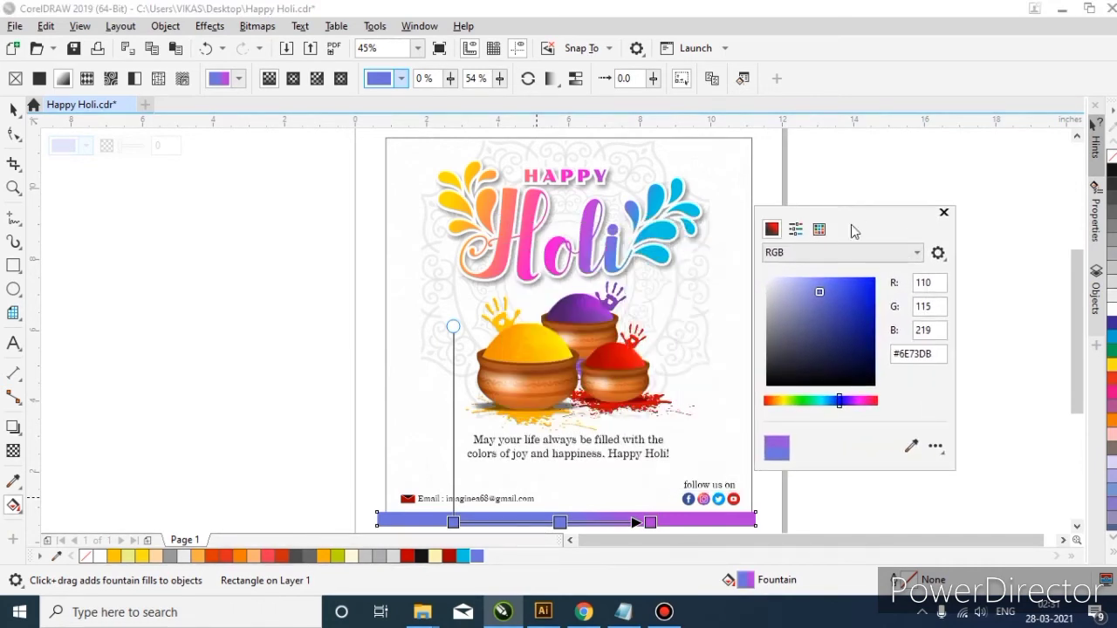
- Recolour the gradient's start node with the pink sampled from the letter H of Holi
{"action": "left_click", "coordinate": [453, 522]}
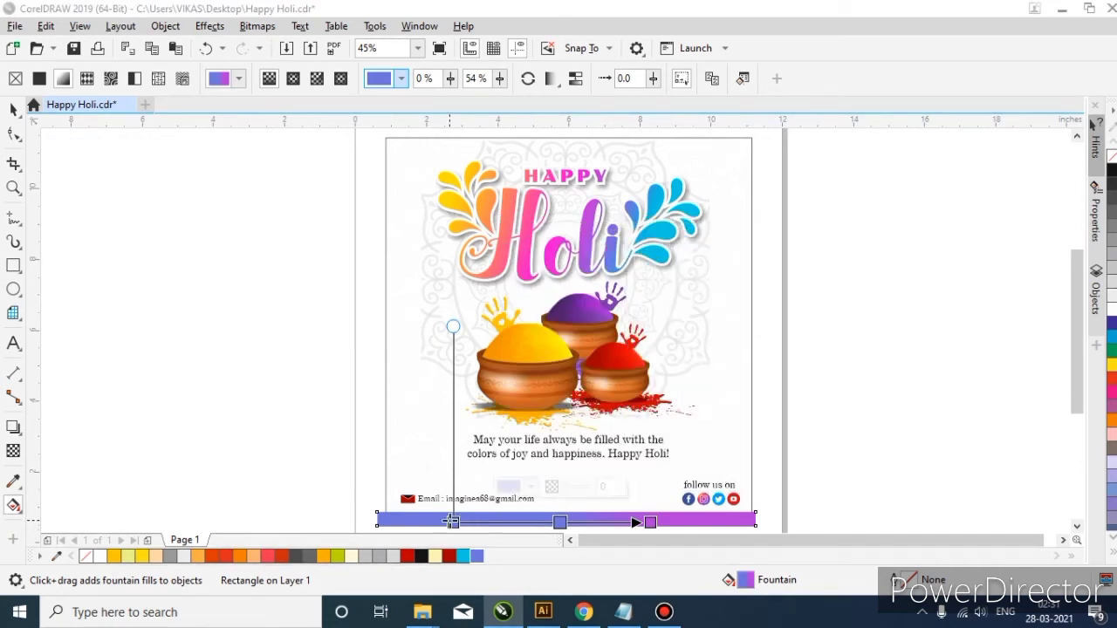
{"action": "left_click", "coordinate": [403, 486]}
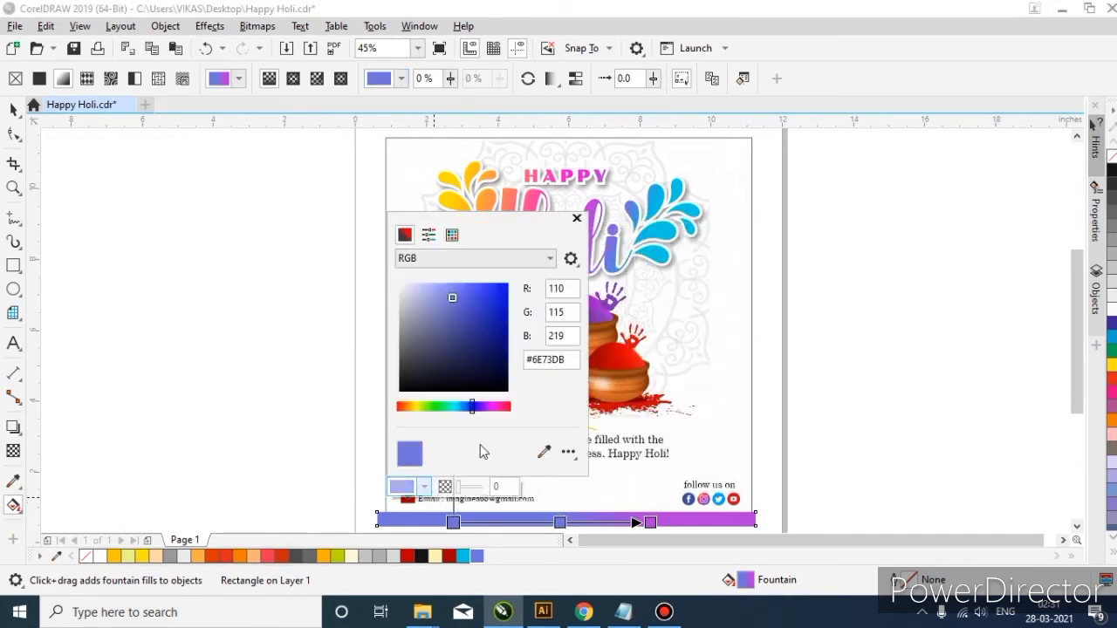
{"action": "left_click", "coordinate": [543, 451]}
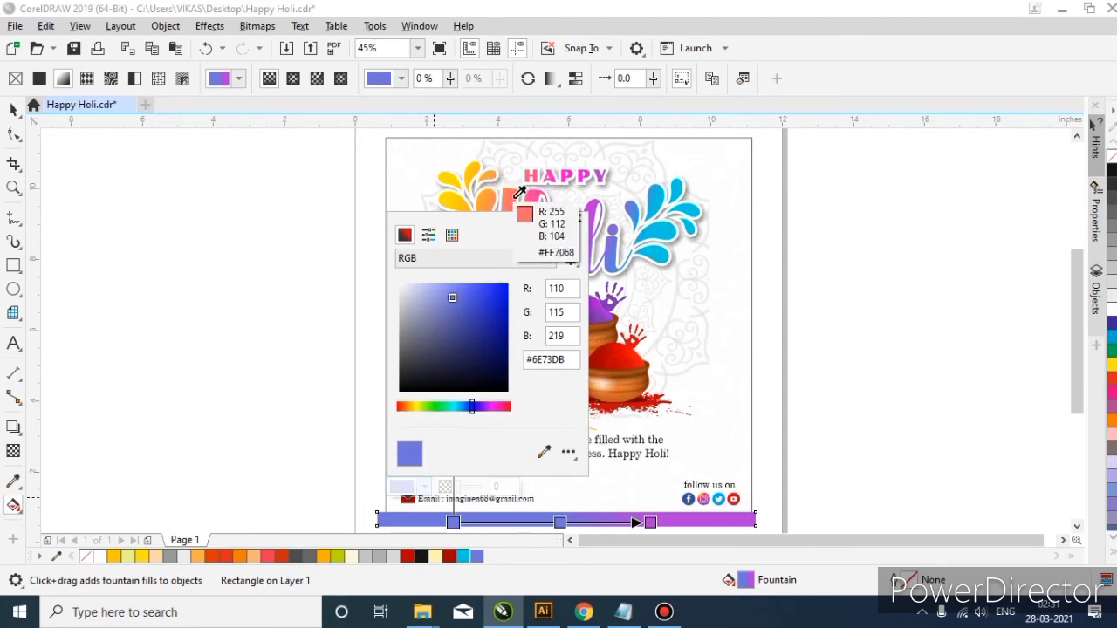
{"action": "left_click", "coordinate": [527, 197]}
{"action": "left_click", "coordinate": [757, 412]}
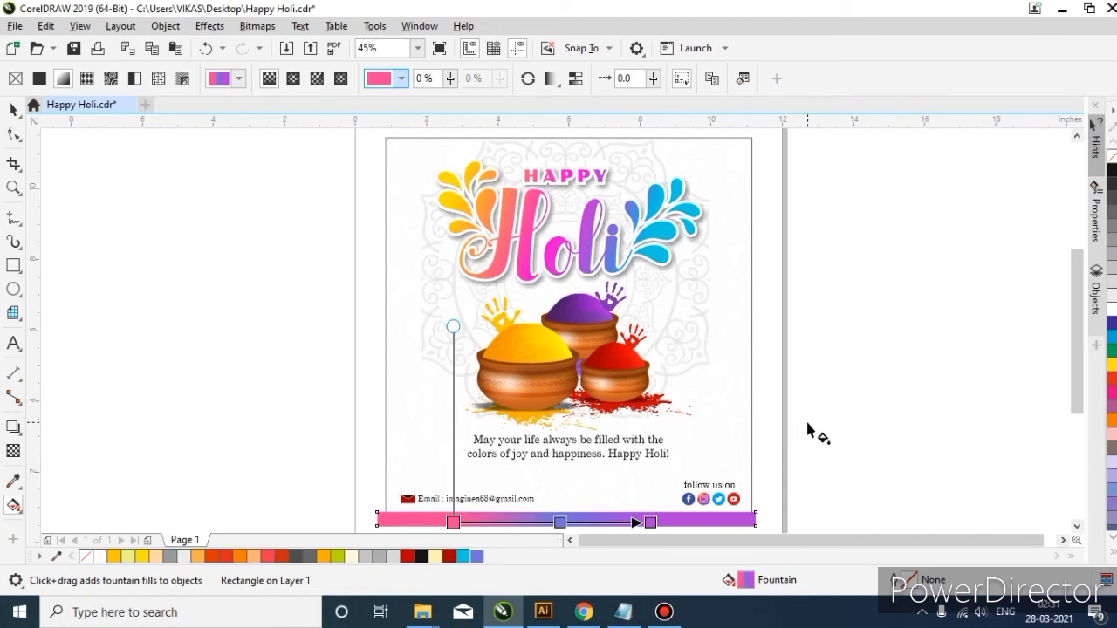
{"action": "key", "text": "space"}
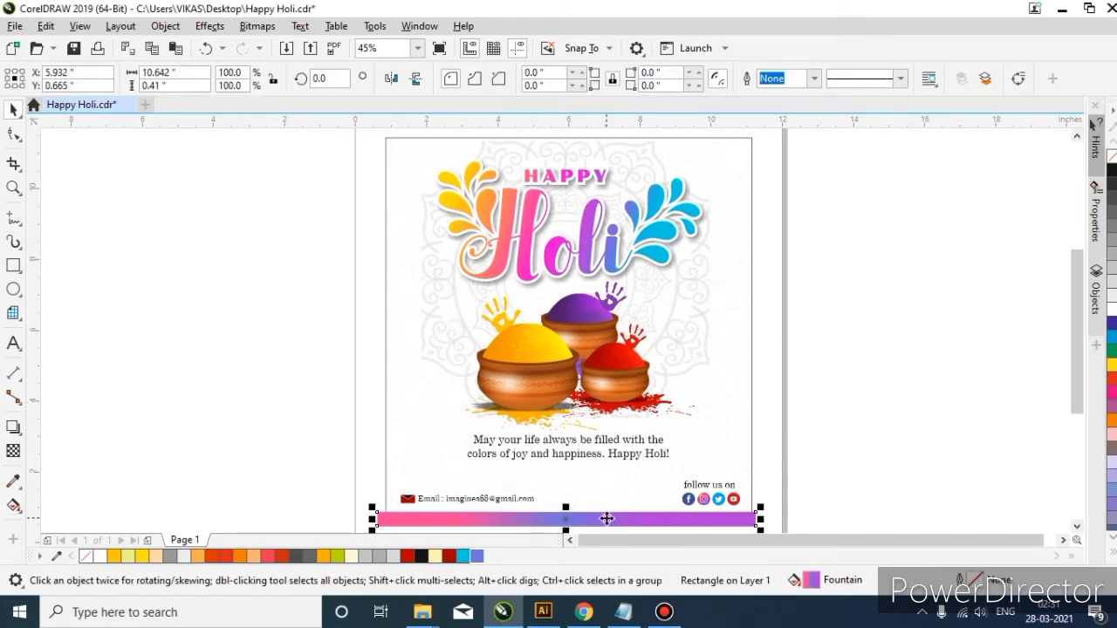
- Shift the gradient's end node toward the strip's right end and reposition the blue-violet node at 60%
{"action": "key", "text": "space"}
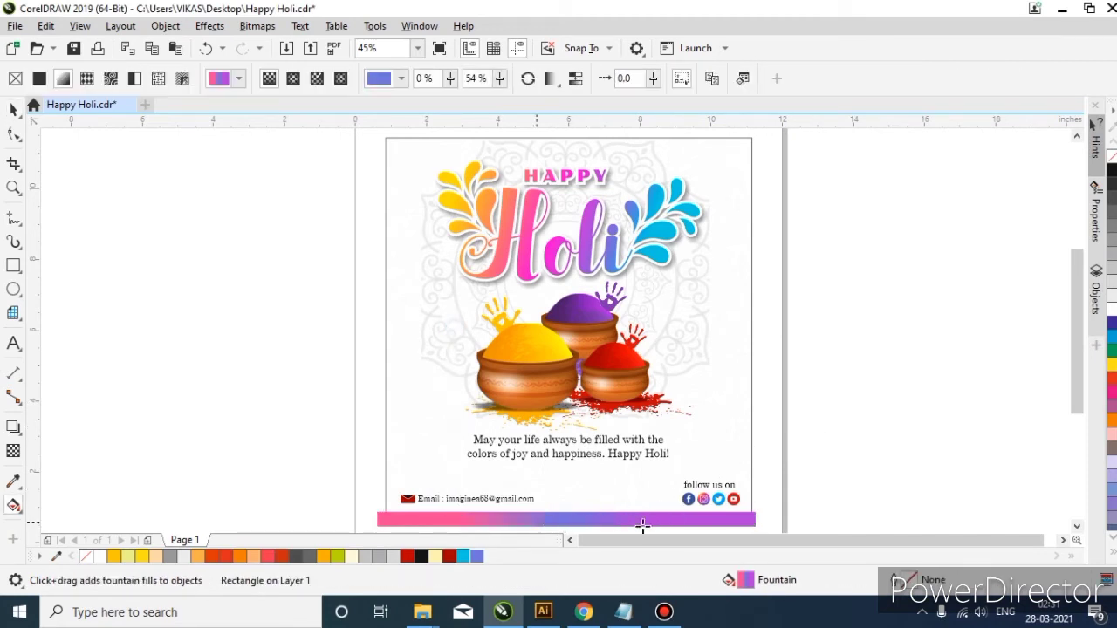
{"action": "left_click_drag", "start_coordinate": [651, 524], "coordinate": [685, 523]}
{"action": "left_click_drag", "start_coordinate": [566, 522], "coordinate": [600, 523]}
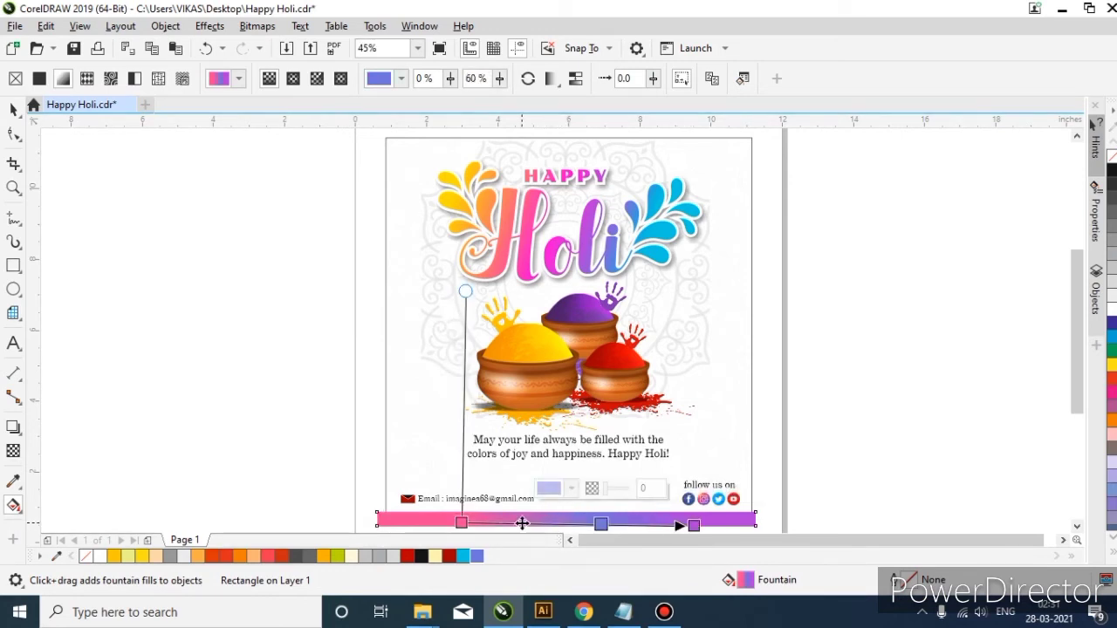
- Add a 26% colour node between the pink and blue-violet nodes, coloured with the orange sampled from the letter H
{"action": "double_click", "coordinate": [522, 522]}
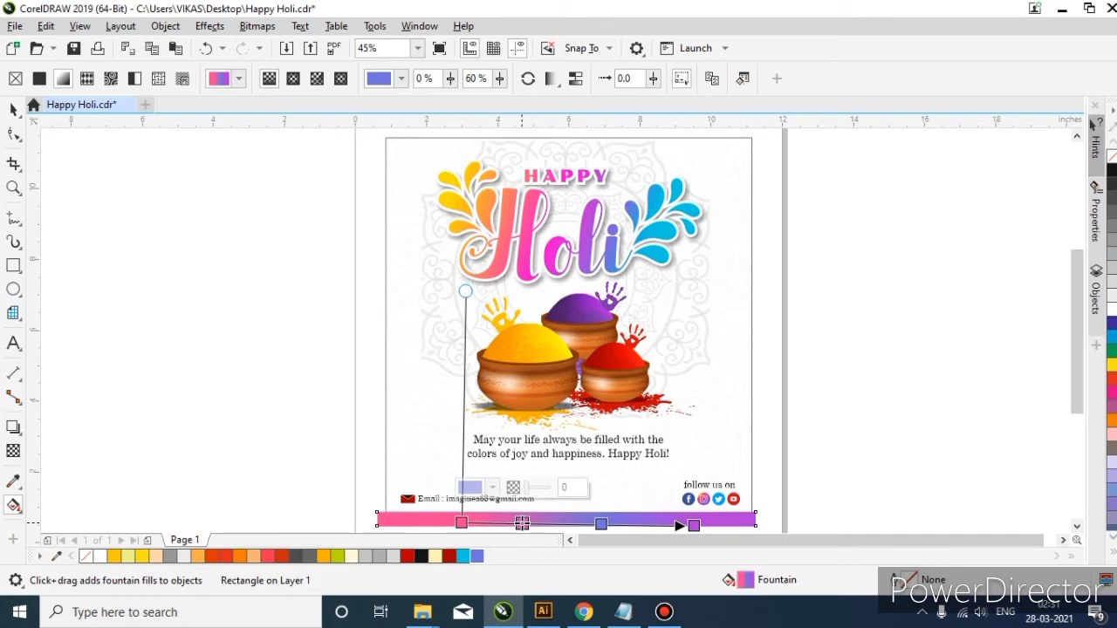
{"action": "left_click", "coordinate": [493, 488]}
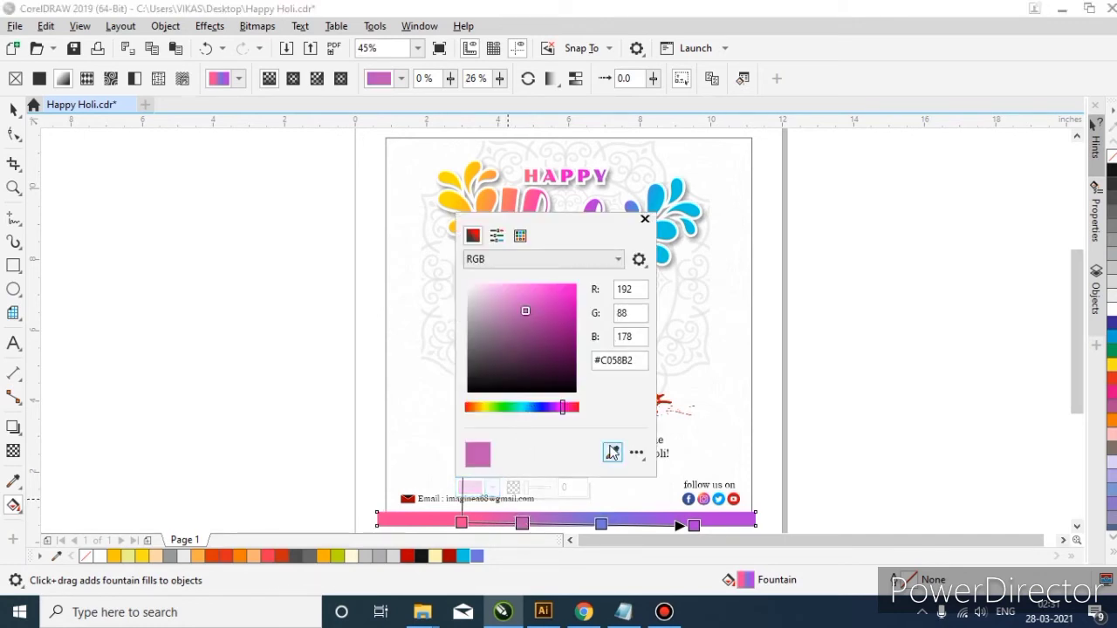
{"action": "left_click", "coordinate": [612, 451]}
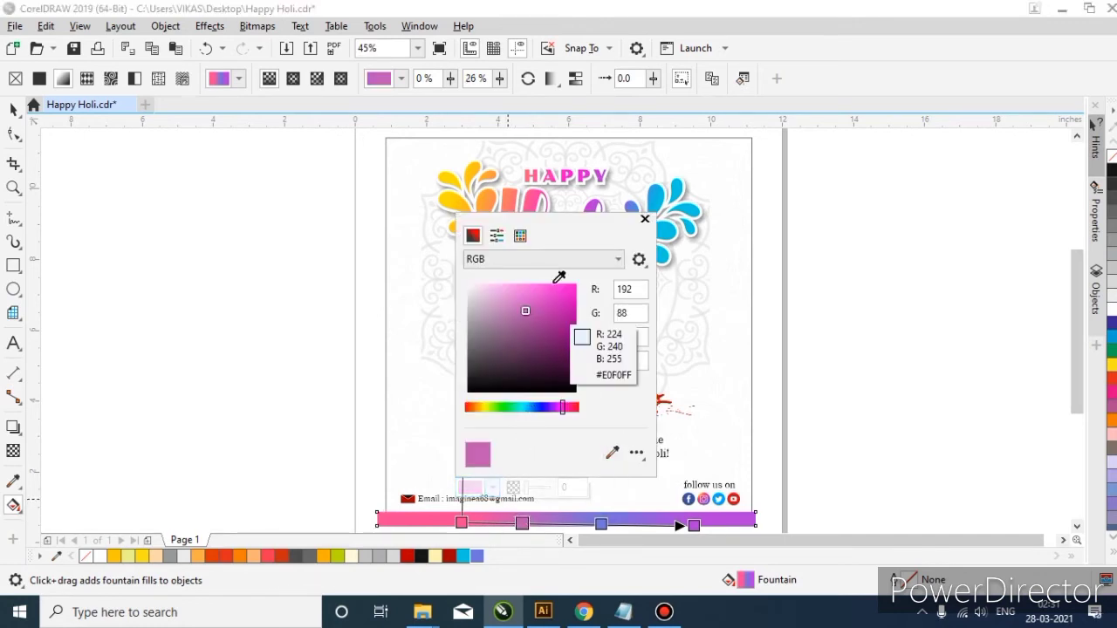
{"action": "left_click", "coordinate": [511, 193]}
{"action": "key", "text": "space"}
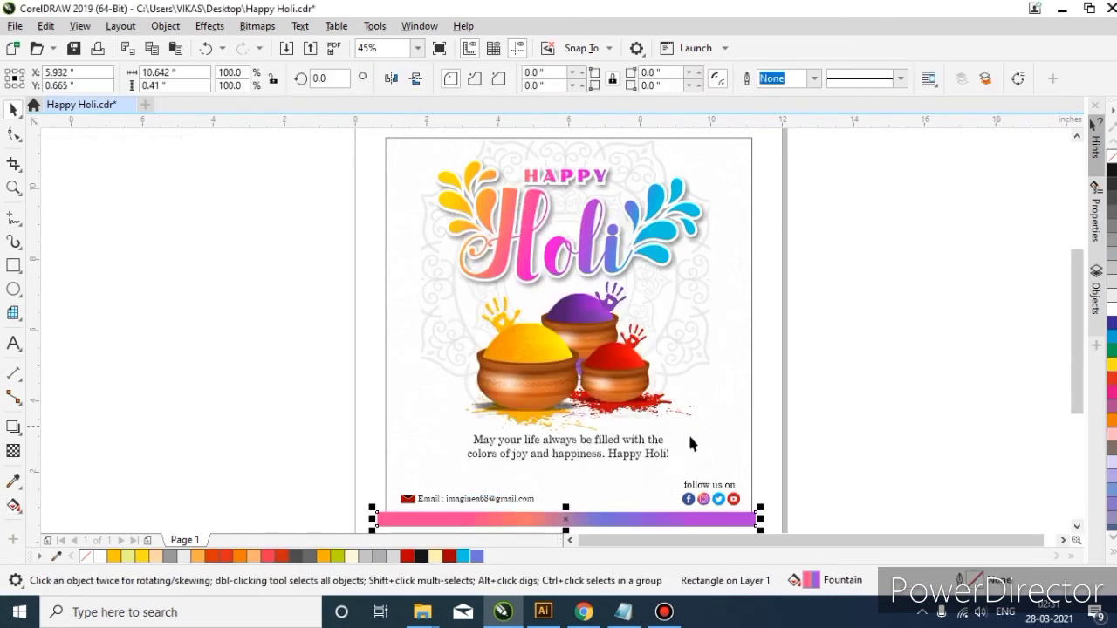
- Stretch the strip's gradient by moving the purple end node farther right and level with the start node
{"action": "key", "text": "g"}
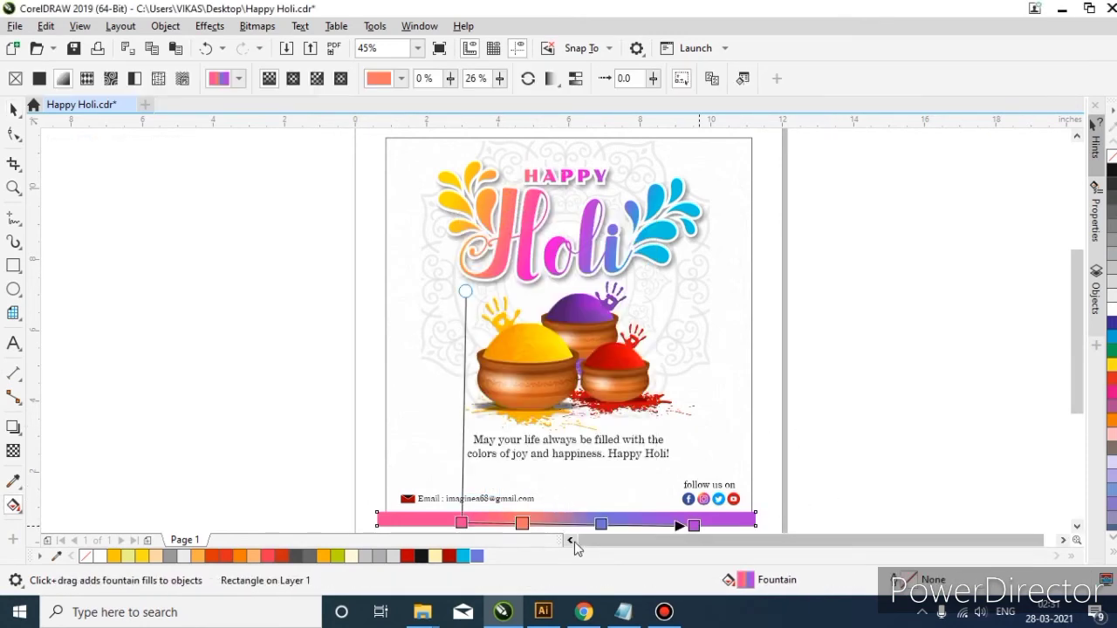
{"action": "left_click_drag", "start_coordinate": [694, 526], "coordinate": [714, 522]}
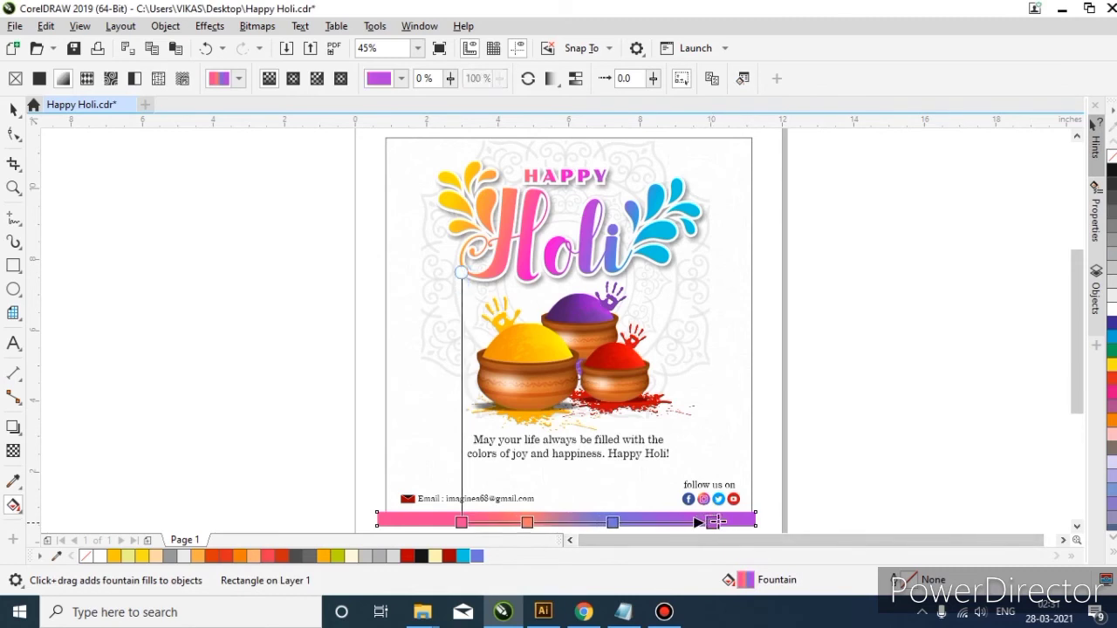
{"action": "left_click", "coordinate": [776, 488]}
{"action": "key", "text": "space"}
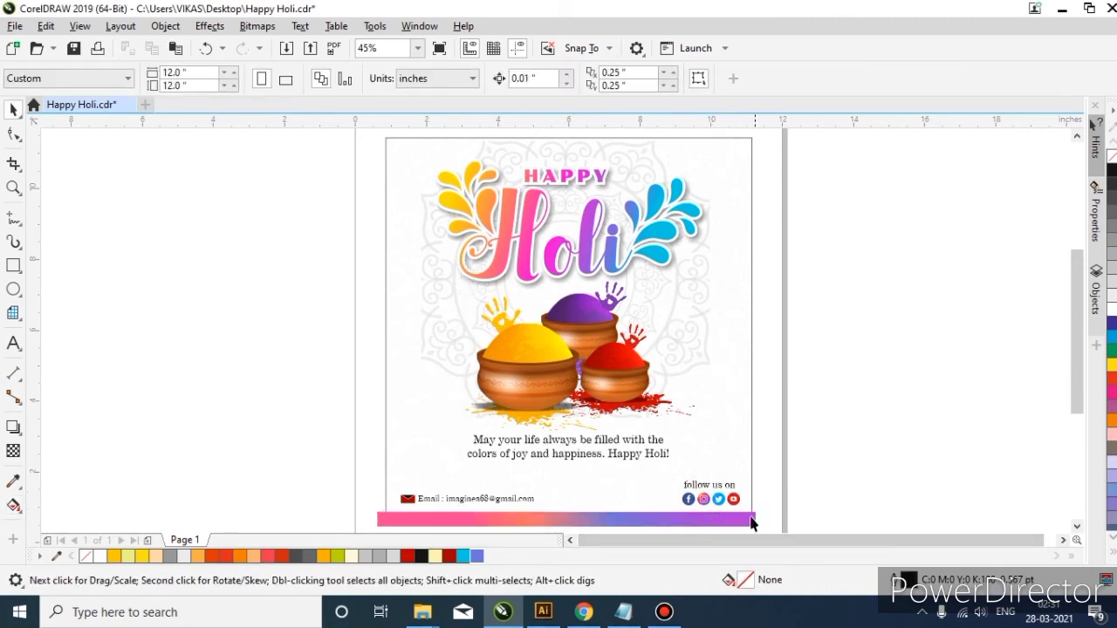
- PowerClip the gradient strip inside the post's square frame
{"action": "left_click", "coordinate": [752, 522]}
{"action": "right_click", "coordinate": [752, 522]}
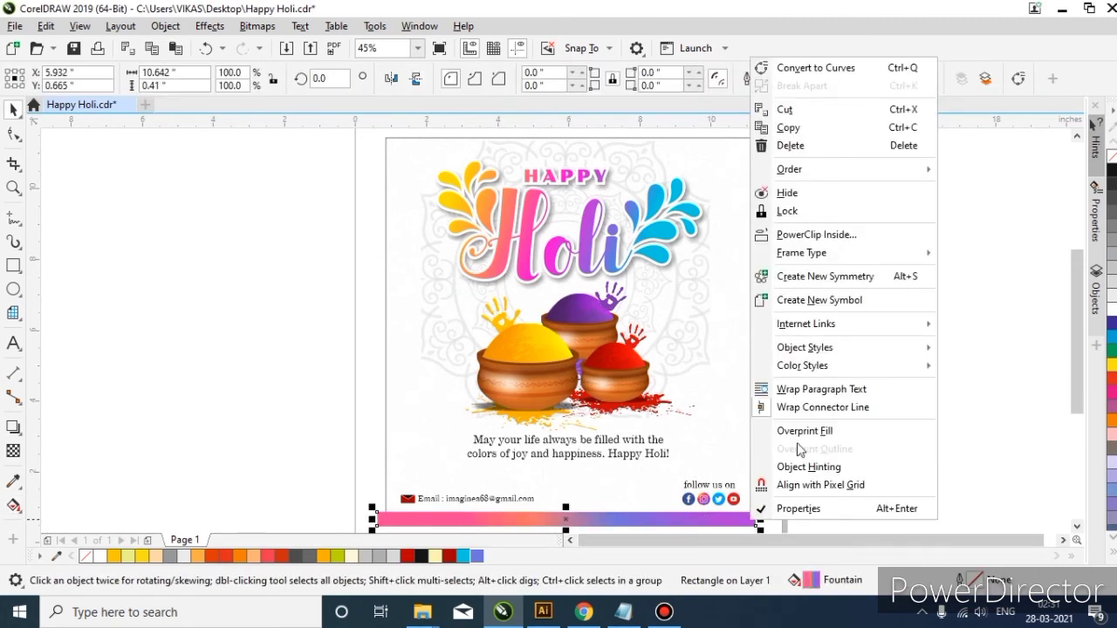
{"action": "left_click", "coordinate": [817, 244]}
{"action": "left_click", "coordinate": [742, 329]}
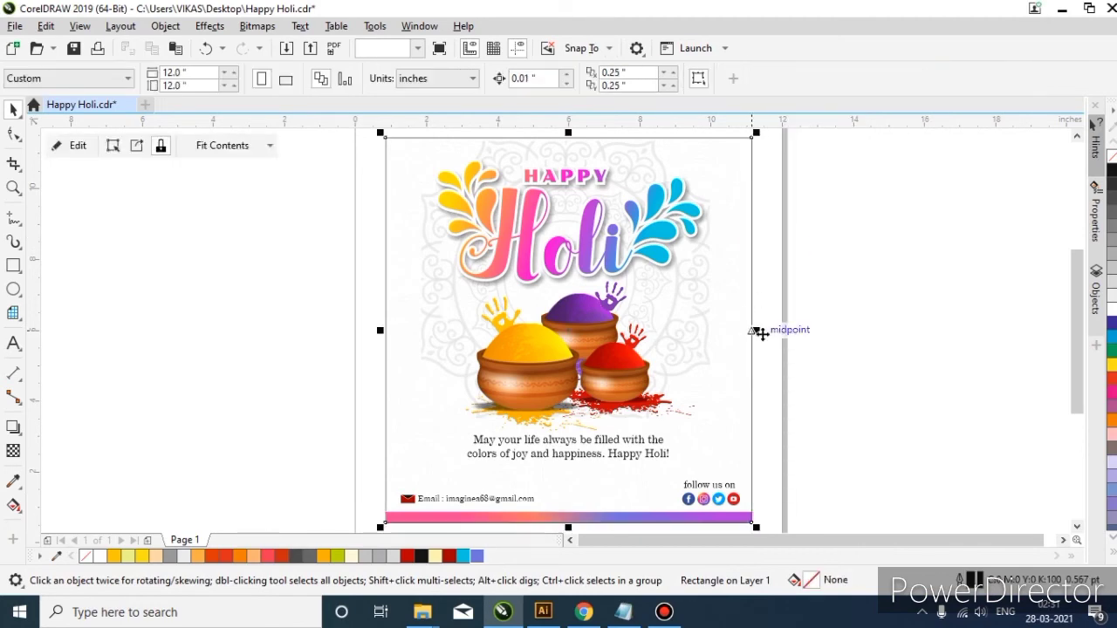
- Select the email line and the social media icons together and raise them slightly above the strip, to about Y 1.442 inches
{"action": "scroll", "coordinate": [504, 355], "scroll_direction": "down", "scroll_amount": 2}
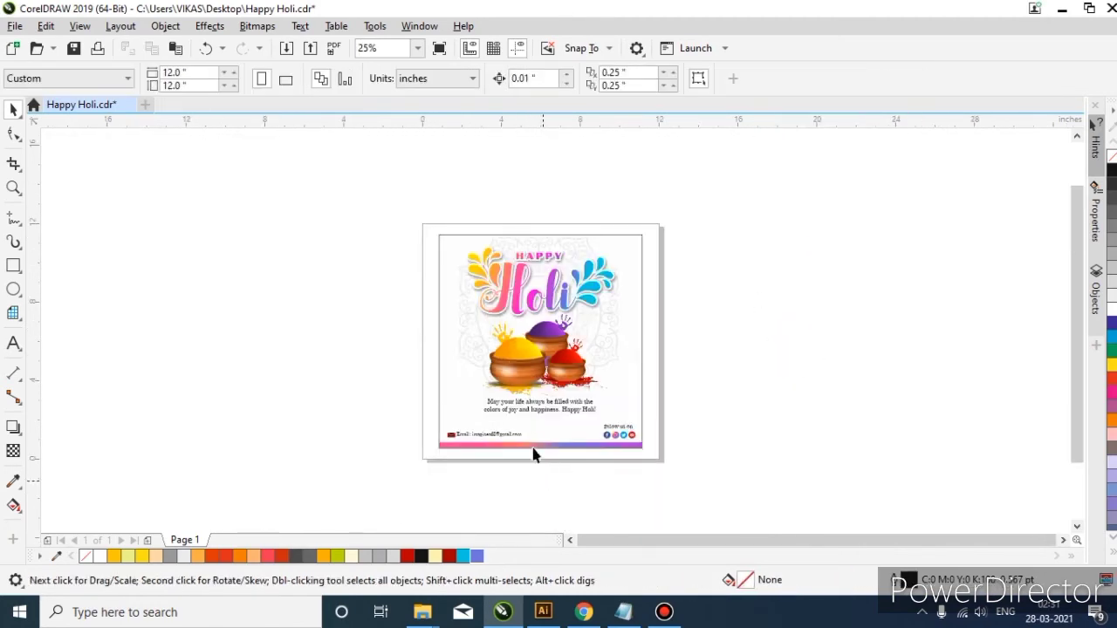
{"action": "scroll", "coordinate": [534, 454], "scroll_direction": "up", "scroll_amount": 3}
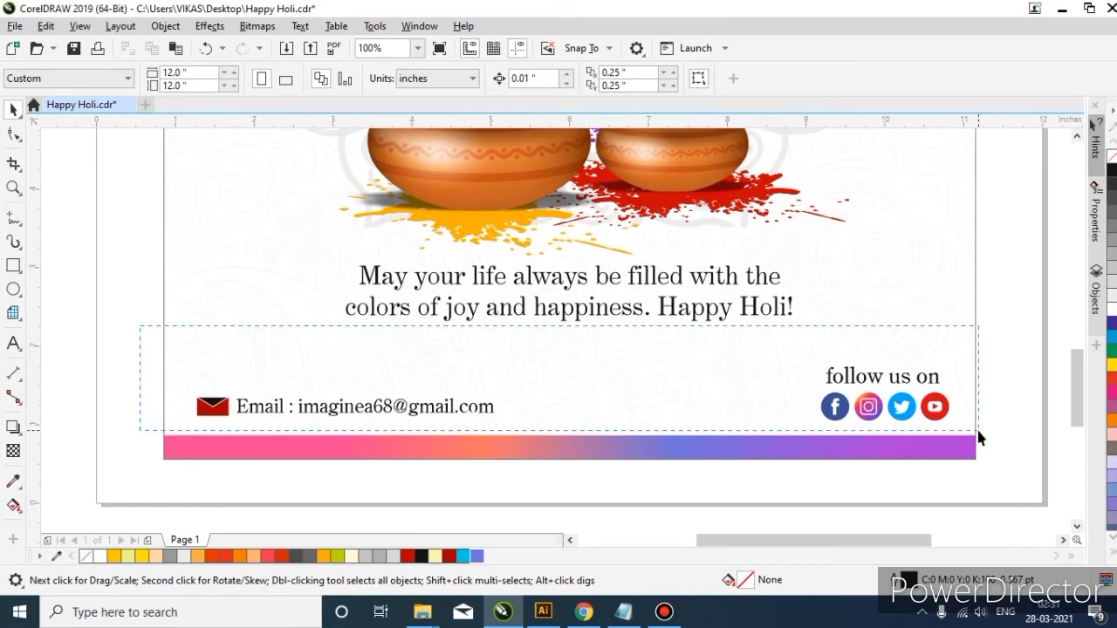
{"action": "left_click", "coordinate": [943, 410]}
{"action": "mouse_move", "coordinate": [945, 417]}
{"action": "left_mouse_down"}
{"action": "mouse_move", "coordinate": [945, 395]}
{"action": "mouse_move", "coordinate": [945, 406]}
{"action": "mouse_move", "coordinate": [933, 394]}
{"action": "mouse_move", "coordinate": [947, 410]}
{"action": "left_mouse_up"}
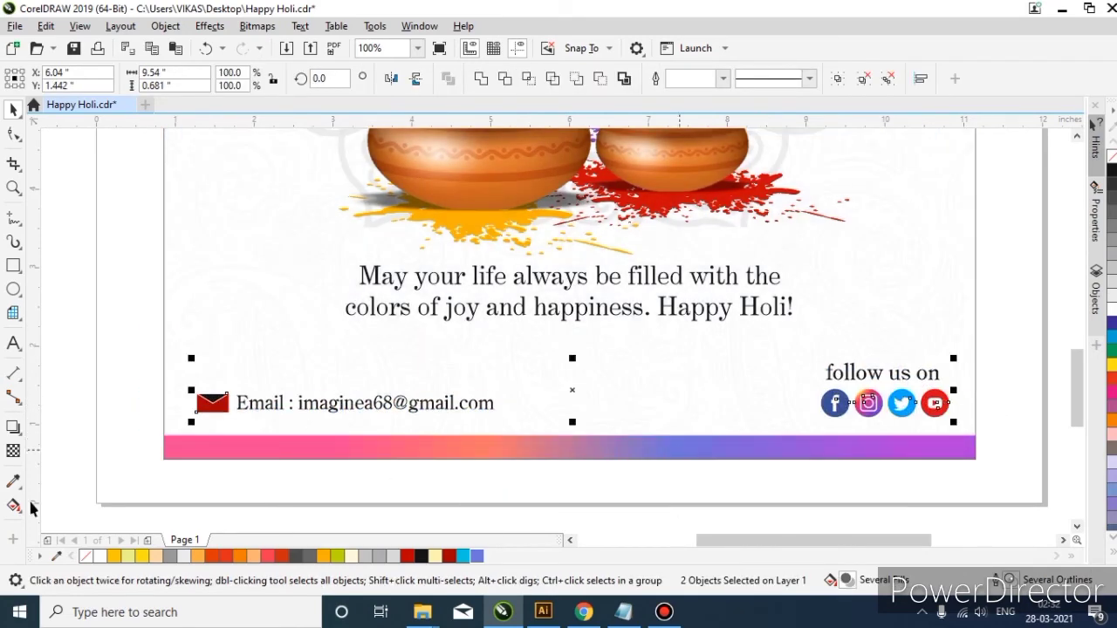
- Recolour the red envelope icon beside the email line with the blue-violet sampled from the gradient strip
{"action": "left_click", "coordinate": [13, 481]}
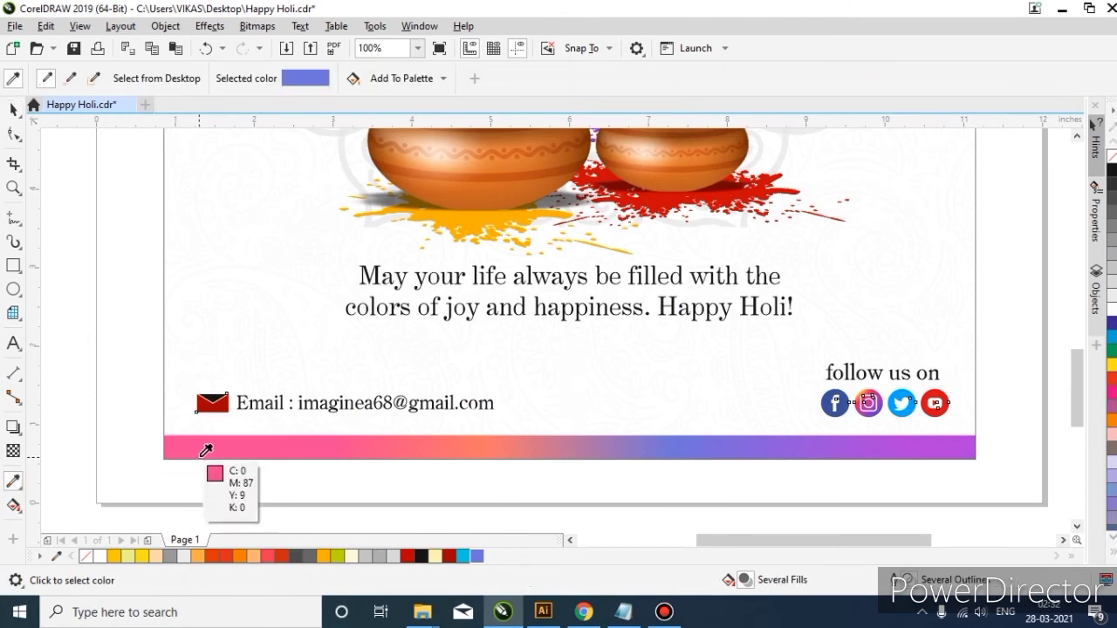
{"action": "left_click", "coordinate": [711, 445]}
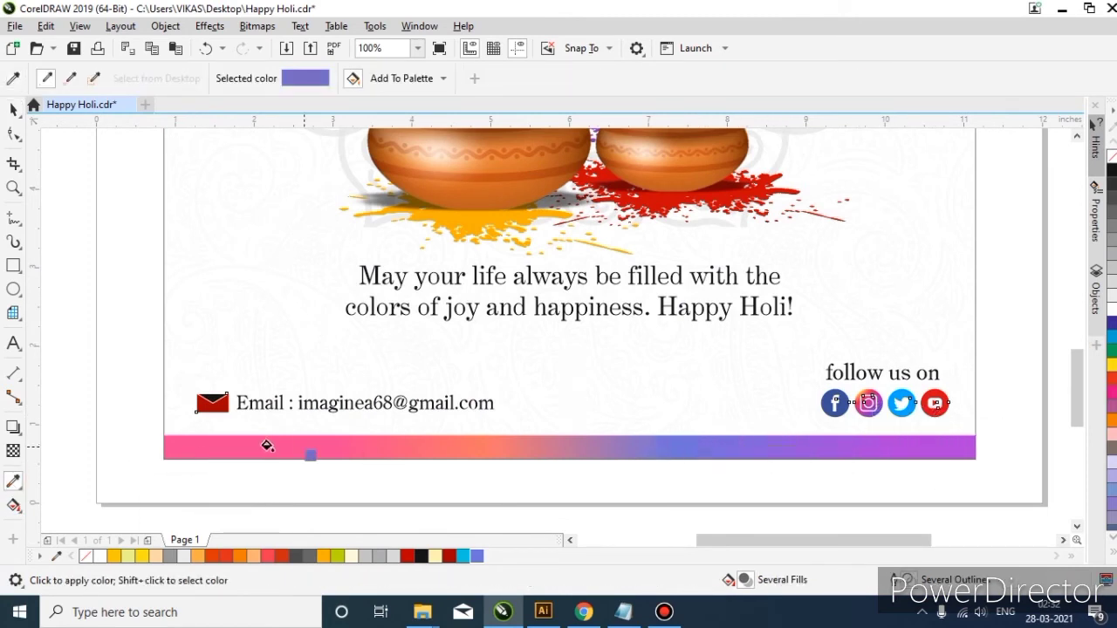
{"action": "scroll", "coordinate": [196, 419], "scroll_direction": "up", "scroll_amount": 2}
{"action": "left_click", "coordinate": [204, 399]}
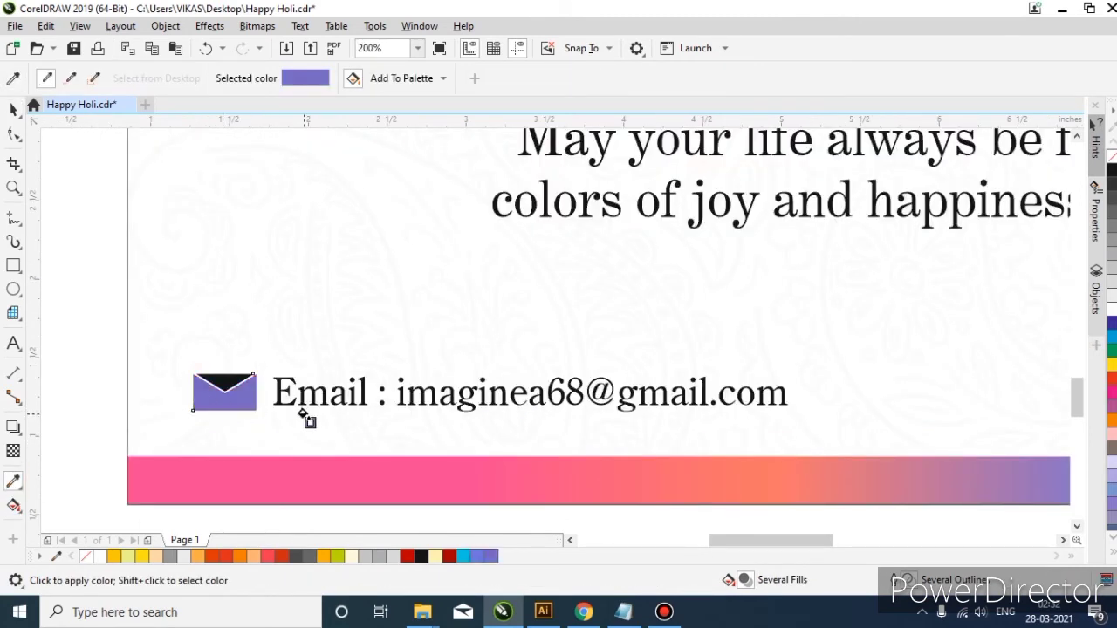
{"action": "key", "text": "space"}
- Copy the gradient strip as a thin bar 0.047 inches high just above it and fill the bar with black
{"action": "scroll", "coordinate": [324, 416], "scroll_direction": "down", "scroll_amount": 2}
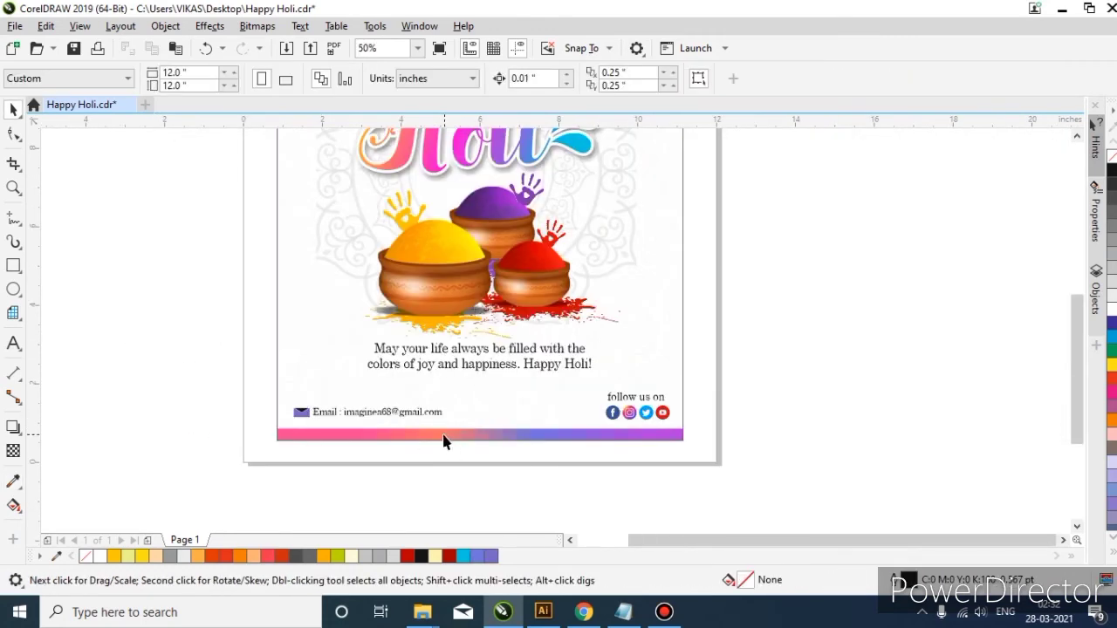
{"action": "scroll", "coordinate": [429, 444], "scroll_direction": "up", "scroll_amount": 1}
{"action": "scroll", "coordinate": [429, 443], "scroll_direction": "down", "scroll_amount": 1}
{"action": "left_click", "coordinate": [429, 443]}
{"action": "scroll", "coordinate": [439, 439], "scroll_direction": "up", "scroll_amount": 2}
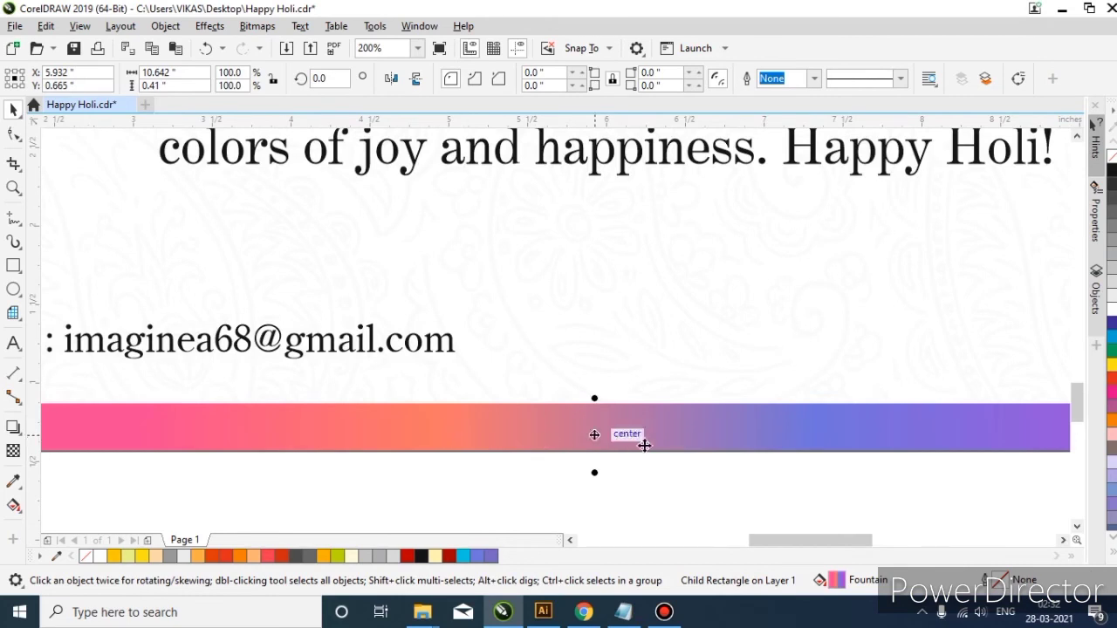
{"action": "left_click_drag", "start_coordinate": [594, 471], "coordinate": [593, 392]}
{"action": "scroll", "coordinate": [594, 407], "scroll_direction": "up", "scroll_amount": 1}
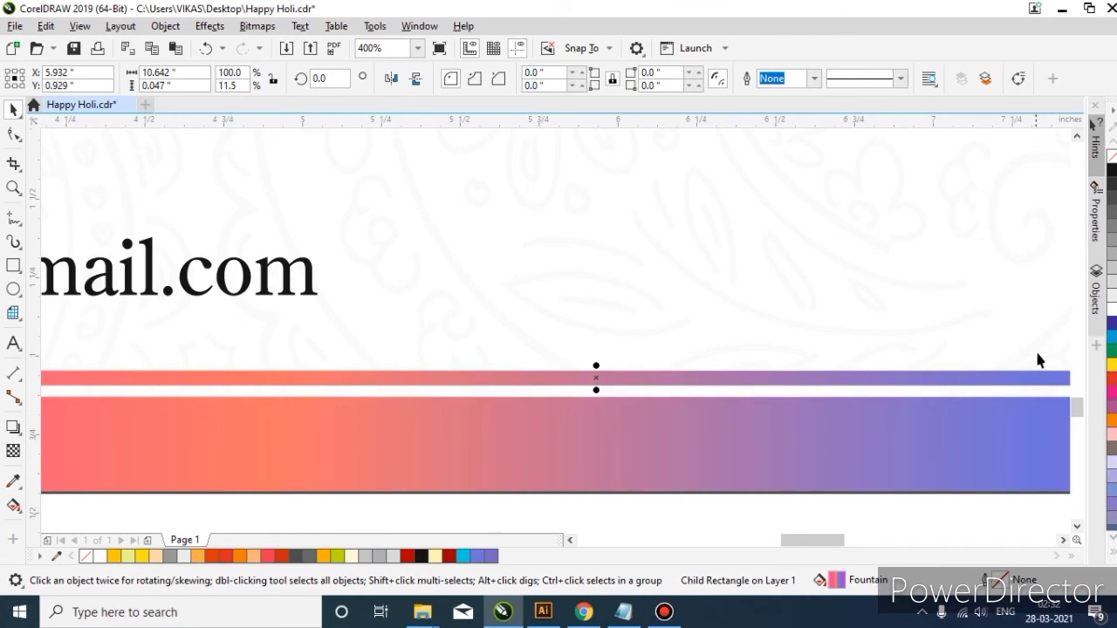
{"action": "left_click", "coordinate": [1112, 169]}
{"action": "scroll", "coordinate": [556, 489], "scroll_direction": "down", "scroll_amount": 1}
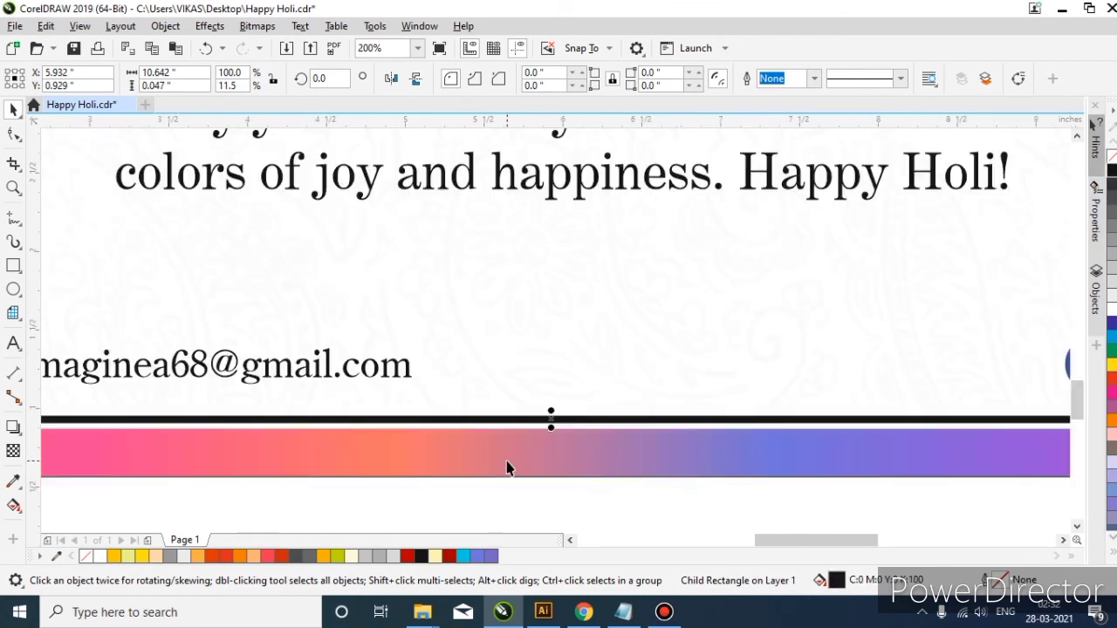
{"action": "scroll", "coordinate": [508, 469], "scroll_direction": "down", "scroll_amount": 1}
{"action": "scroll", "coordinate": [542, 491], "scroll_direction": "down", "scroll_amount": 1}
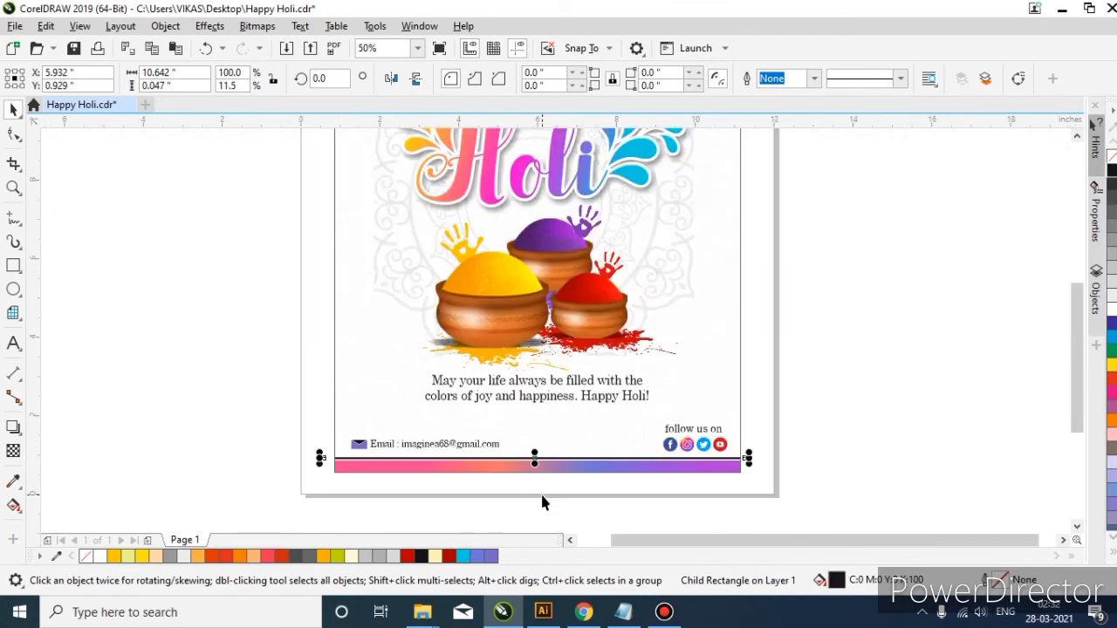
{"action": "left_click", "coordinate": [540, 502]}
- Select the email line and social media icons together and raise them clear of the black bar, to about Y 1.52 inches
{"action": "left_click_drag", "start_coordinate": [267, 398], "coordinate": [780, 459]}
{"action": "scroll", "coordinate": [703, 429], "scroll_direction": "up", "scroll_amount": 1}
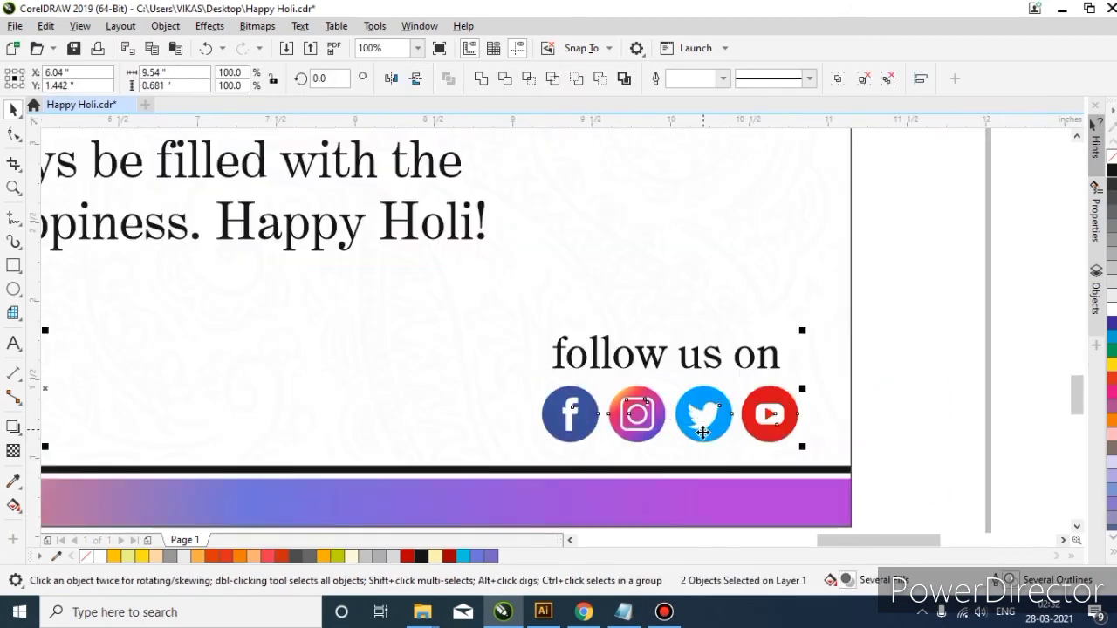
{"action": "left_click_drag", "start_coordinate": [703, 432], "coordinate": [701, 419]}
{"action": "scroll", "coordinate": [731, 470], "scroll_direction": "down", "scroll_amount": 1}
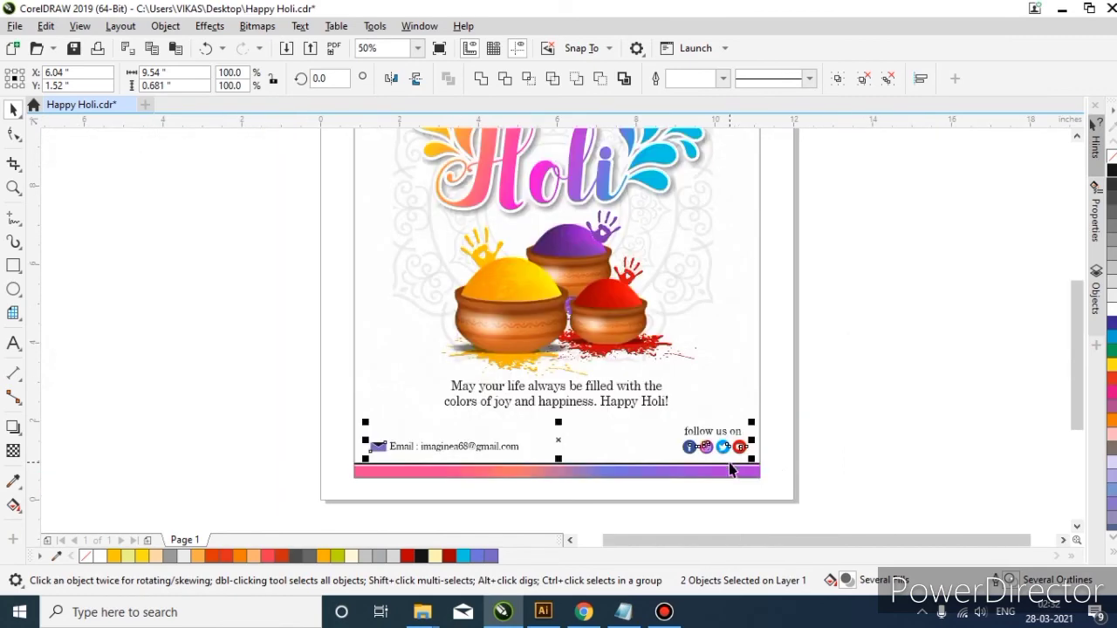
{"action": "left_click", "coordinate": [786, 457]}
- Enlarge the lettering, pots and mandala together to about 7.87 by 7.85 inches and raise them to about Y 7.169 inches
{"action": "scroll", "coordinate": [675, 350], "scroll_direction": "down", "scroll_amount": 1}
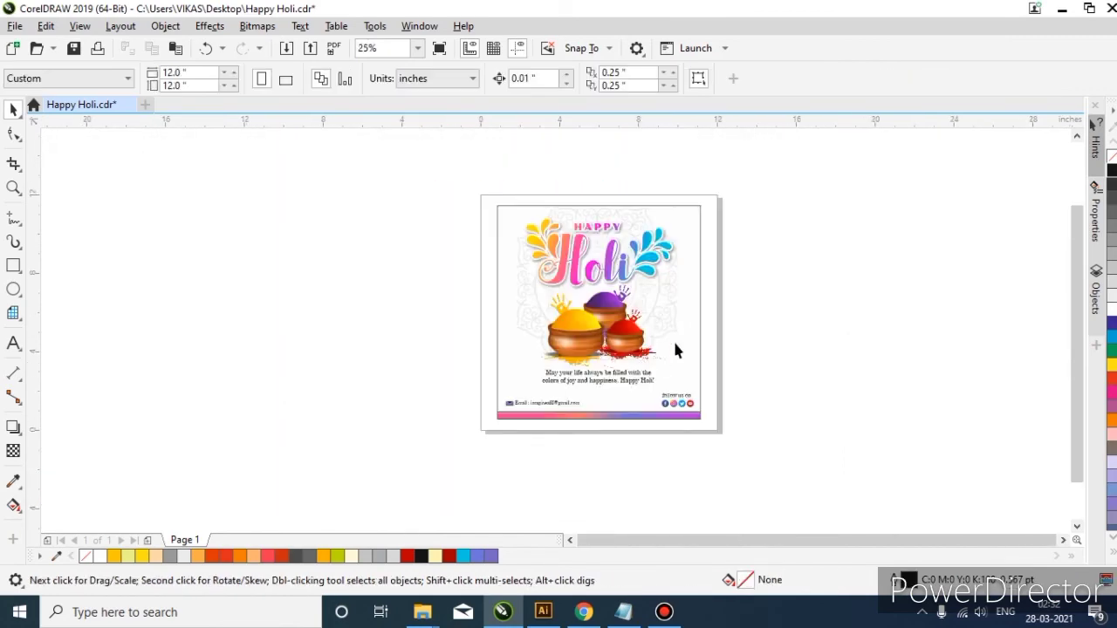
{"action": "scroll", "coordinate": [686, 235], "scroll_direction": "up", "scroll_amount": 1}
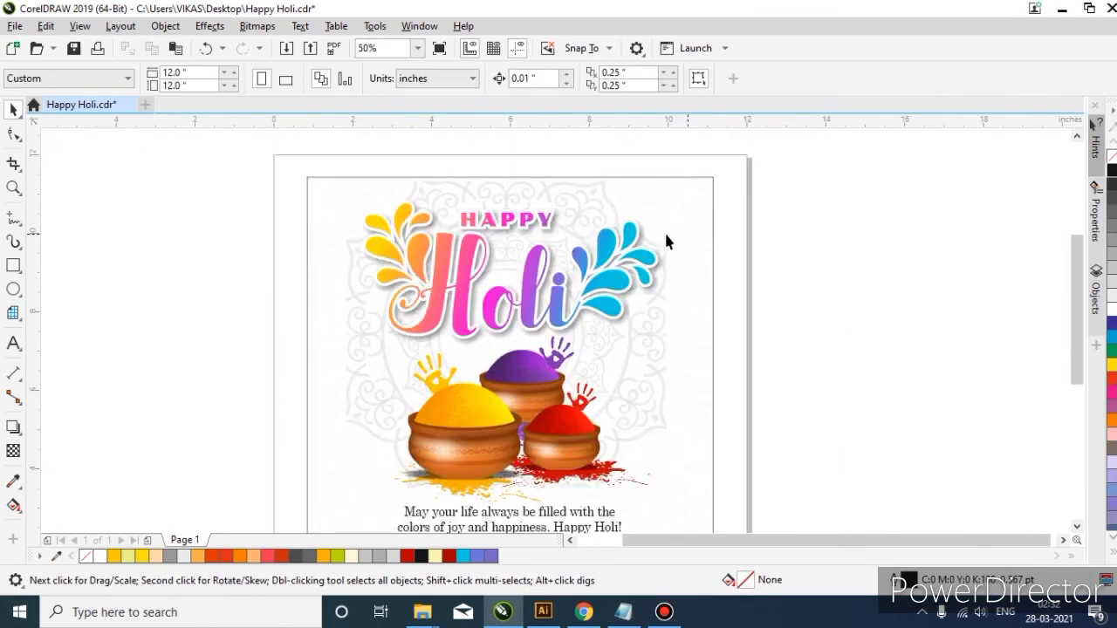
{"action": "left_click_drag", "start_coordinate": [657, 402], "coordinate": [726, 503]}
{"action": "scroll", "coordinate": [657, 181], "scroll_direction": "up", "scroll_amount": 1}
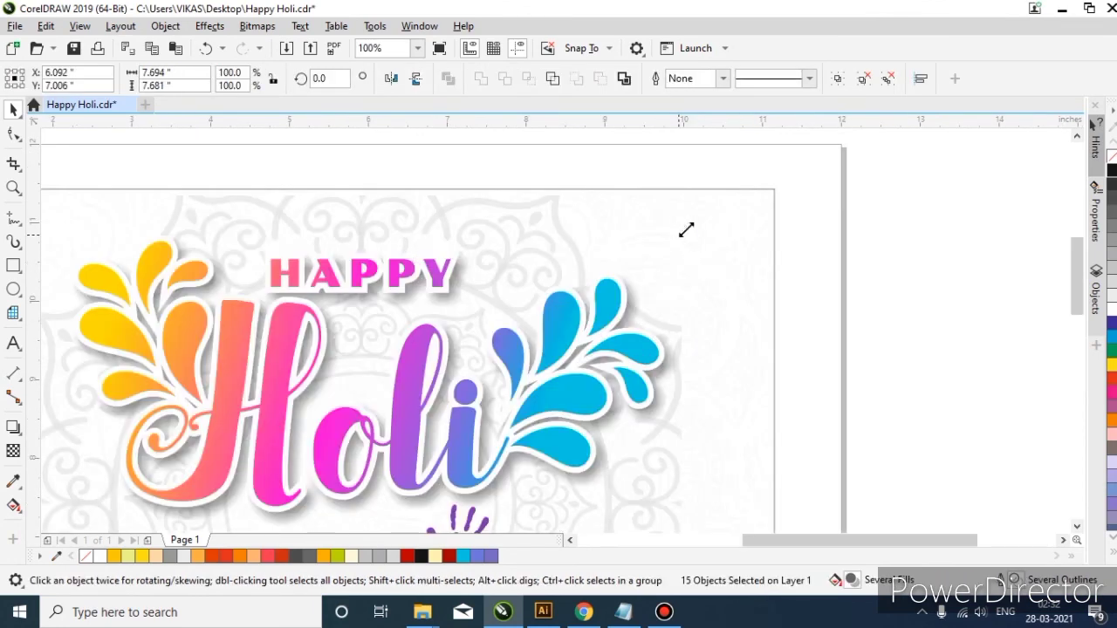
{"action": "left_click_drag", "start_coordinate": [686, 229], "coordinate": [692, 225]}
{"action": "scroll", "coordinate": [368, 270], "scroll_direction": "up", "scroll_amount": 1}
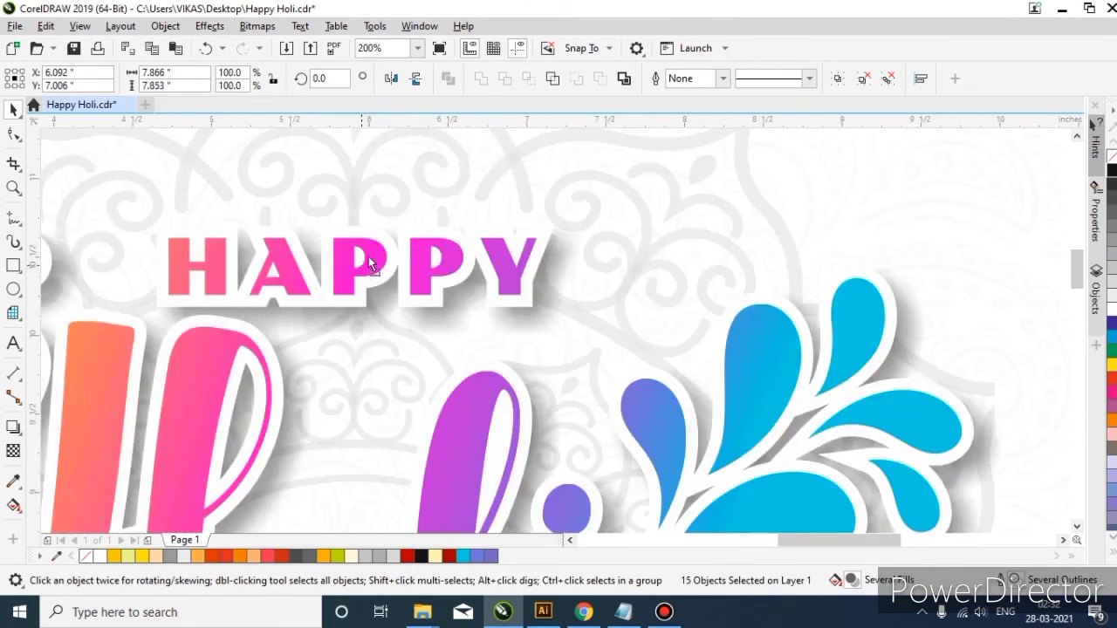
{"action": "left_click_drag", "start_coordinate": [368, 257], "coordinate": [511, 249]}
{"action": "scroll", "coordinate": [511, 250], "scroll_direction": "down", "scroll_amount": 4}
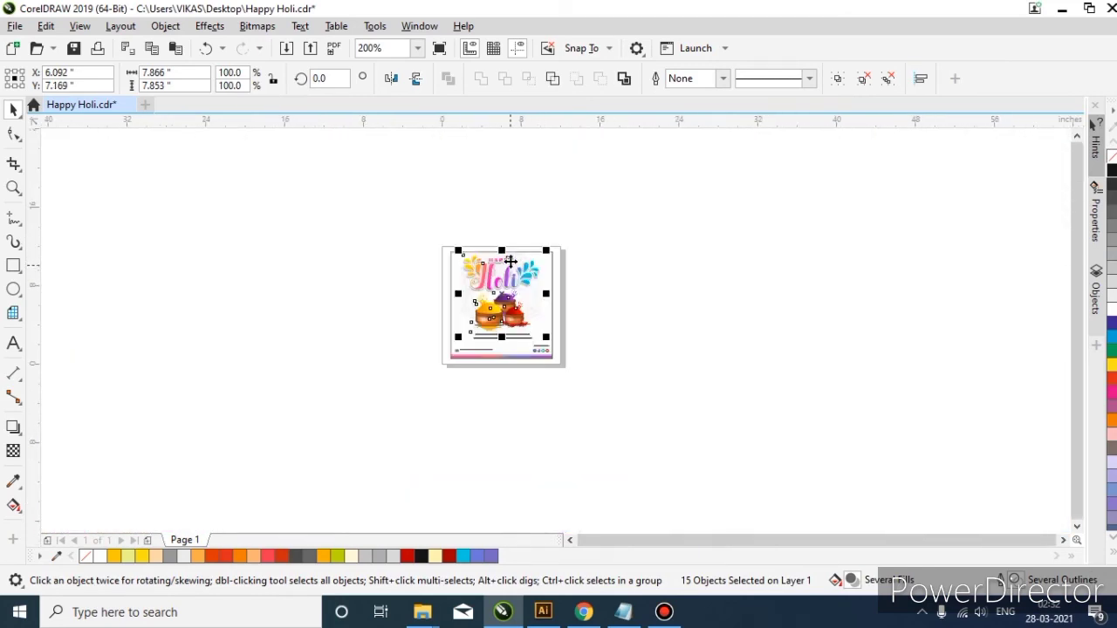
{"action": "left_click", "coordinate": [441, 248]}
- Zoom to the finished post and examine the whole design in full-screen preview
{"action": "scroll", "coordinate": [520, 283], "scroll_direction": "up", "scroll_amount": 1}
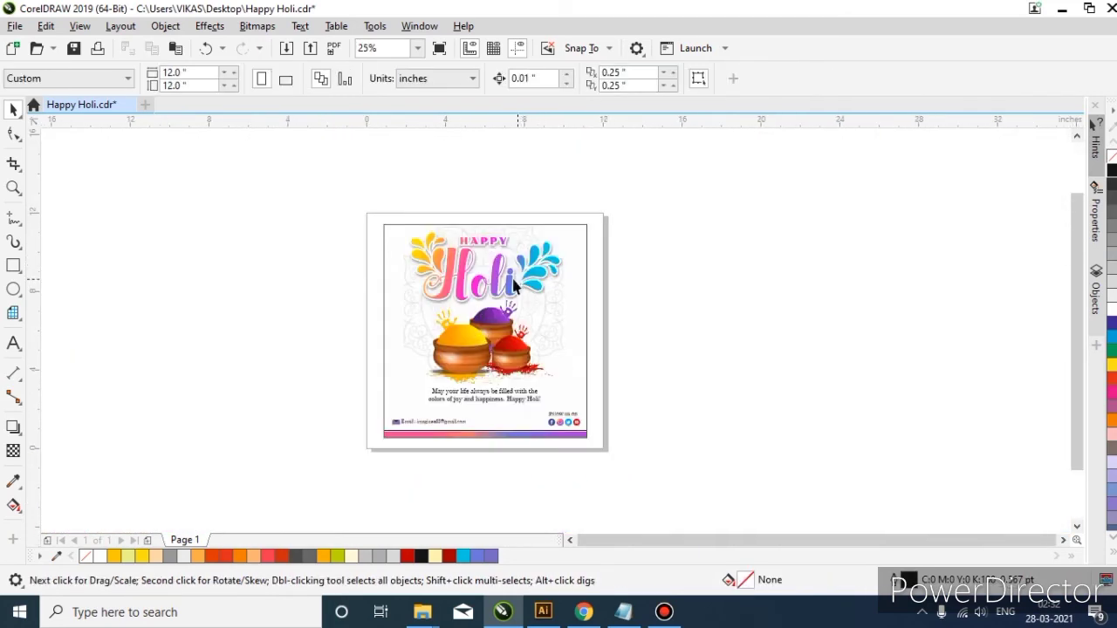
{"action": "key", "text": "z"}
{"action": "left_click_drag", "start_coordinate": [381, 225], "coordinate": [590, 444]}
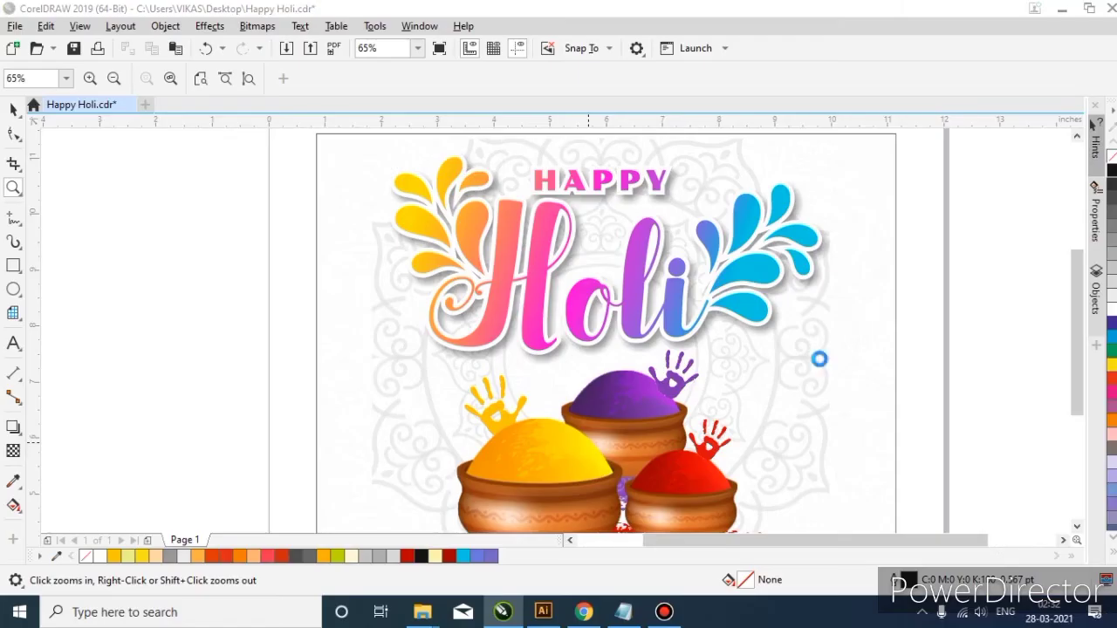
{"action": "right_click", "coordinate": [821, 366]}
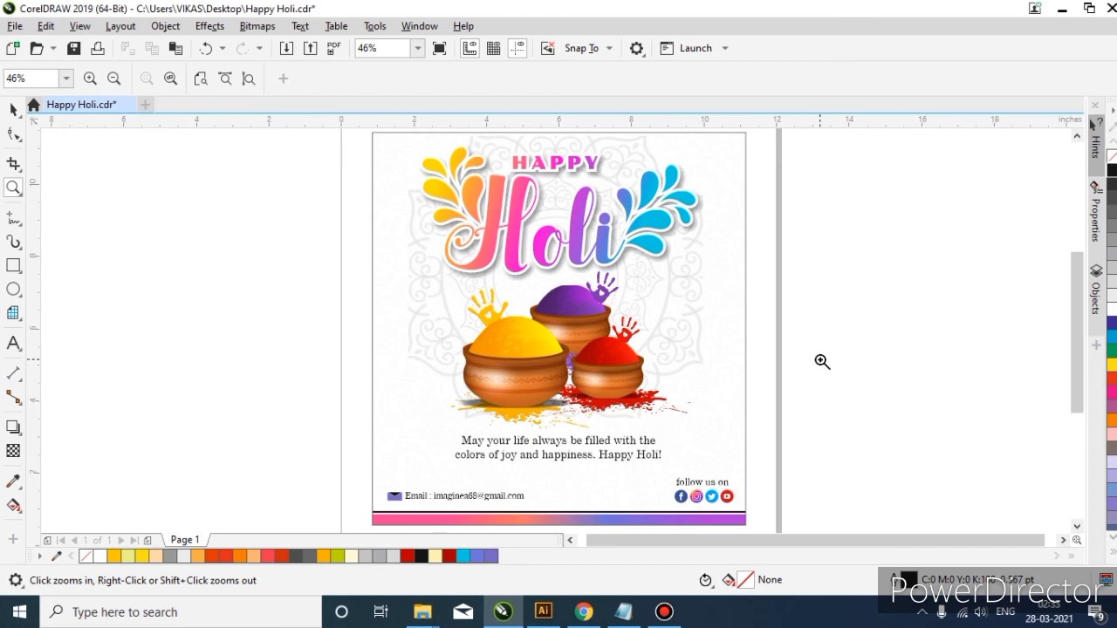
{"action": "key", "text": "F9"}
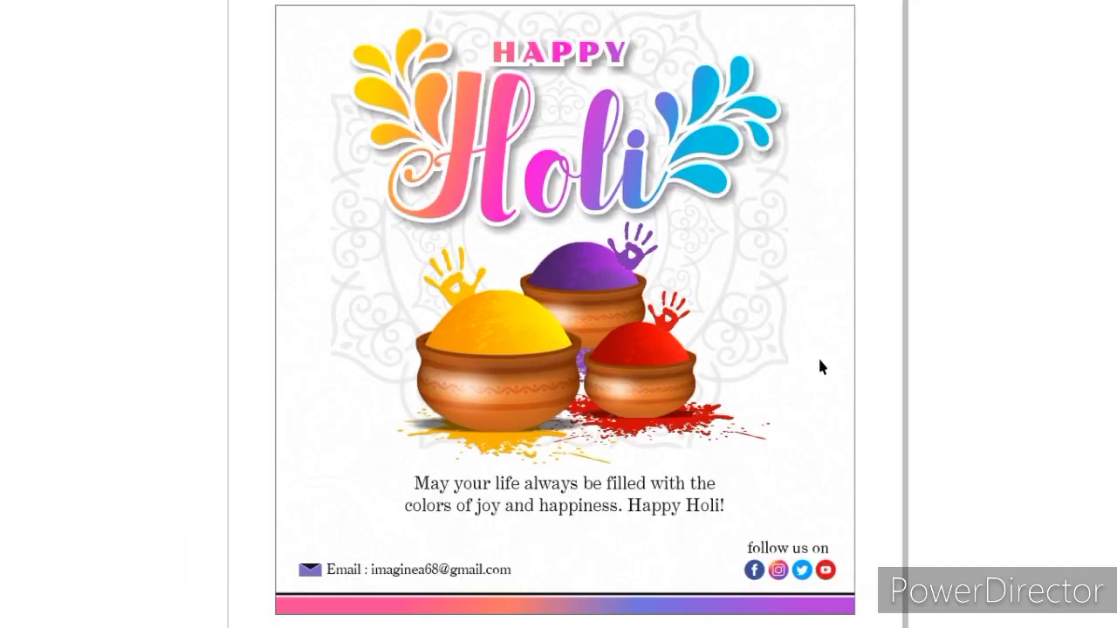